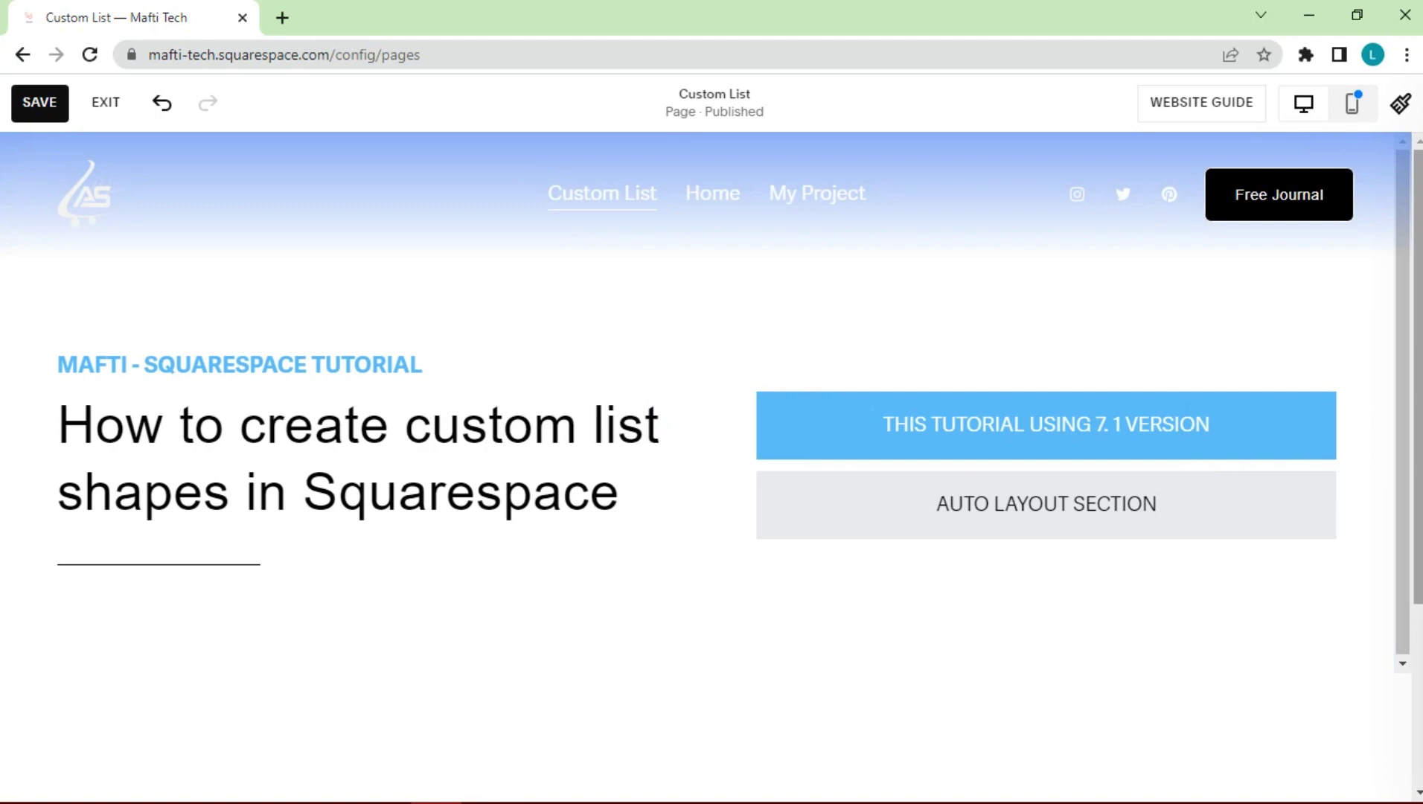
Select the version banner and auto layout label text, then stop editing
triple_click(984, 420)
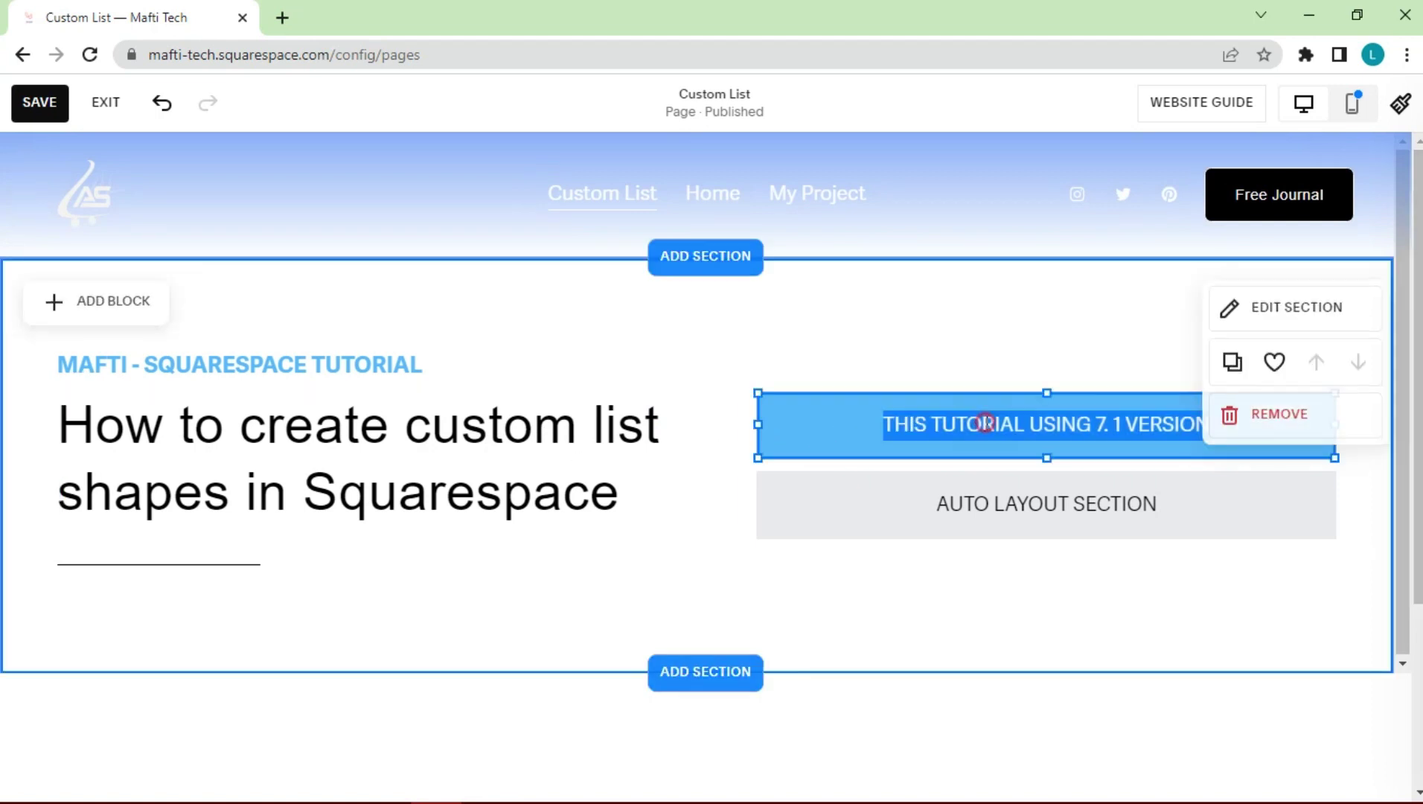
triple_click(1003, 503)
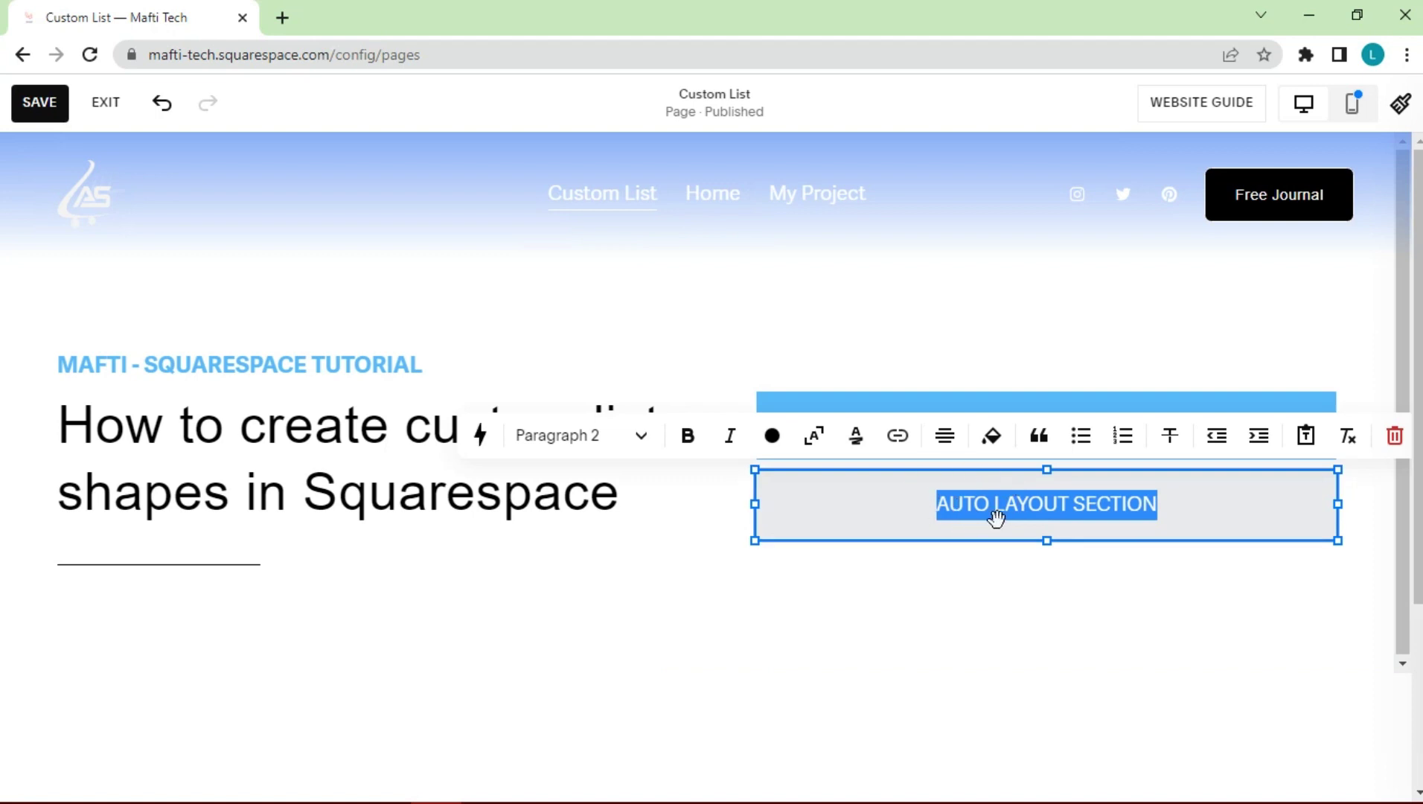
left_click(1378, 519)
mouse_move(878, 526)
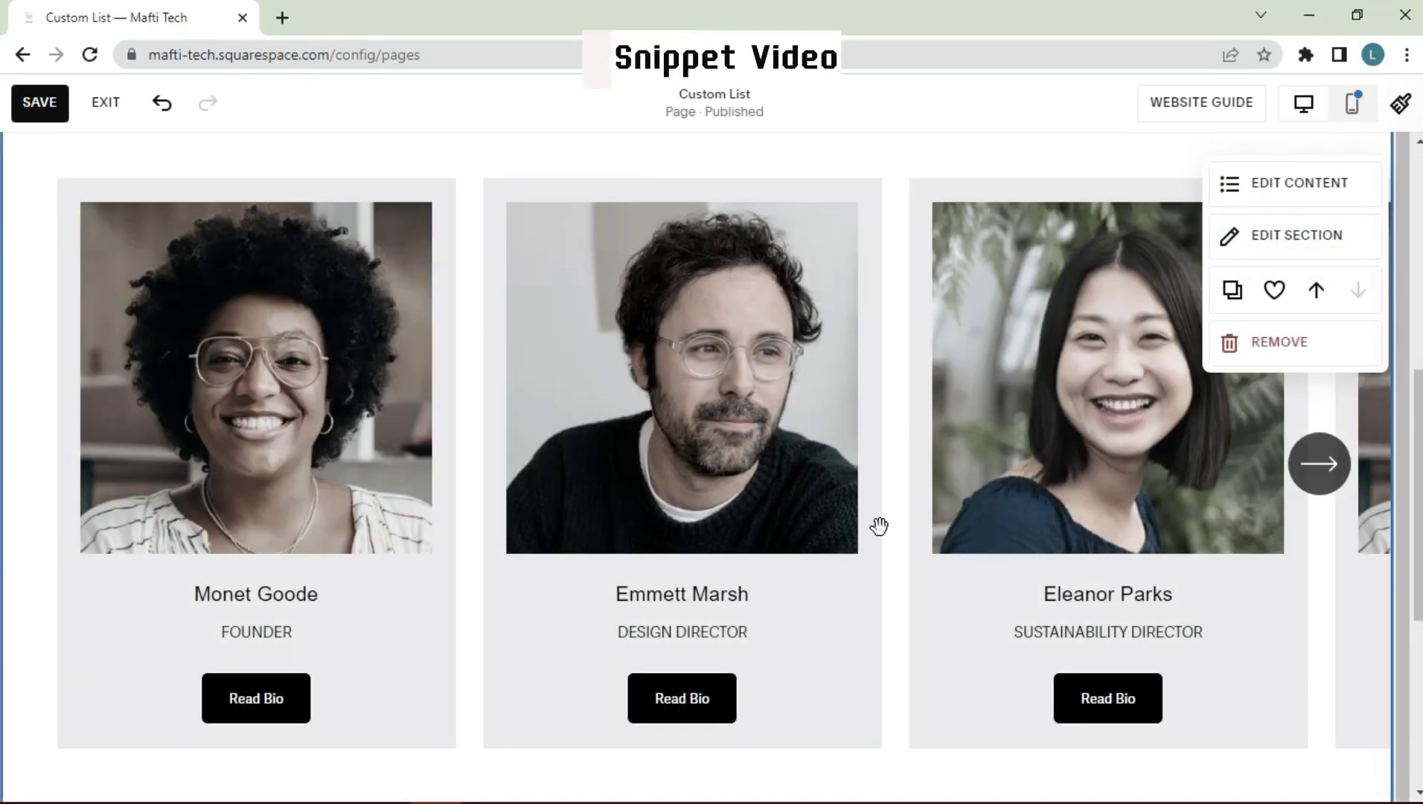
Open the card items and content settings, then browse section templates for a People carousel
left_click(1266, 182)
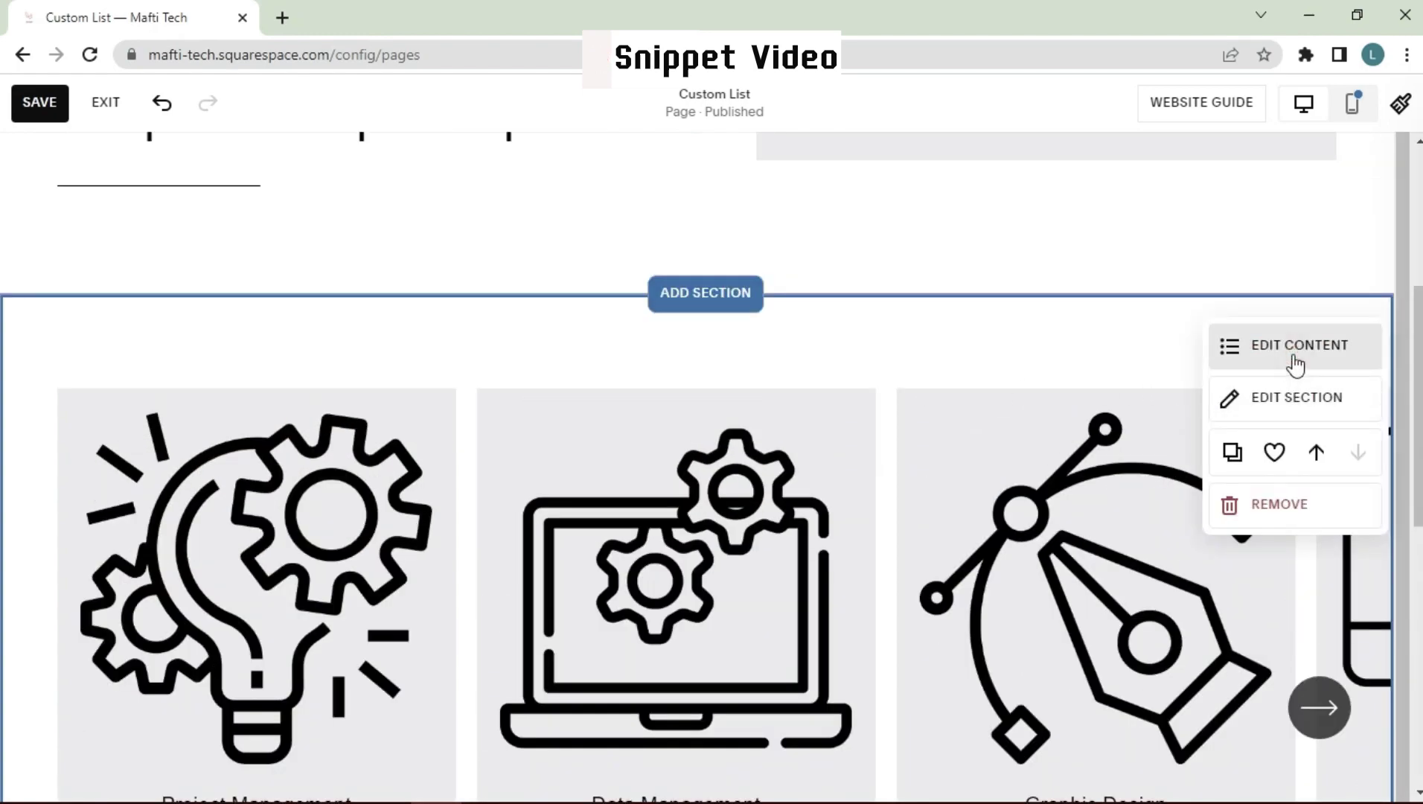
left_click(1295, 353)
mouse_move(1294, 333)
left_mouse_down()
mouse_move(806, 361)
mouse_move(817, 372)
left_mouse_up()
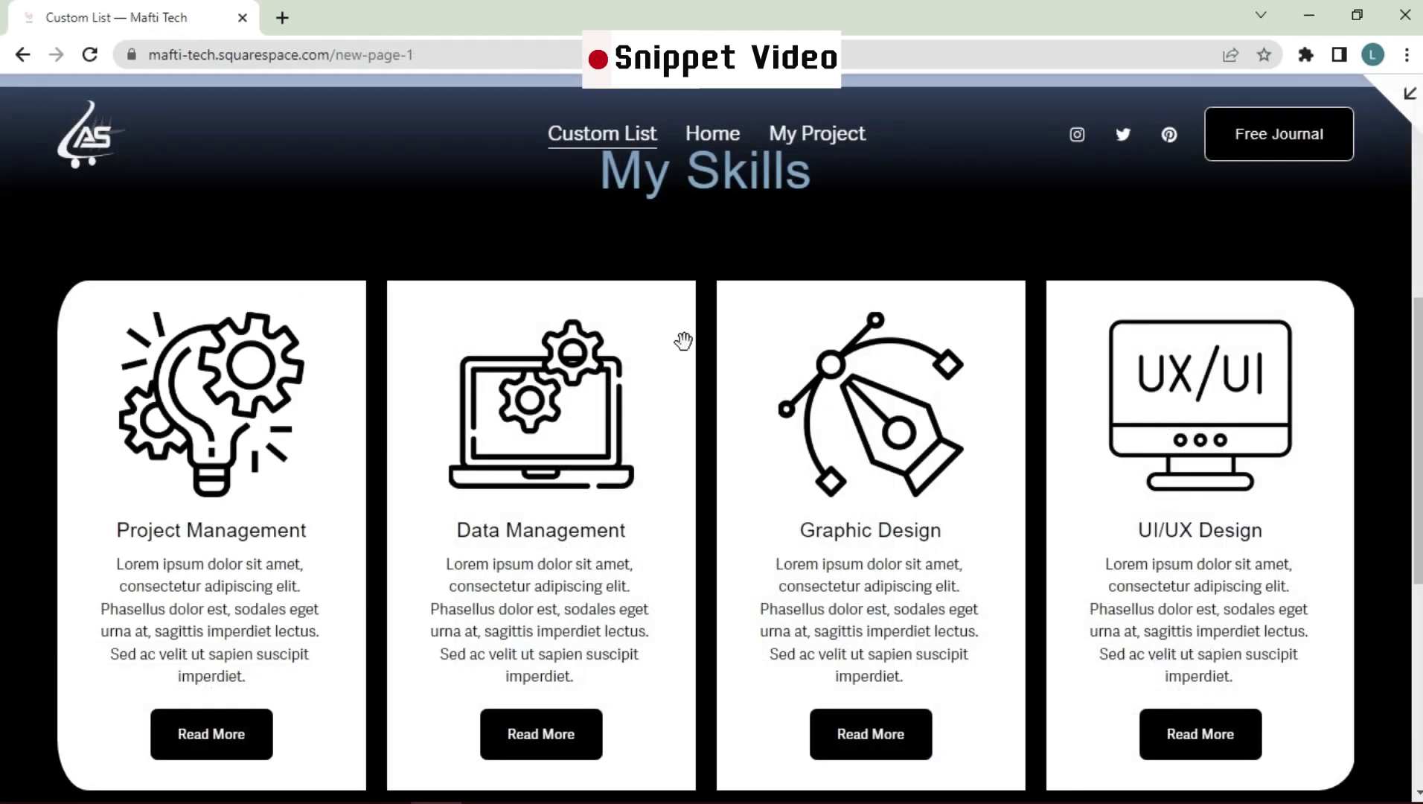
scroll(682, 341, "down", 3)
scroll(701, 474, "up", 3)
left_click_drag(733, 488, 1077, 490)
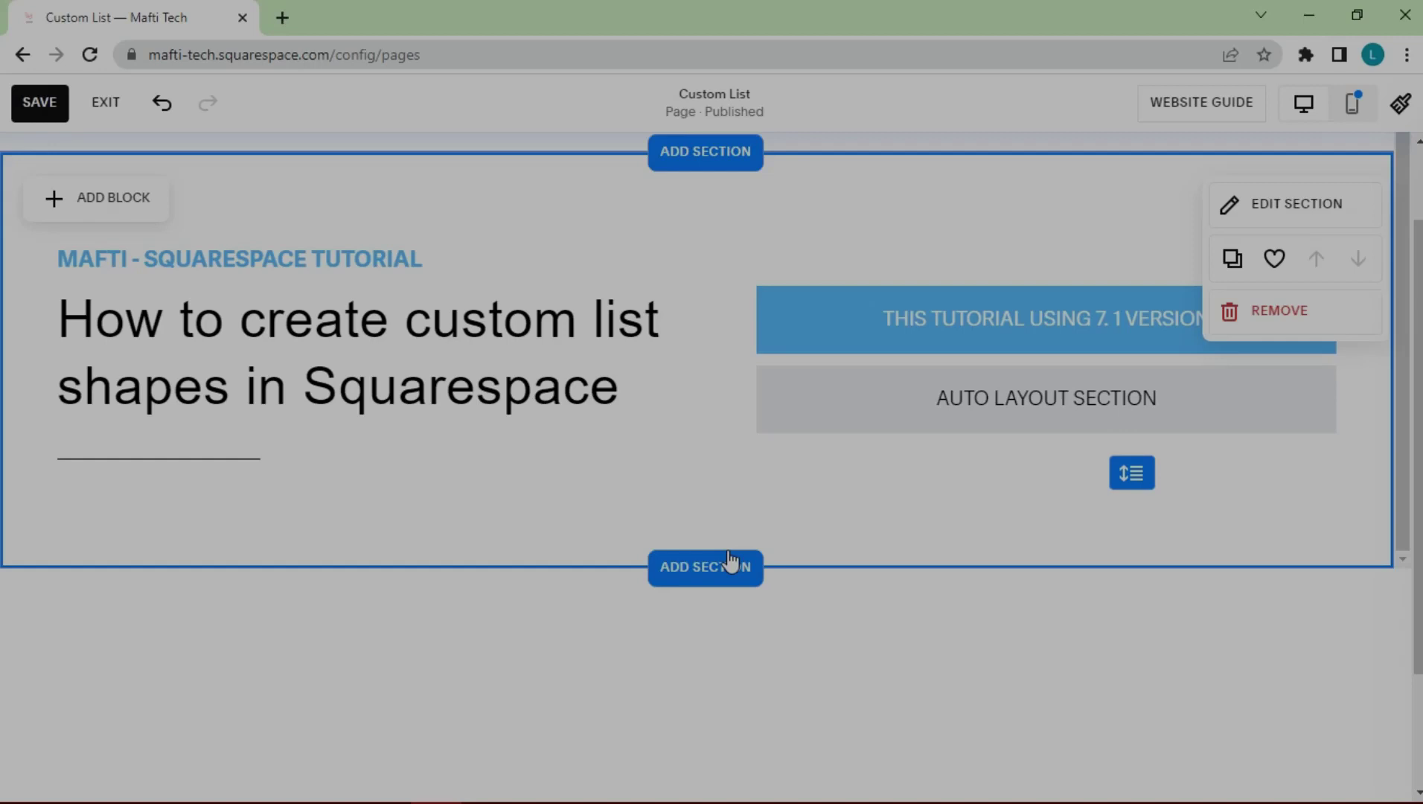
scroll(730, 558, "down", 1)
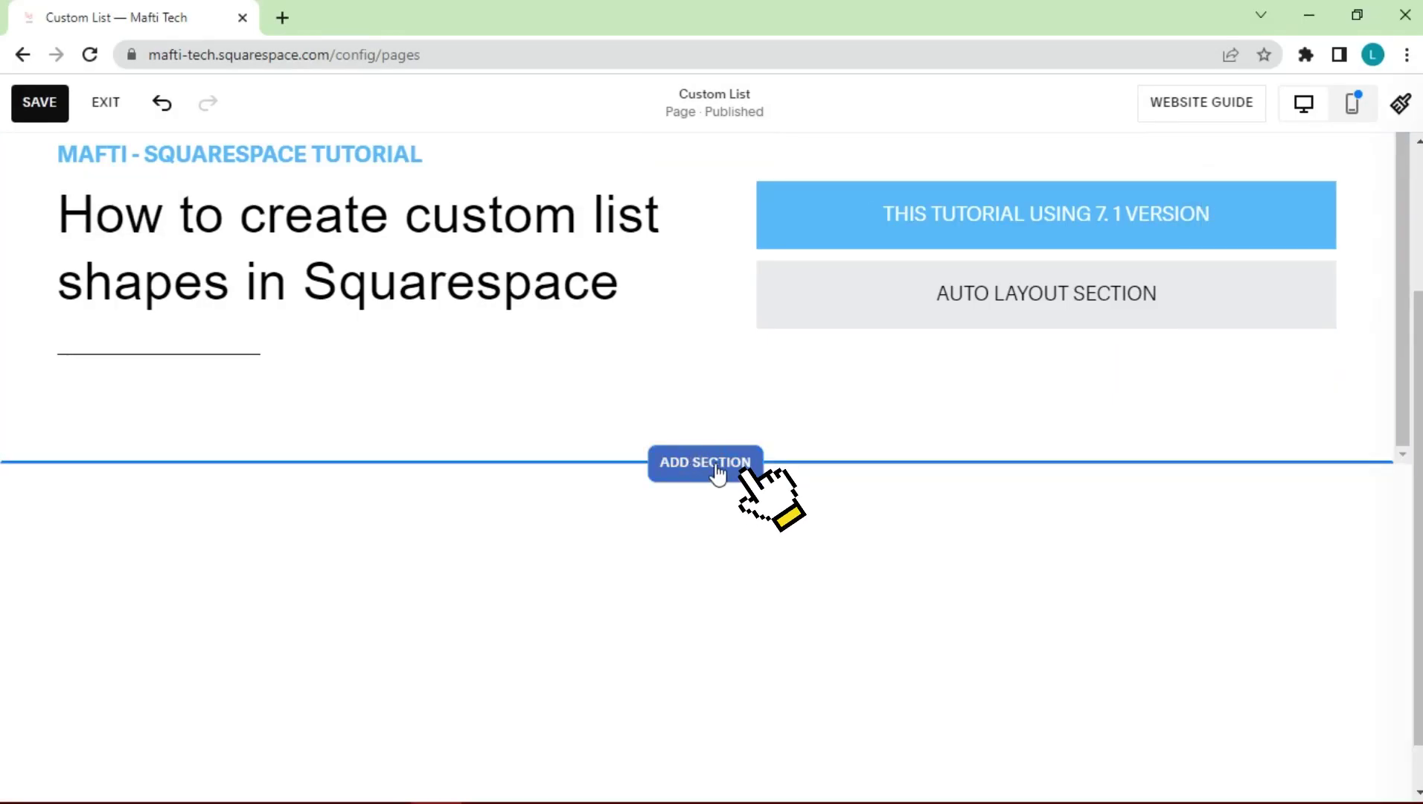
left_click(714, 466)
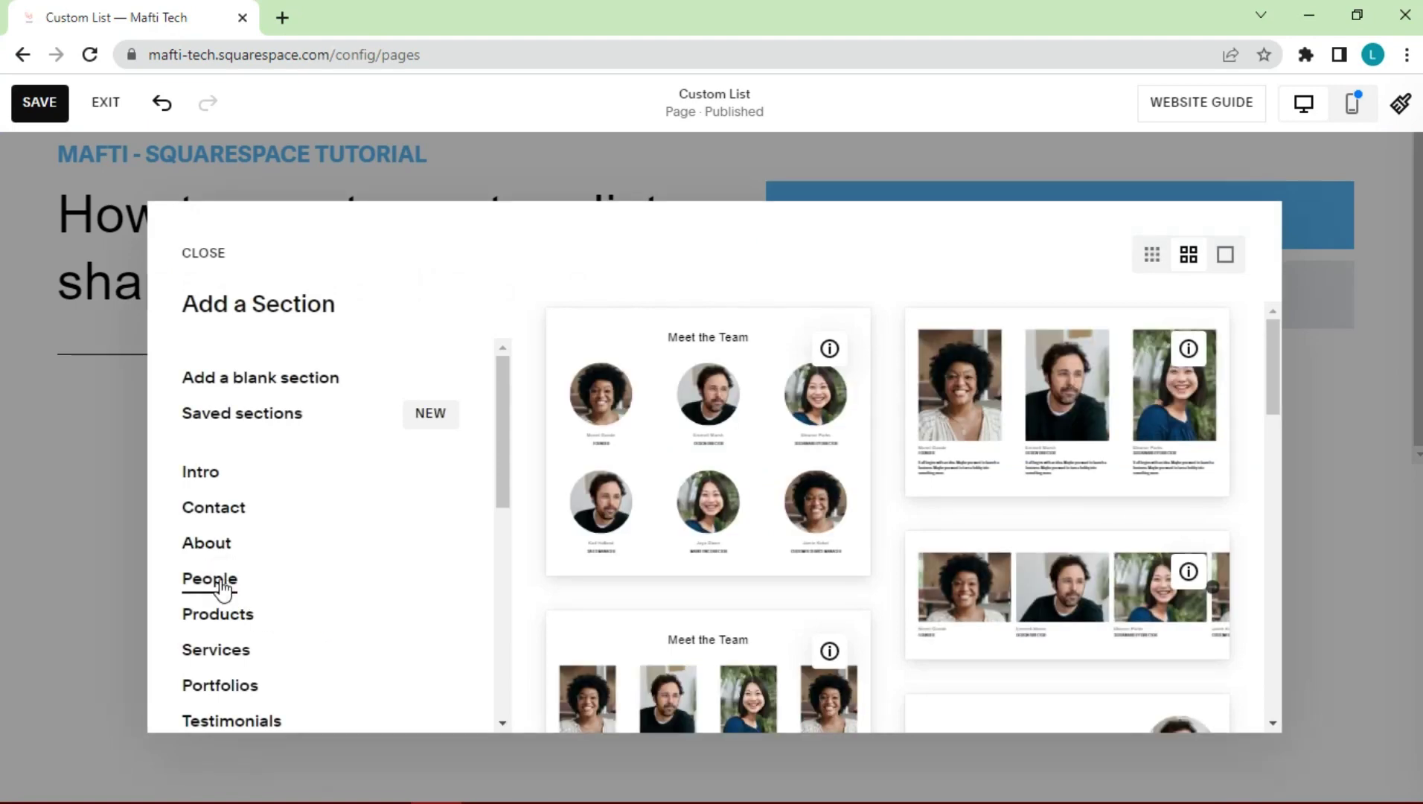
scroll(787, 570, "down", 3)
scroll(787, 571, "down", 3)
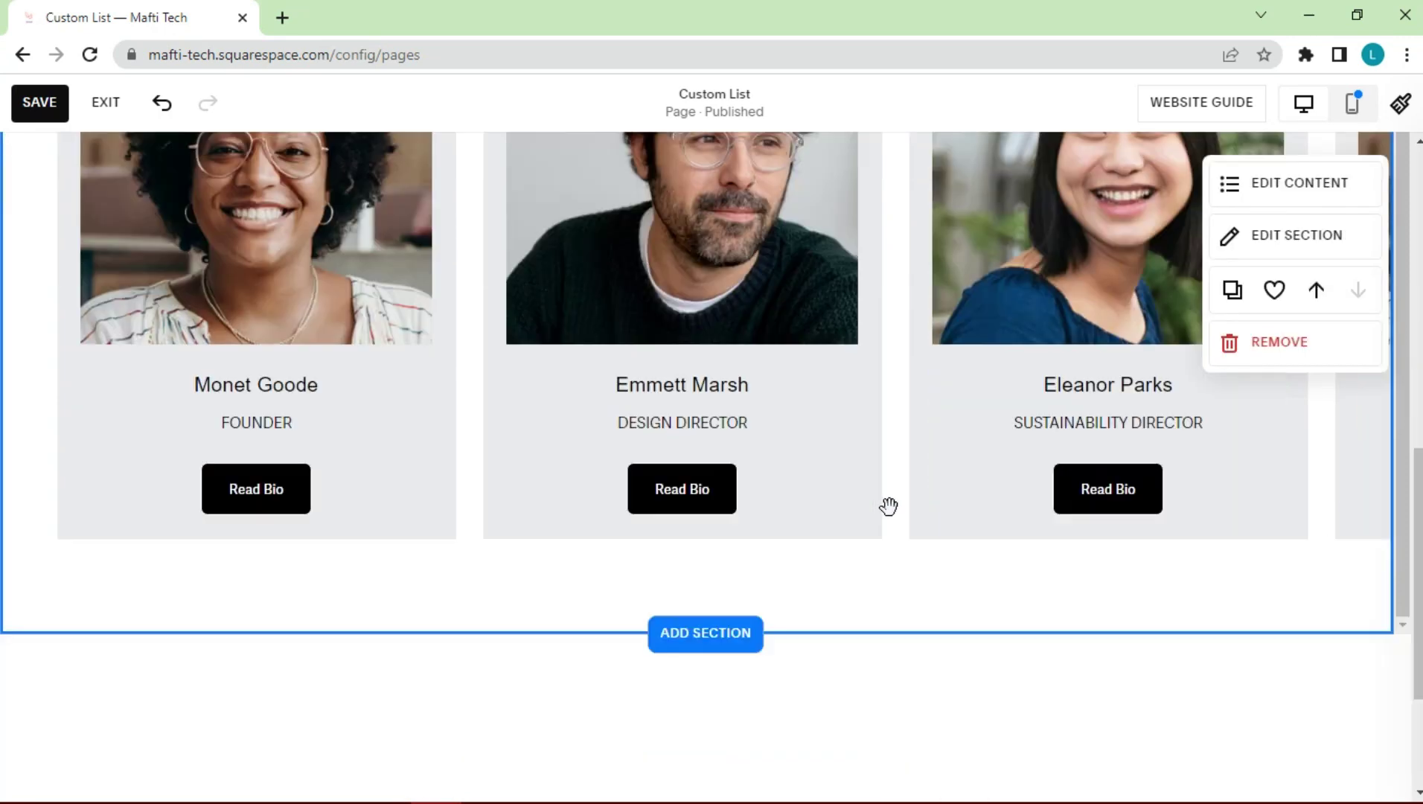
scroll(889, 506, "up", 3)
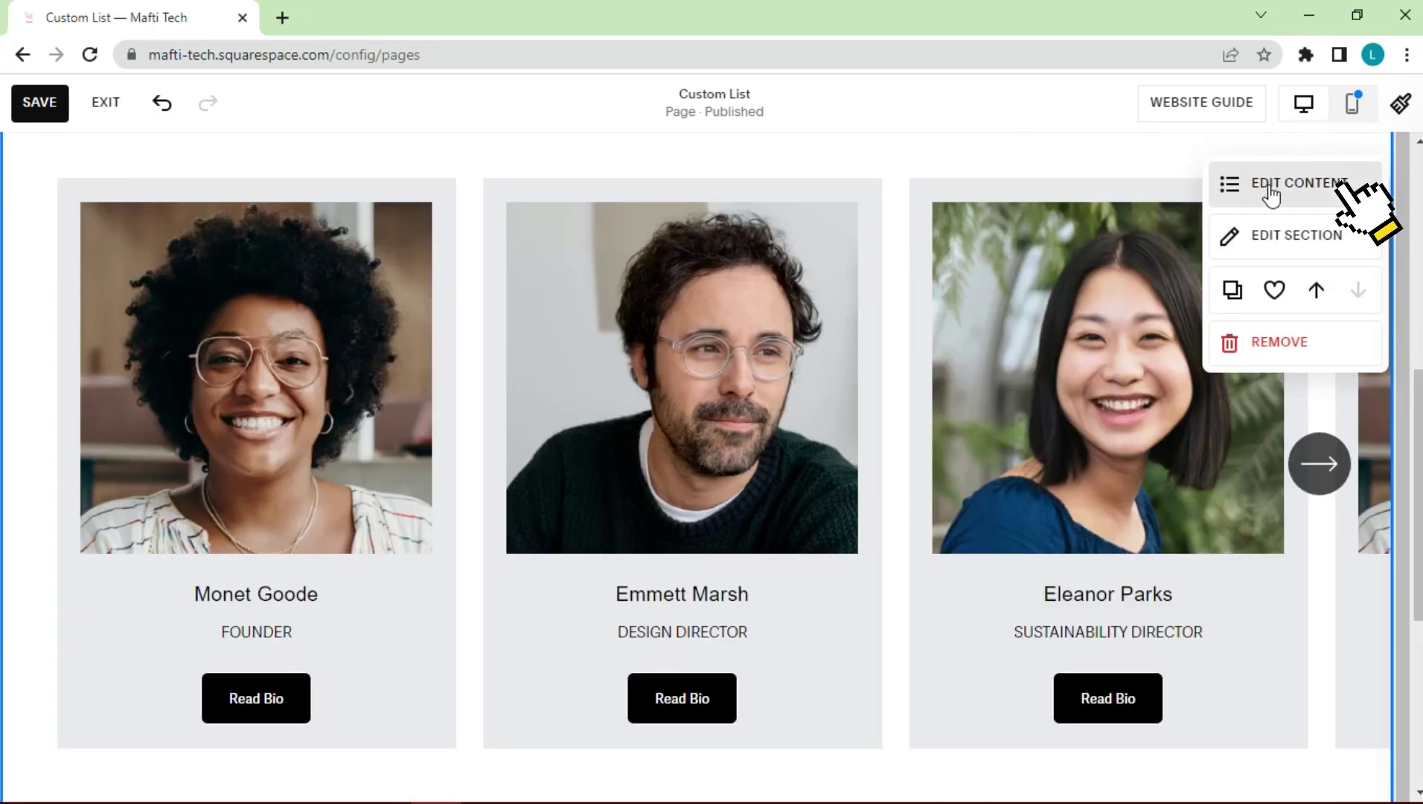
Delete the first and last team members from the carousel list
left_click(1270, 191)
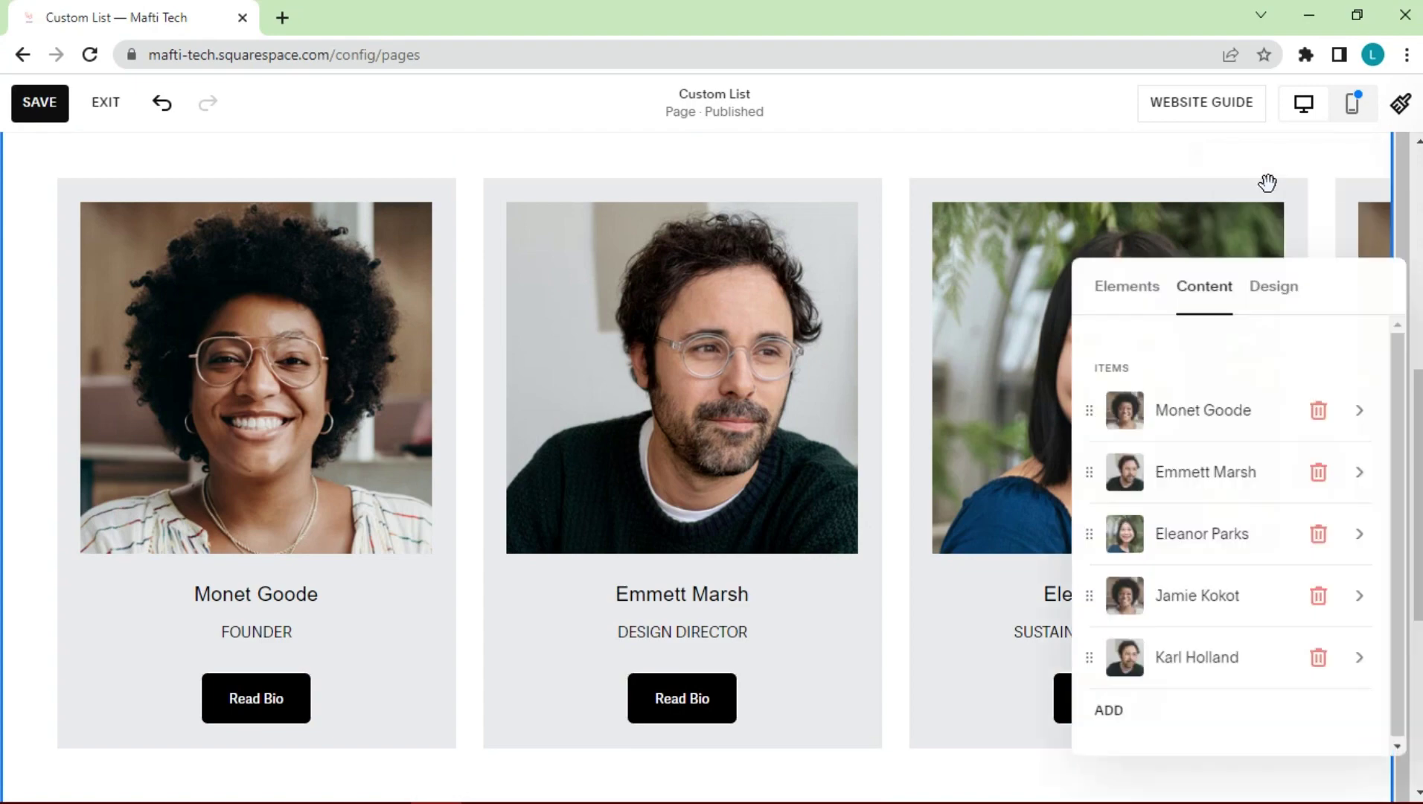
left_click_drag(894, 283, 762, 248)
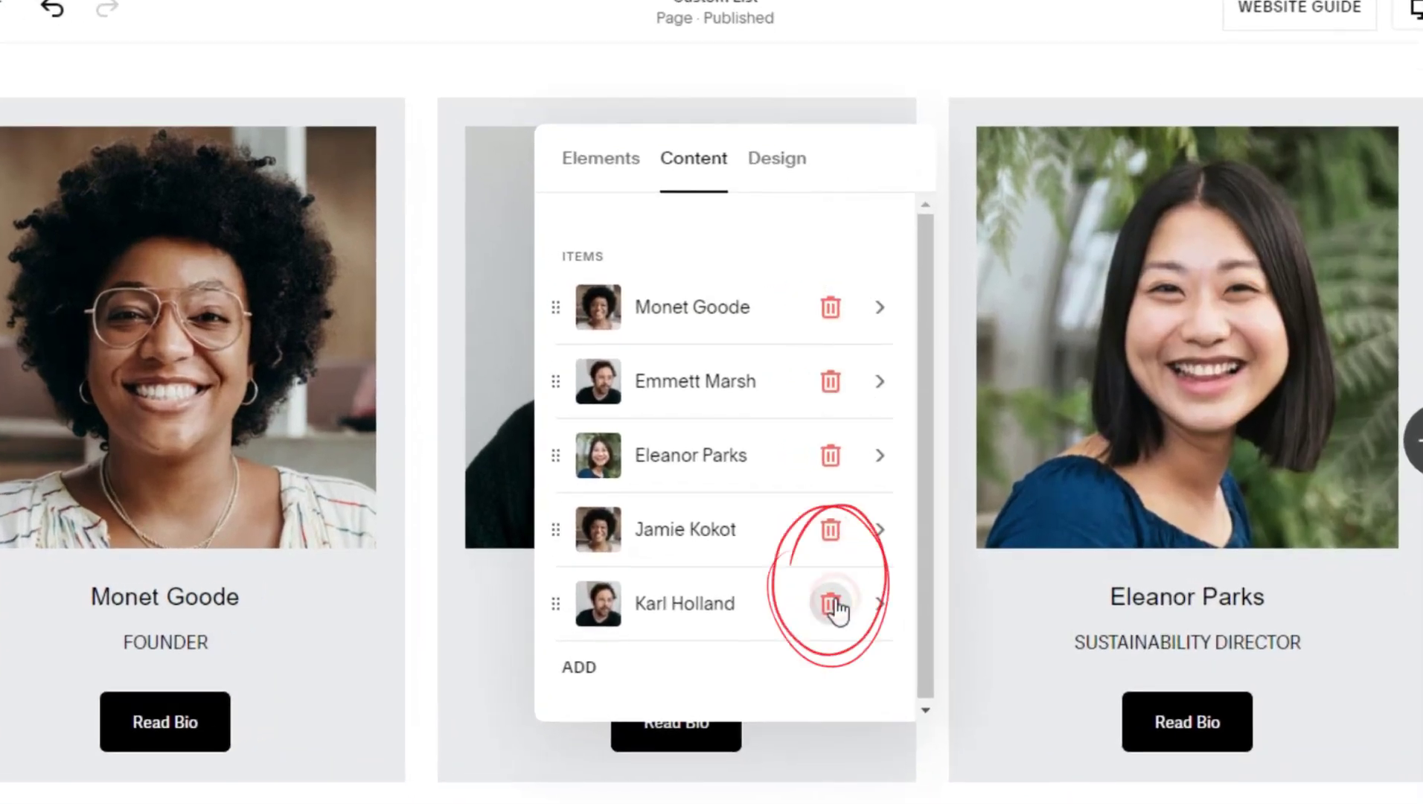
left_click(831, 602)
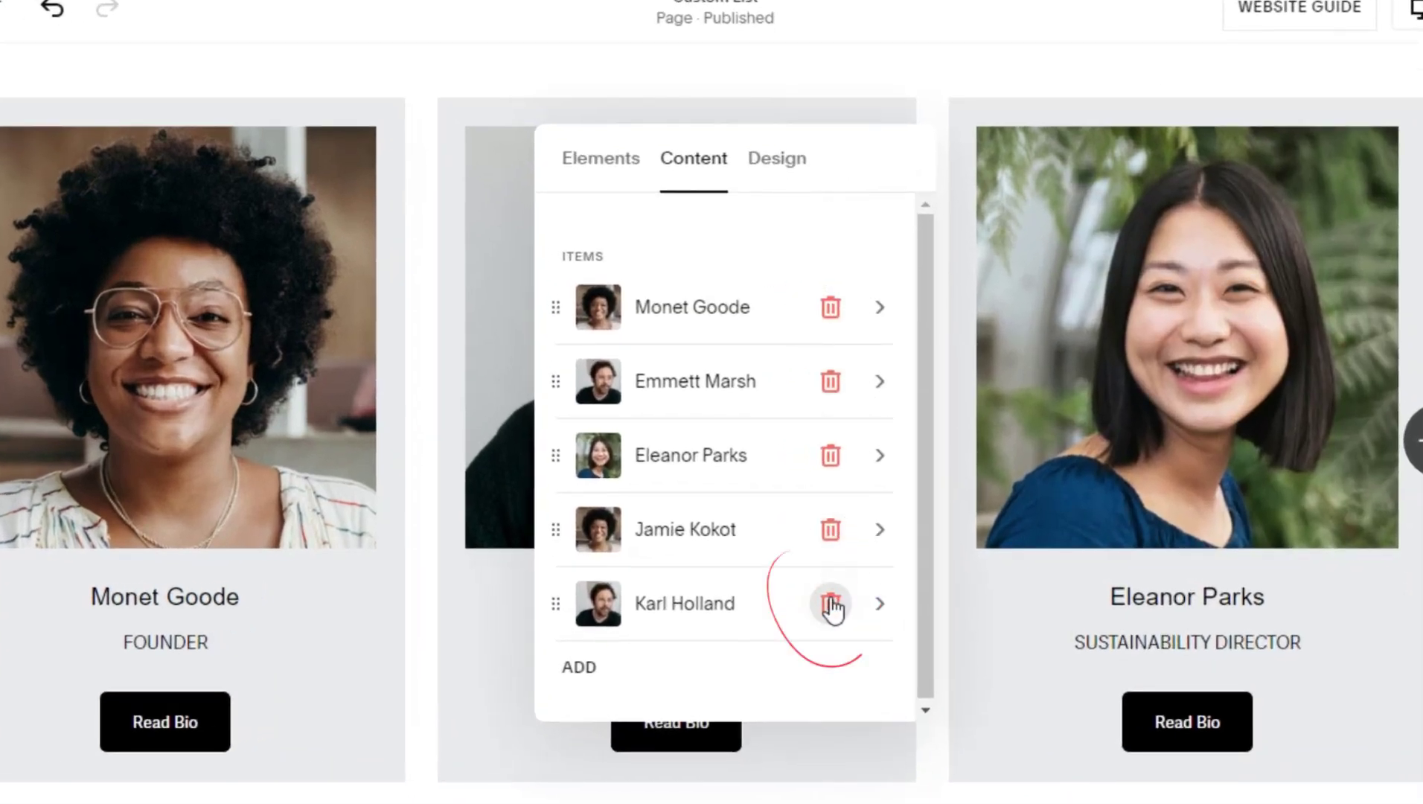
left_click(851, 306)
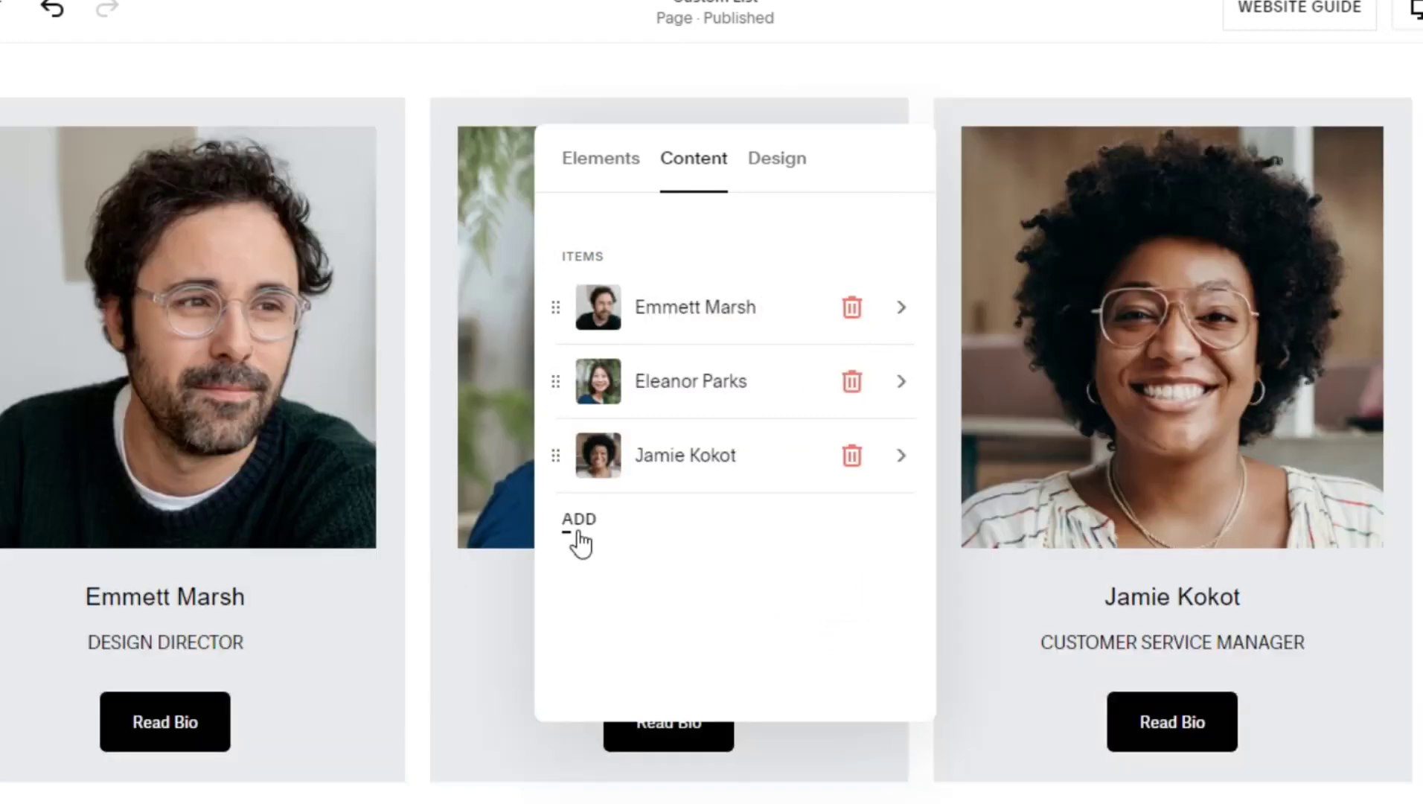
Choose the project-management image file to replace the design director's photo
left_click(901, 309)
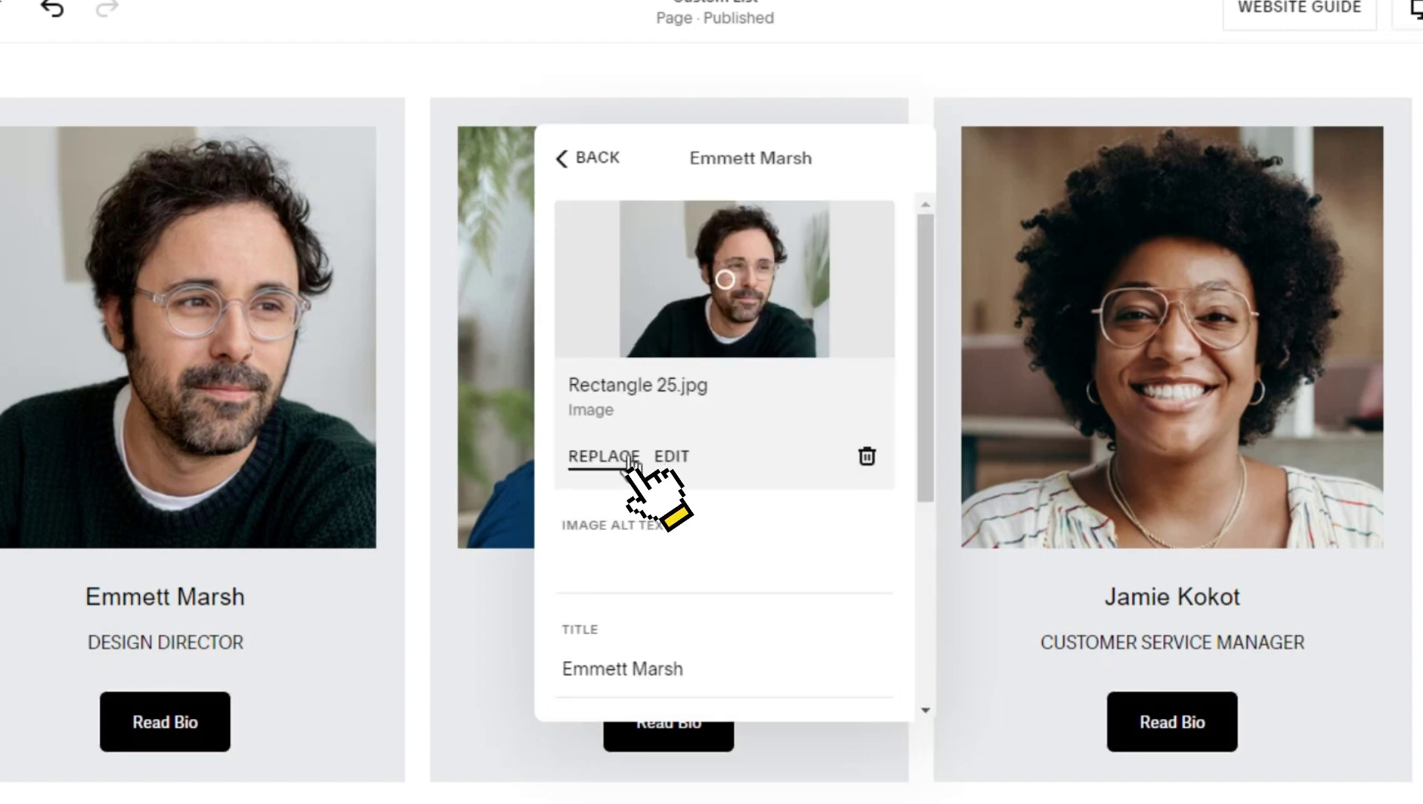
left_click(603, 456)
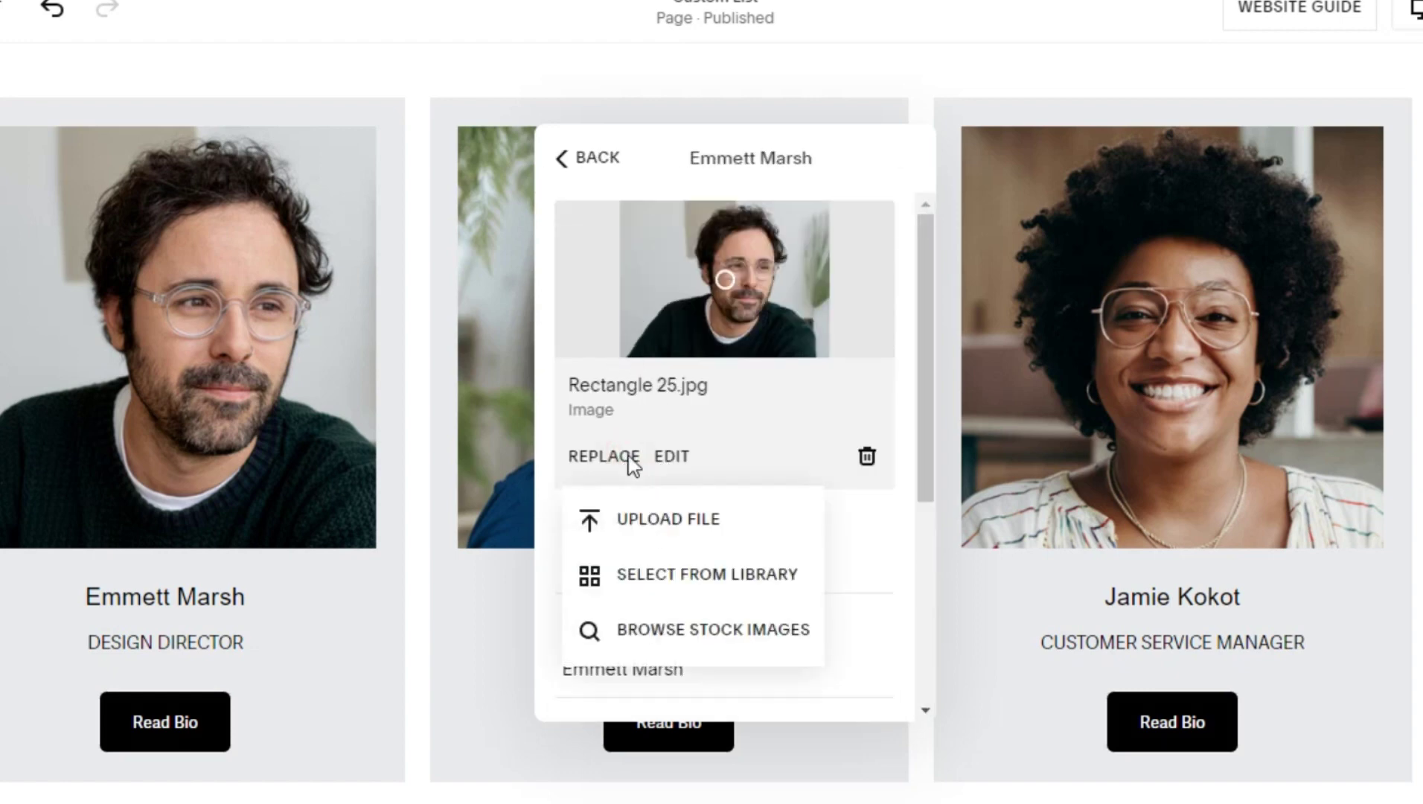
left_click(691, 533)
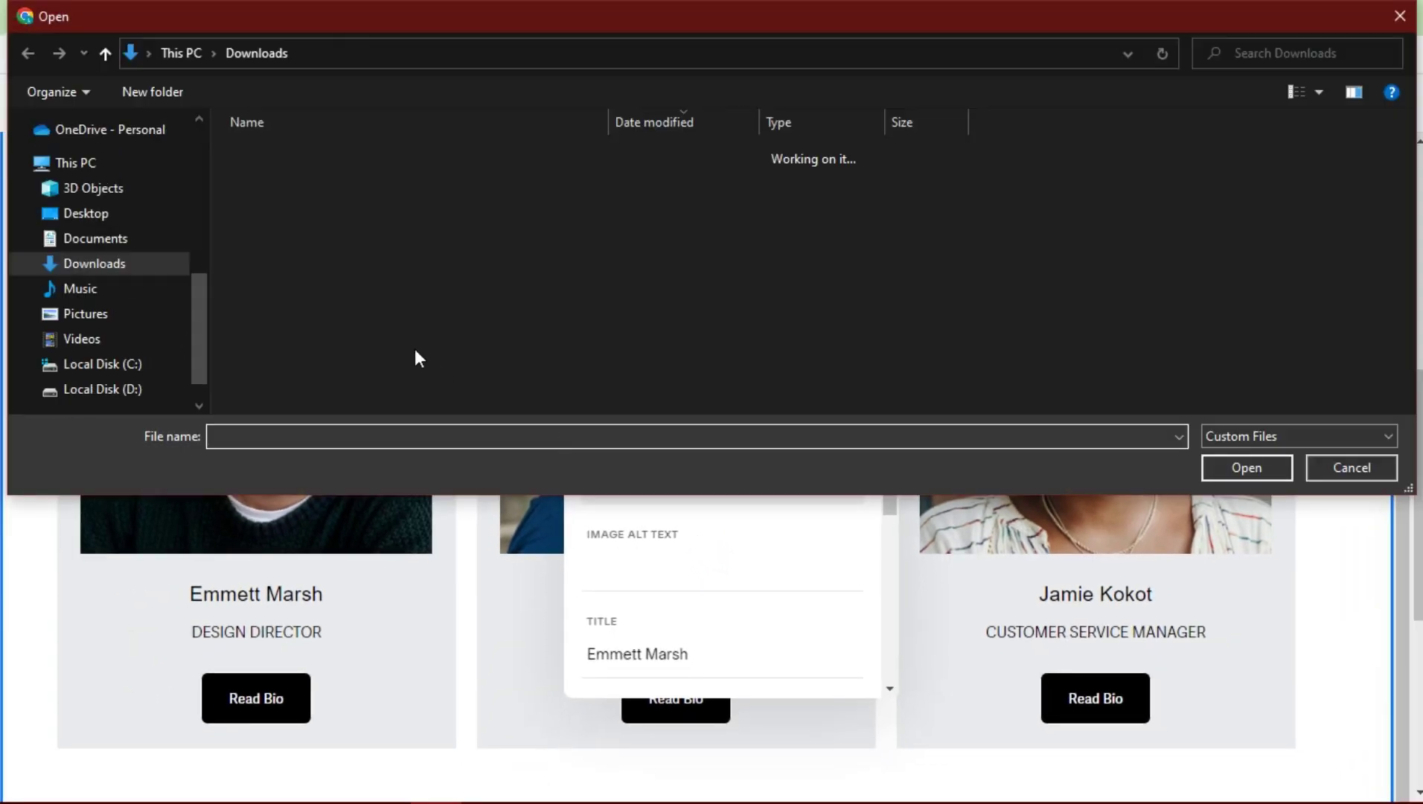
left_click(407, 248)
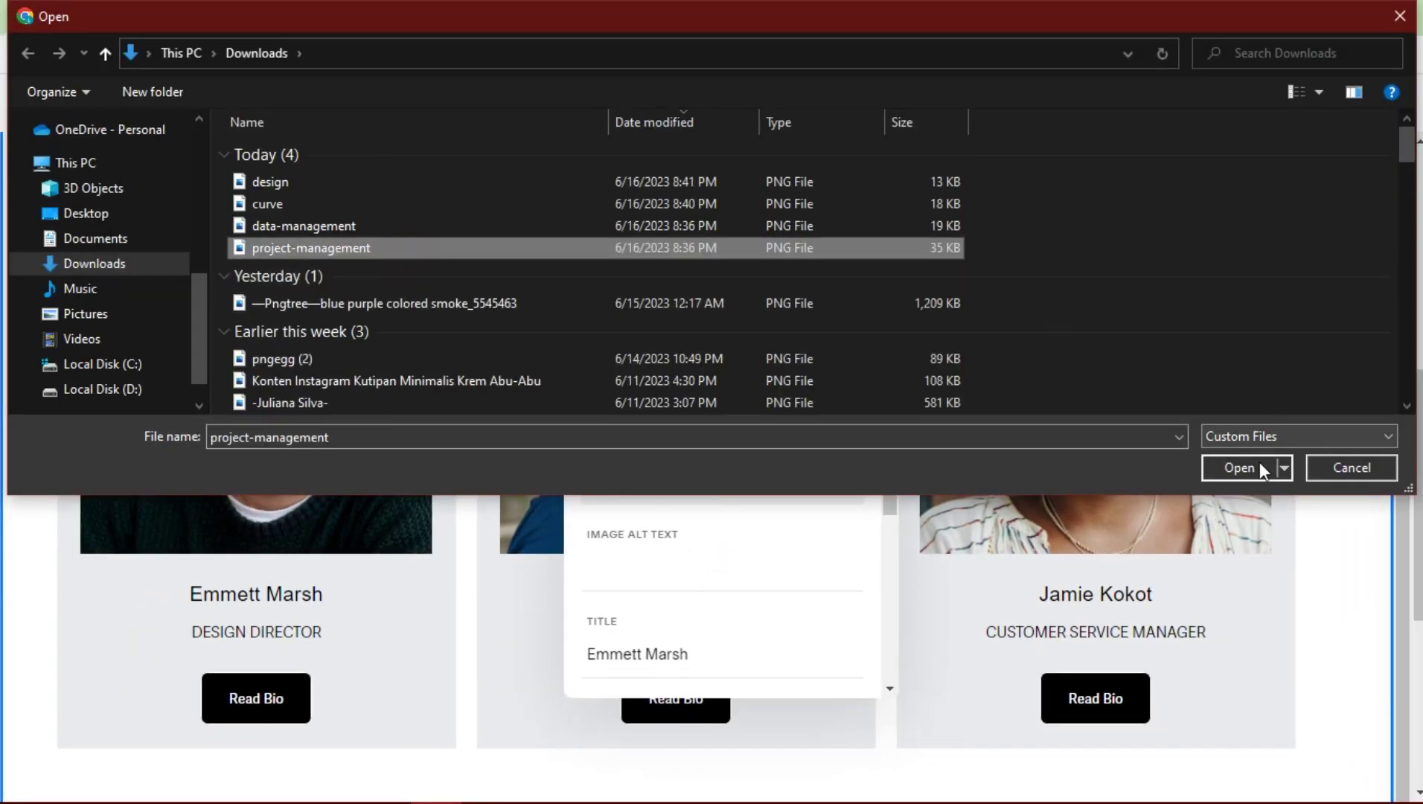
Upload the project-management image, retitle the card Project Management, and fix the Read More label
left_click(1240, 467)
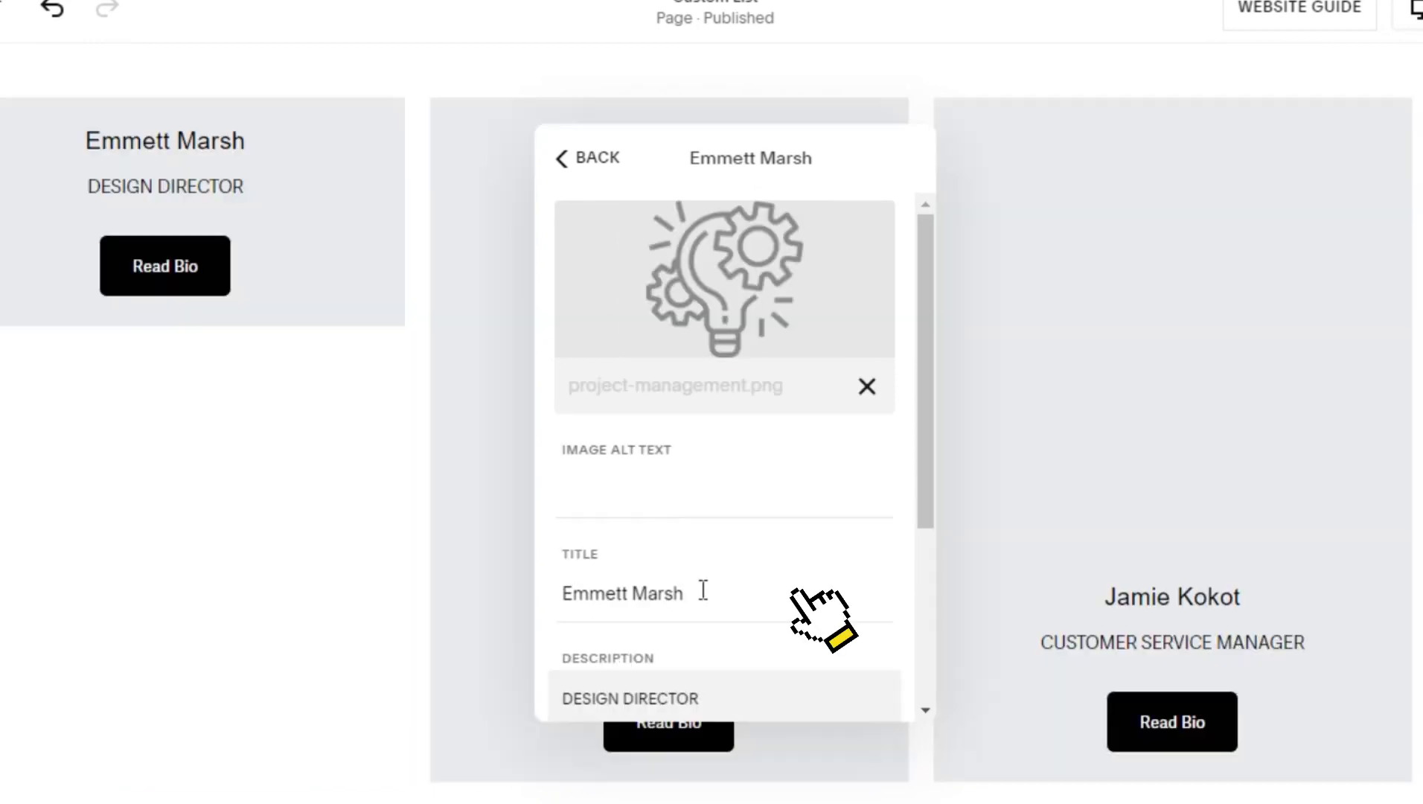
double_click(702, 591)
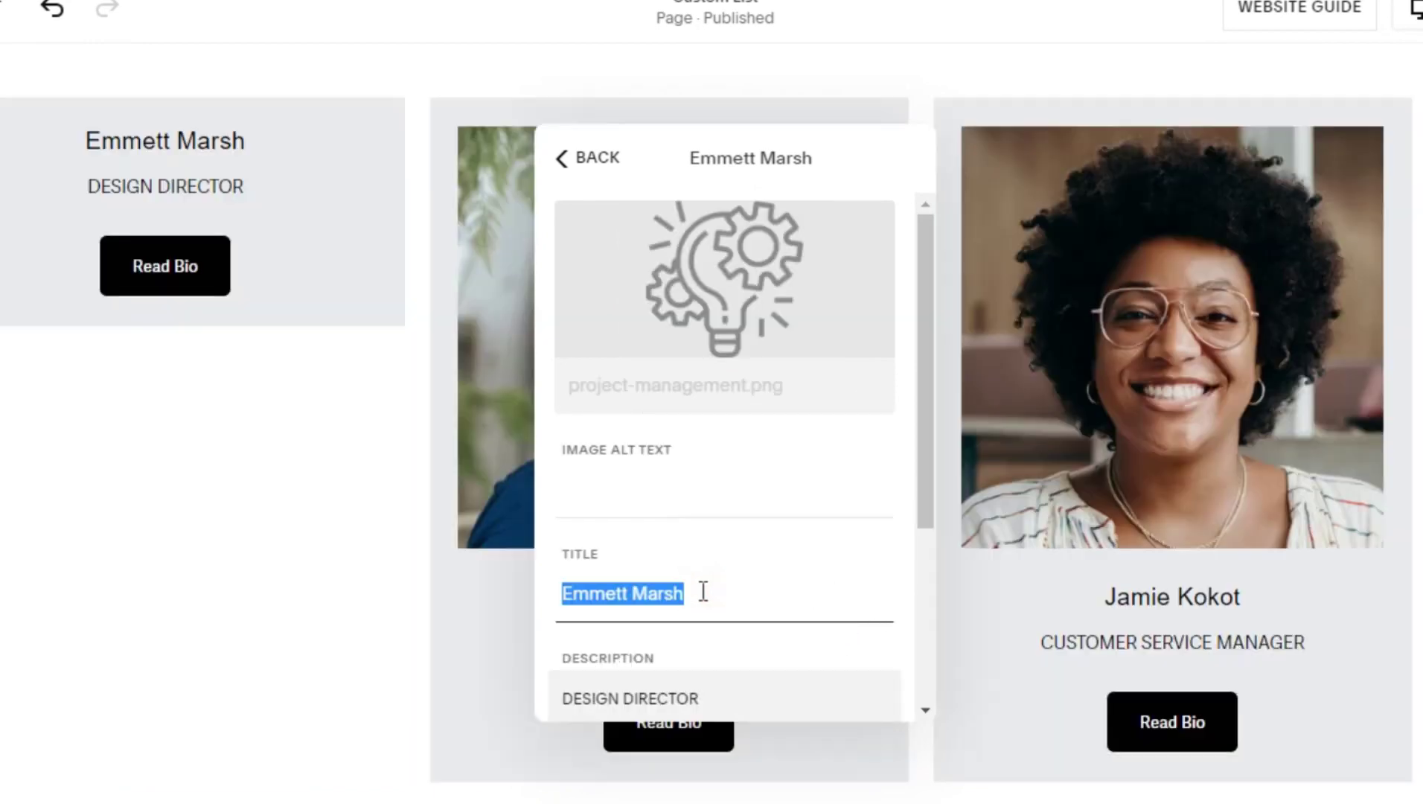
type("Pro")
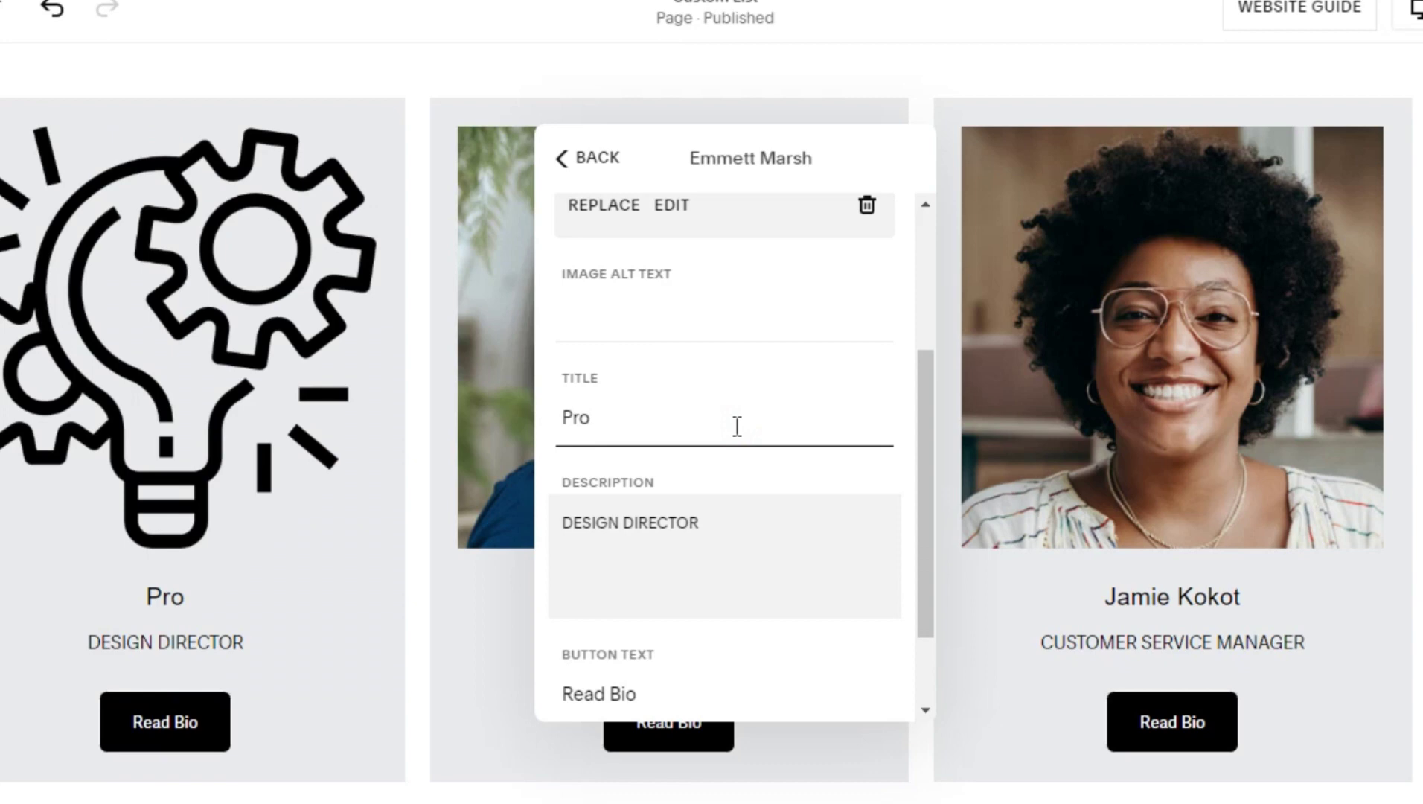
type("ject Manageme")
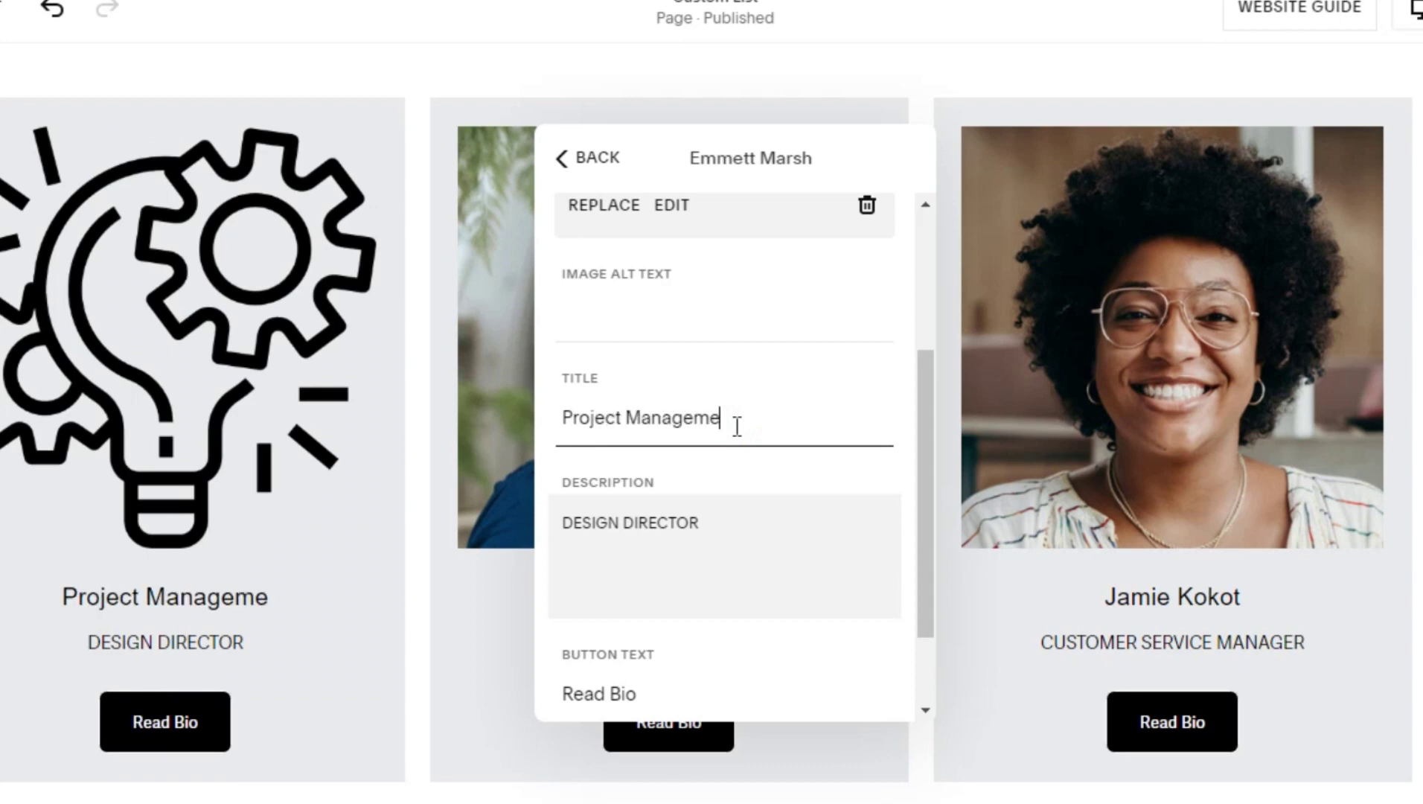
type("nt")
type("L")
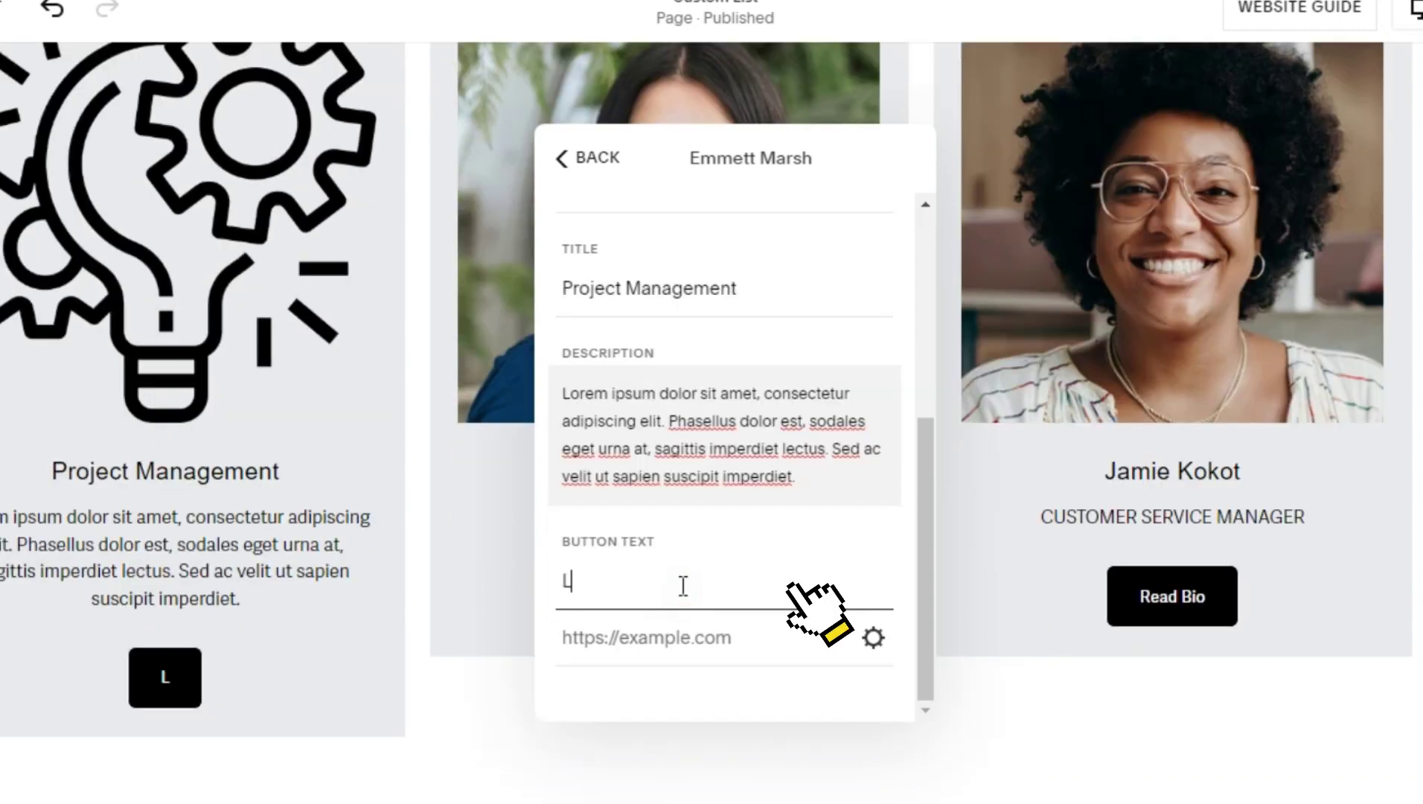
type("ea")
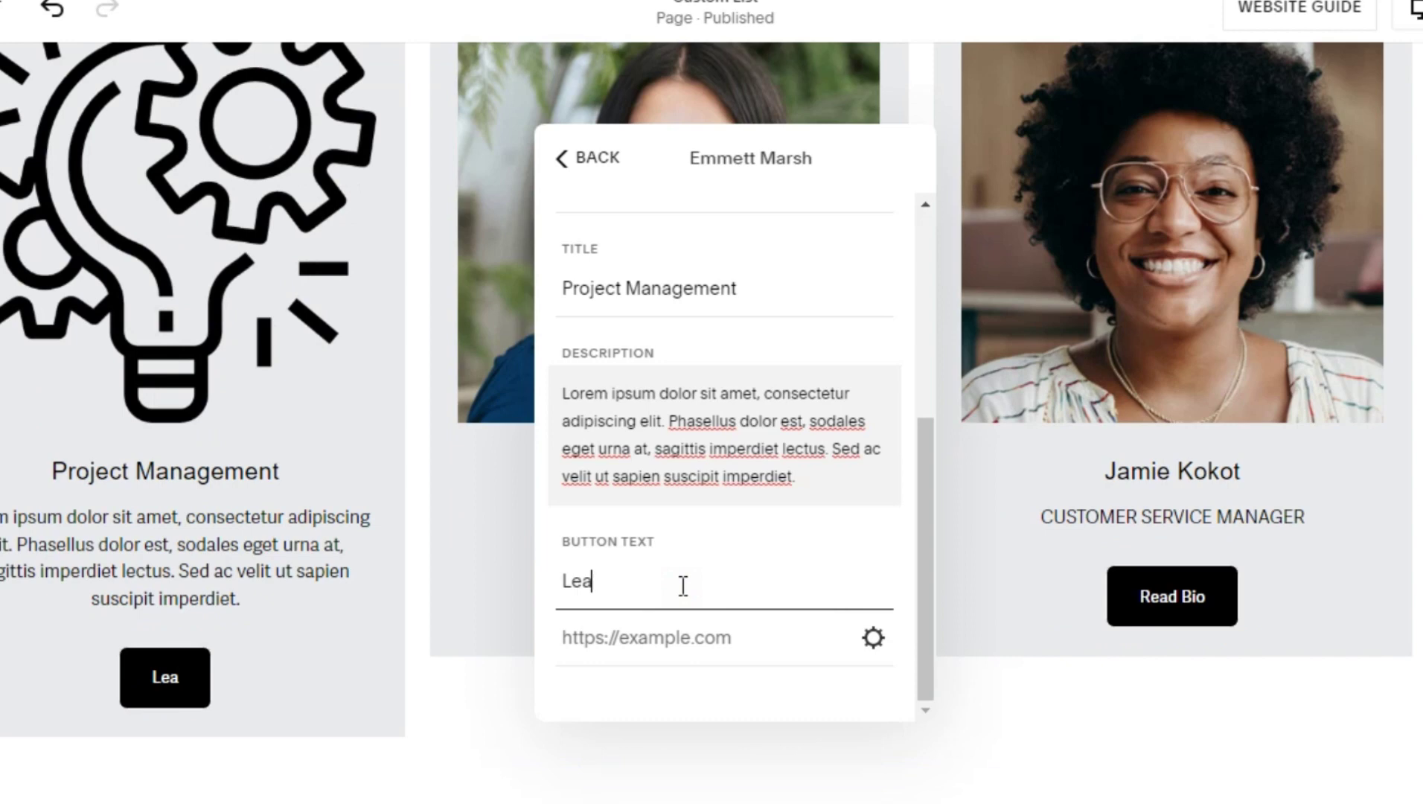
type("rn")
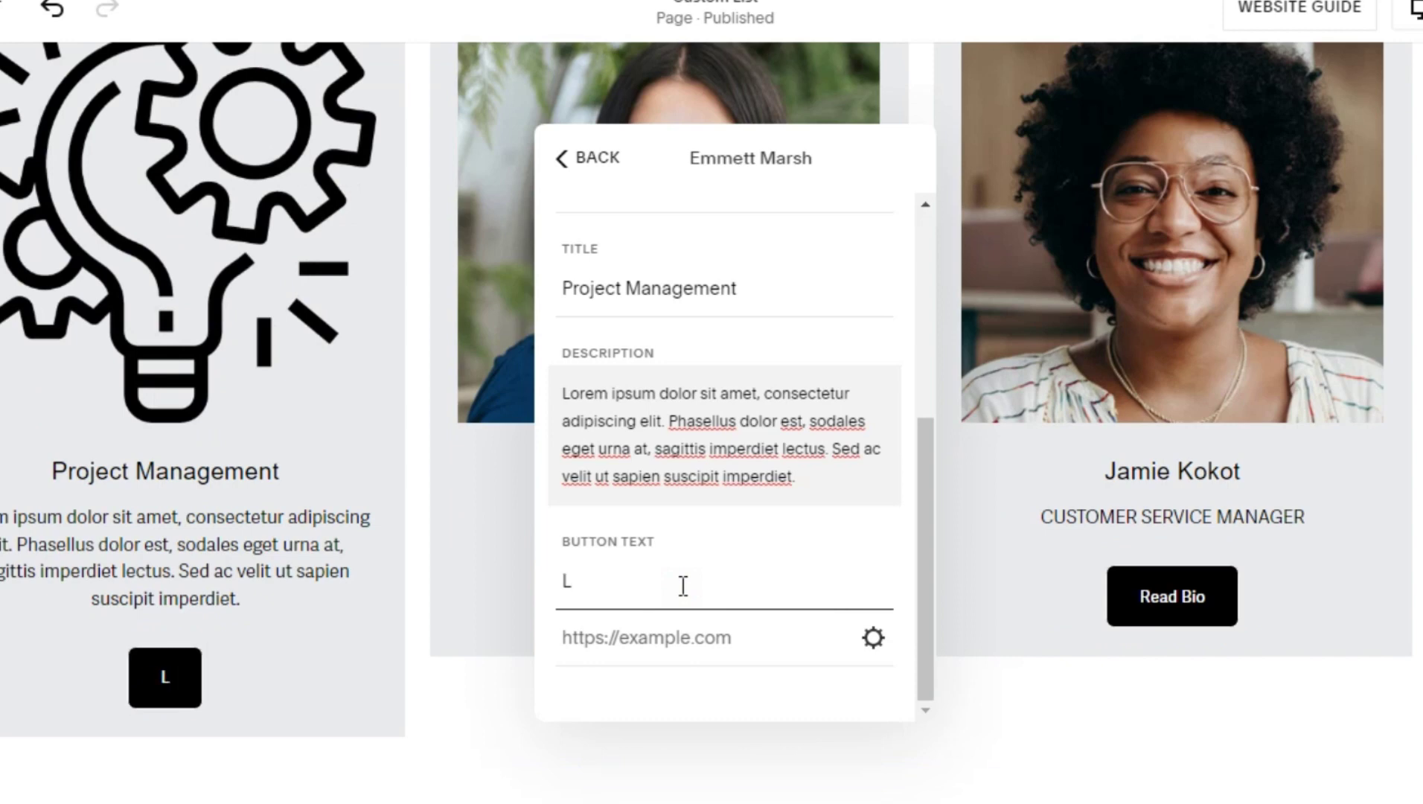
key("BackSpace")
type("Reda")
key("BackSpace")
key("BackSpace")
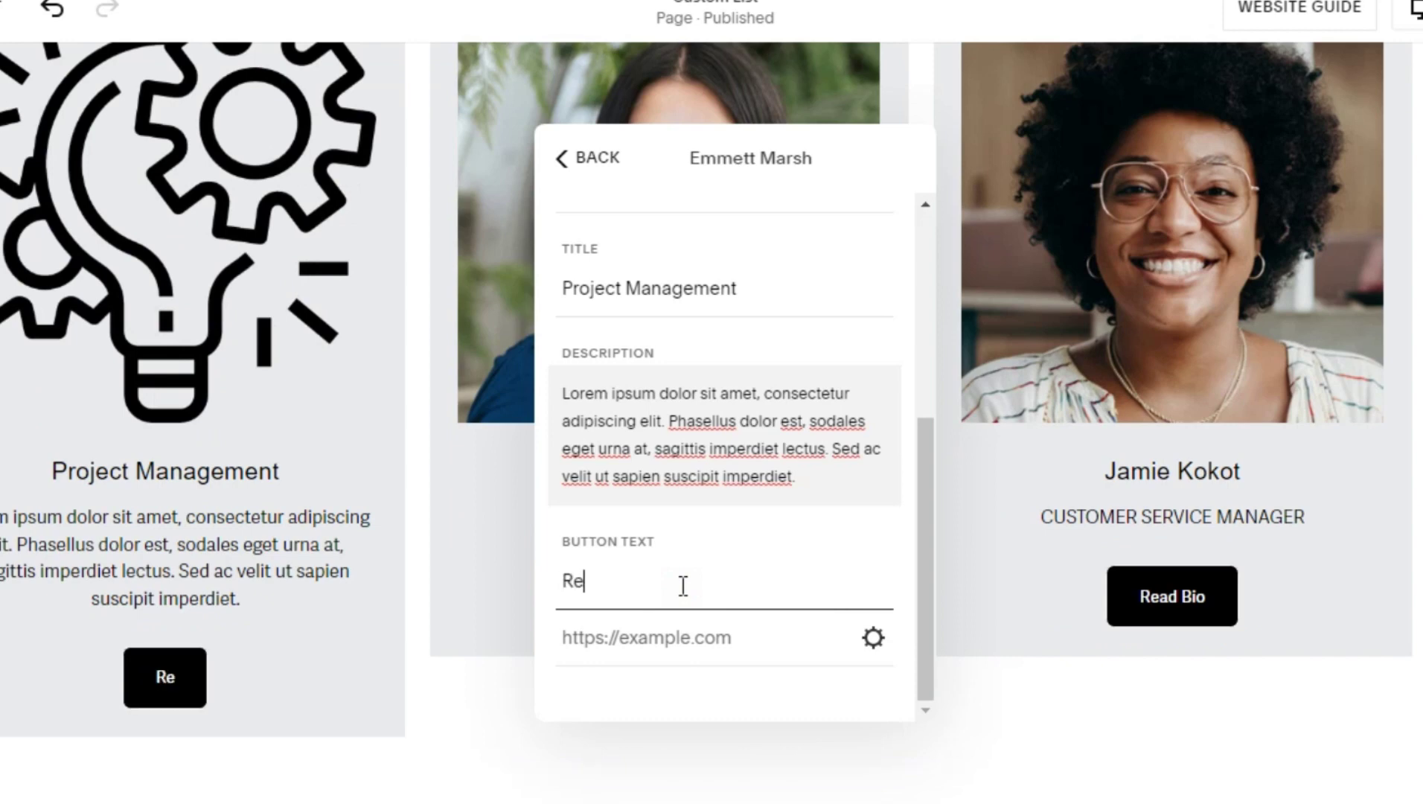
type("ad More")
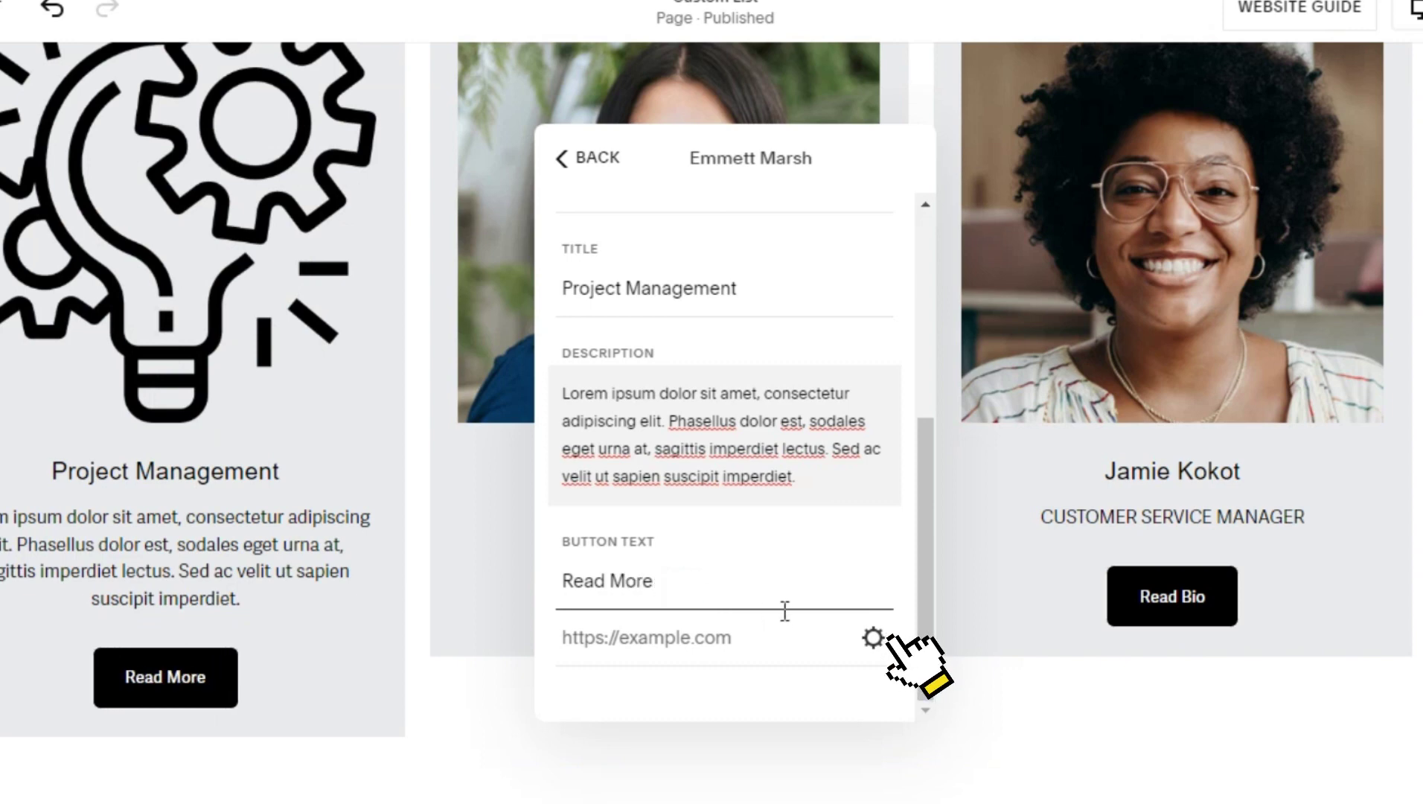
Link the Read More button to the /my-project page and return to the list
left_click(874, 639)
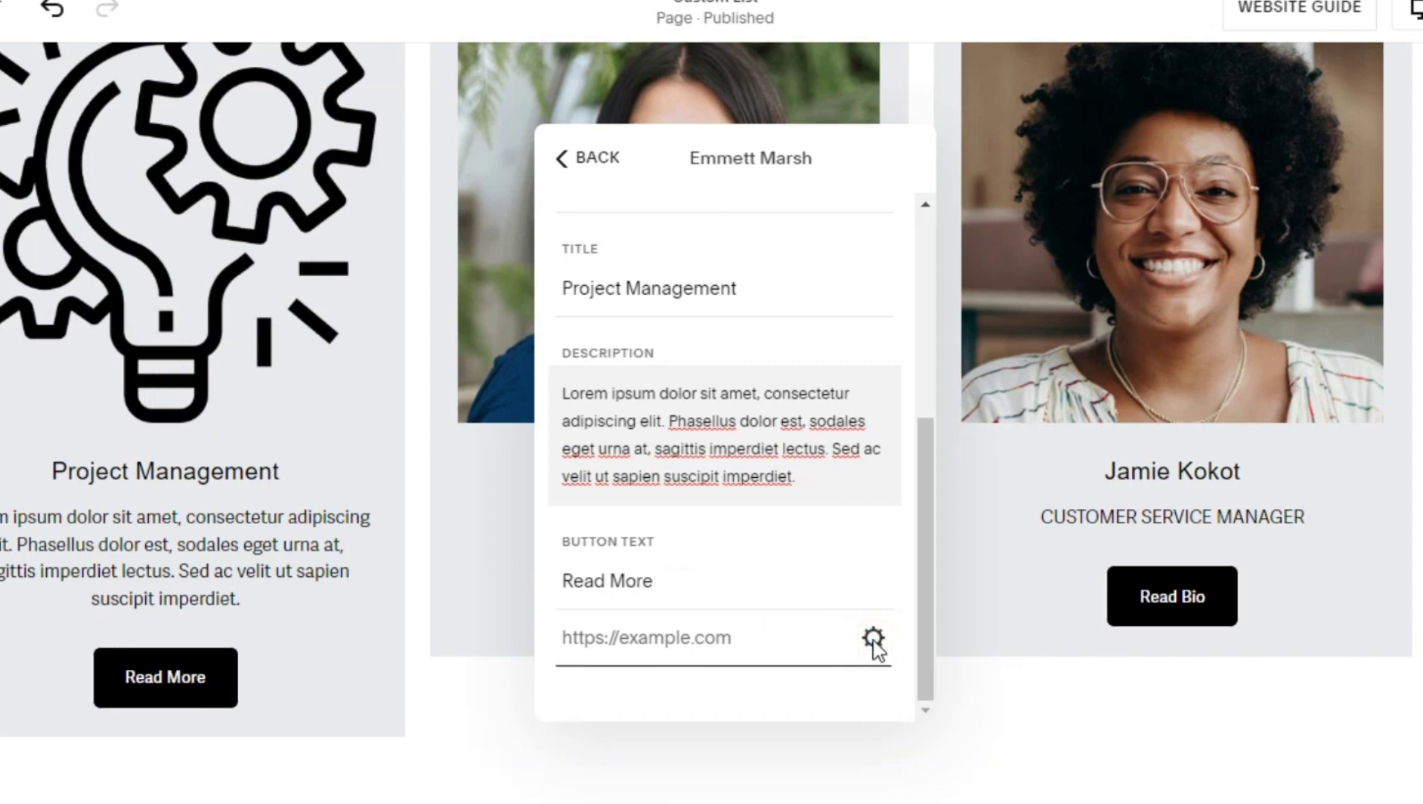
left_click(873, 638)
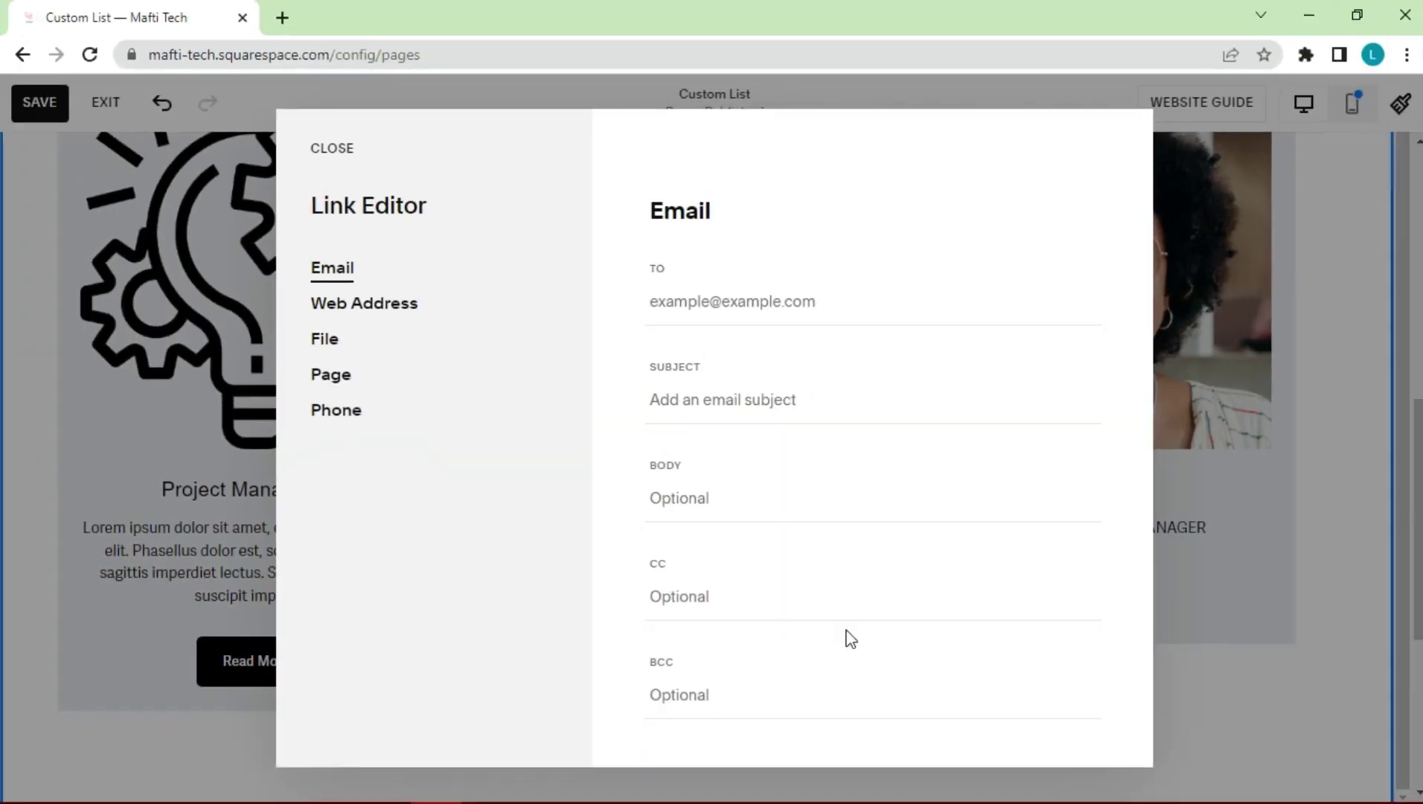
left_click(330, 374)
left_click(899, 309)
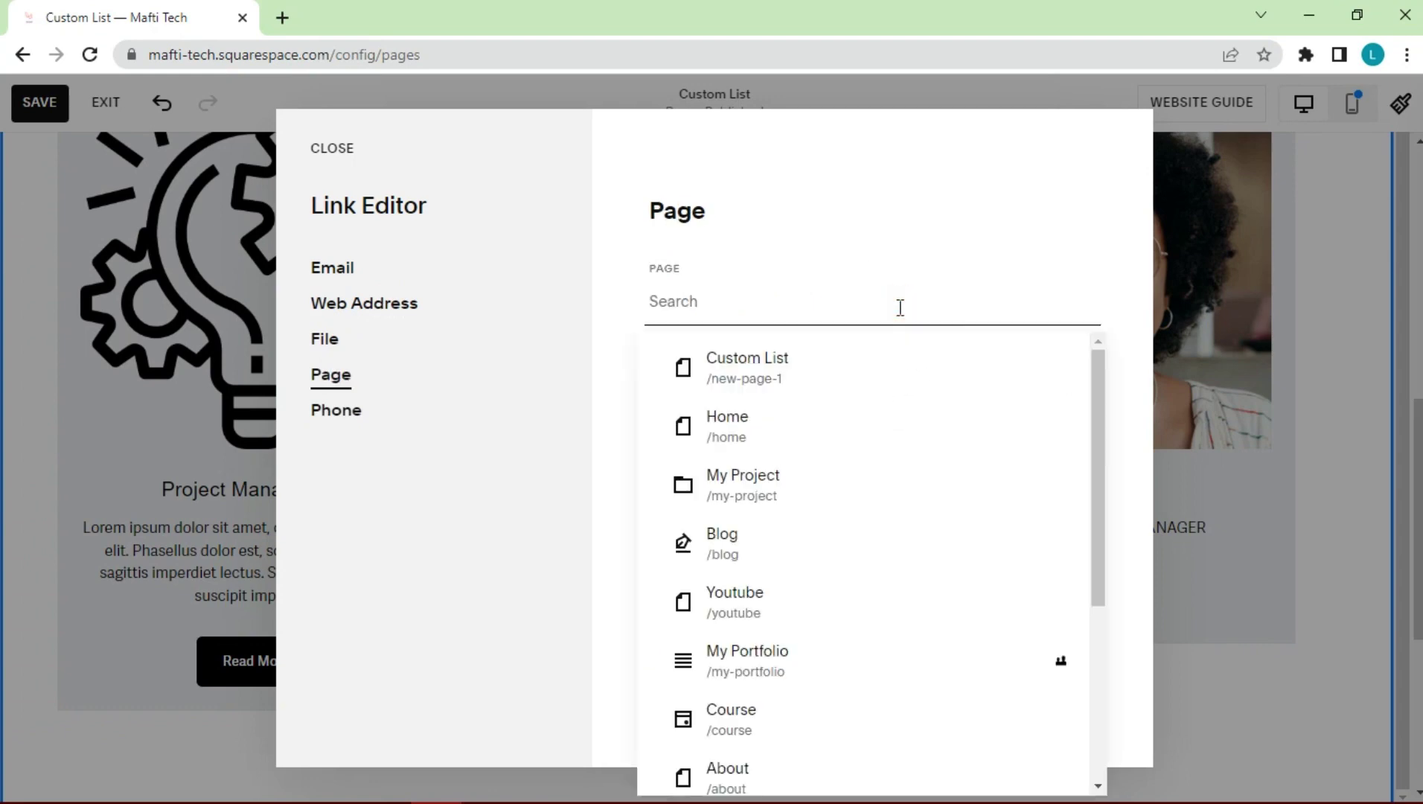
left_click(761, 484)
left_click(327, 147)
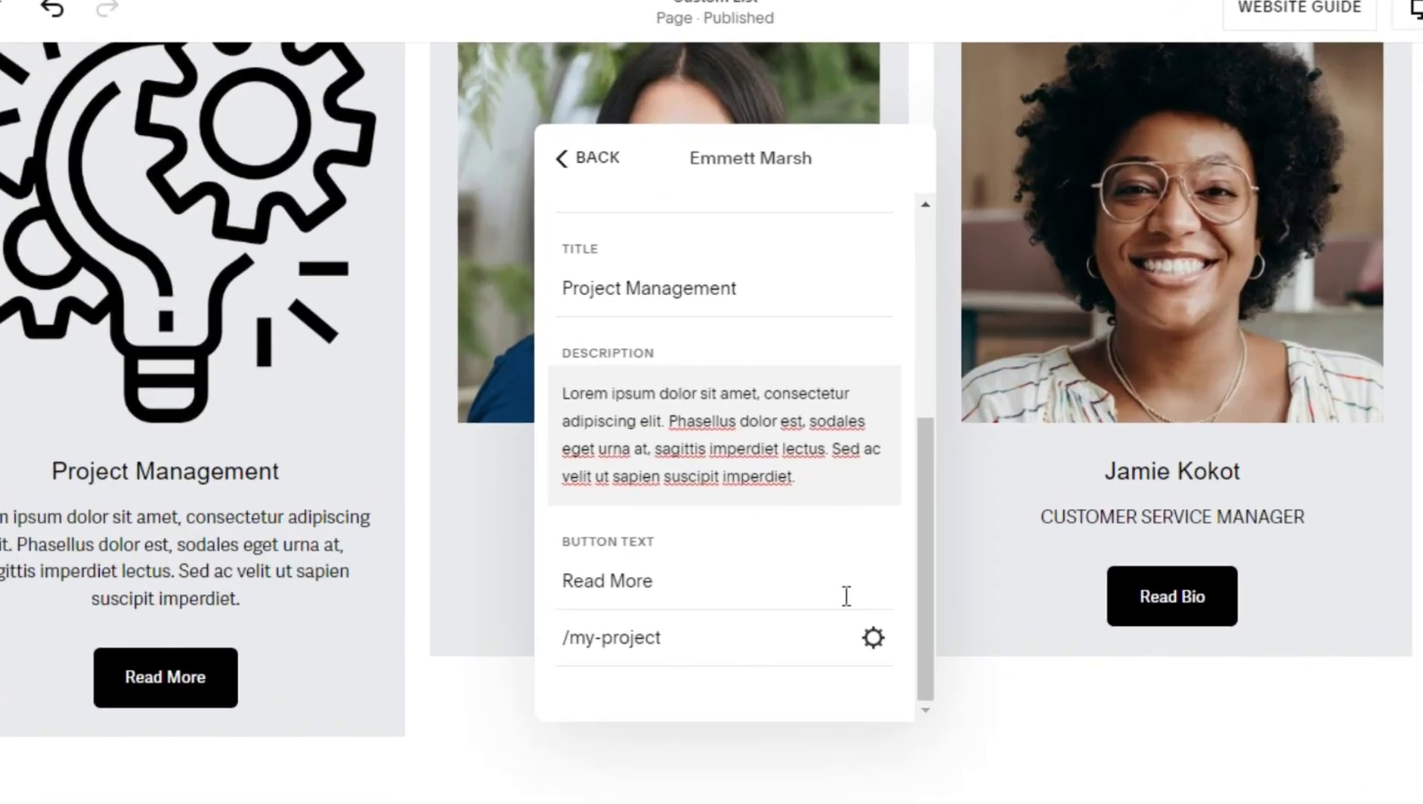
scroll(787, 476, "up", 5)
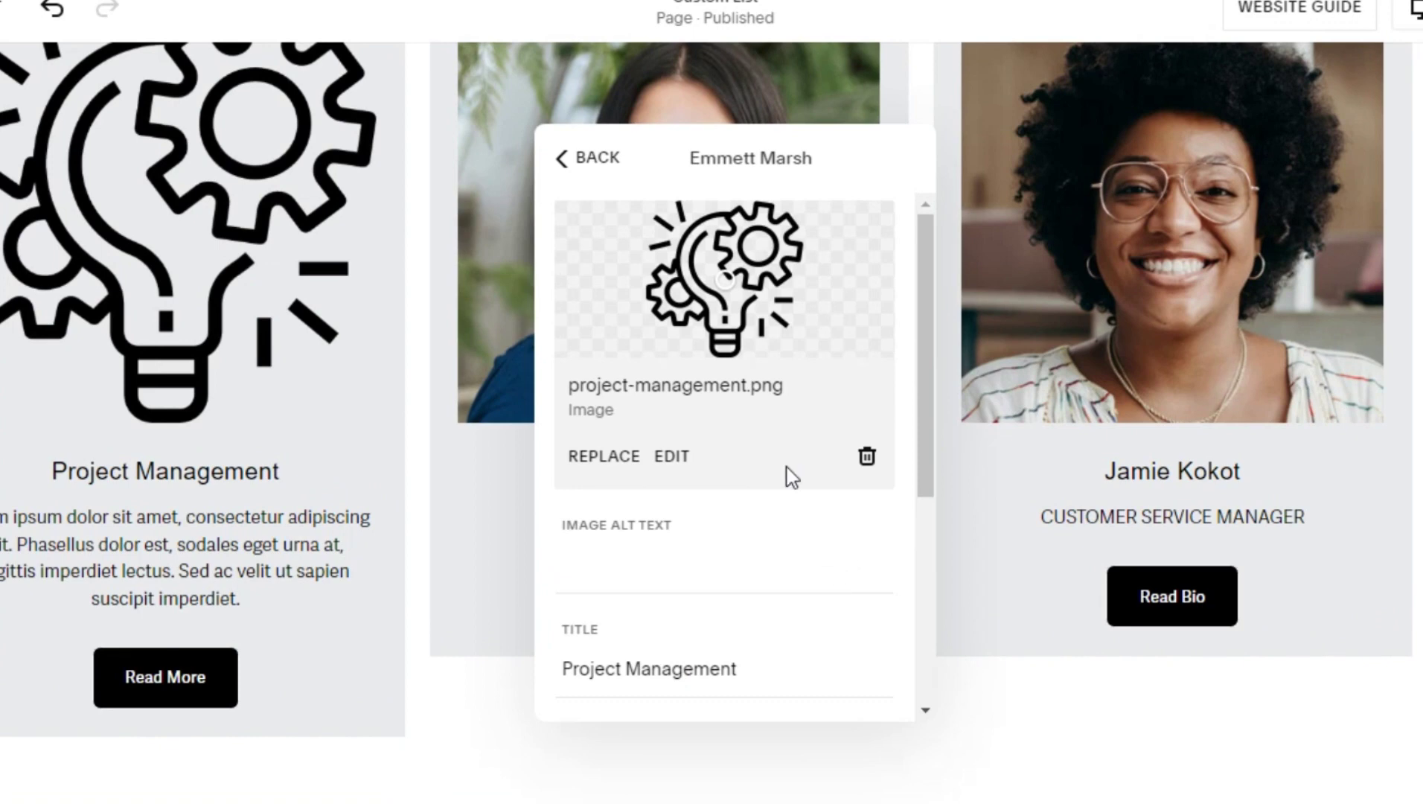
left_click(587, 161)
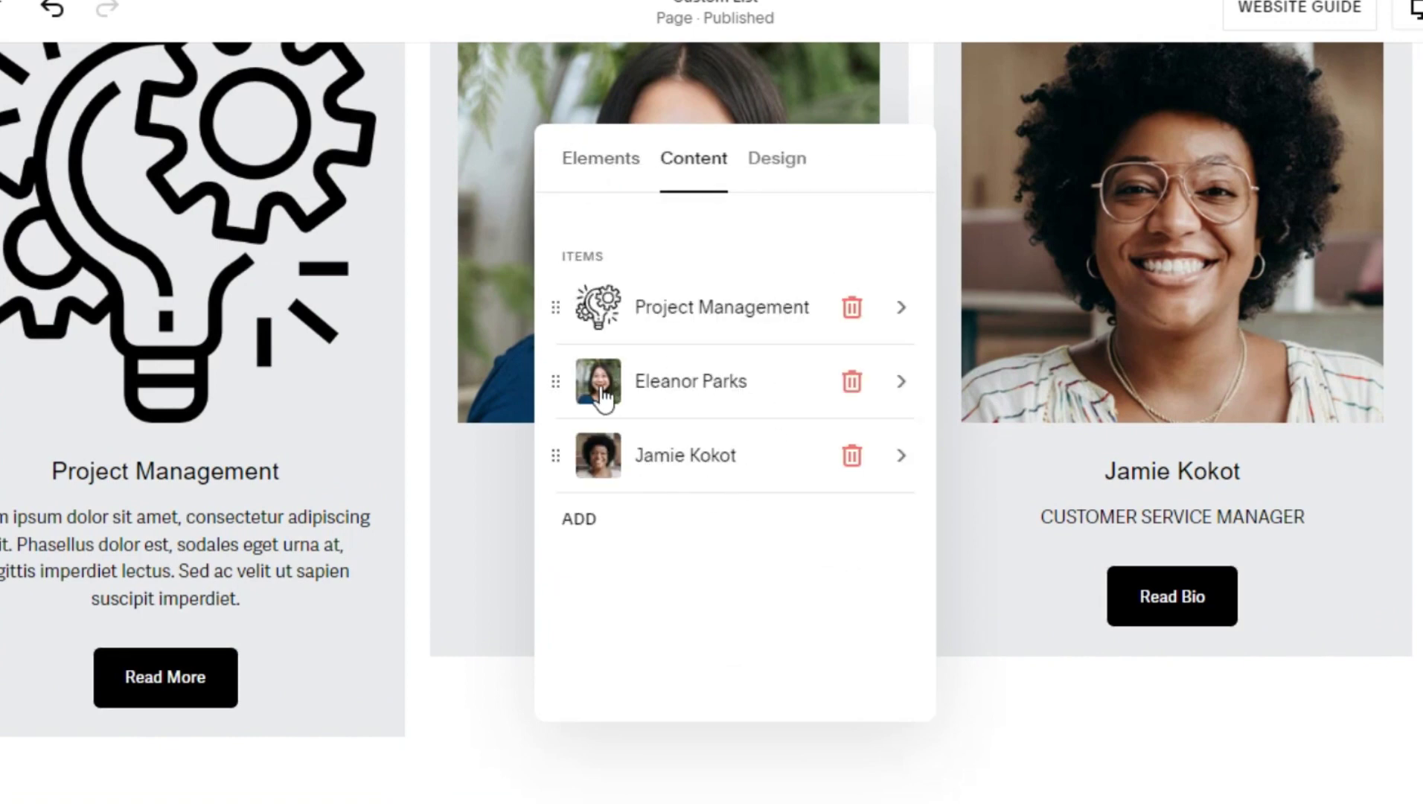
Make Eleanor Parks' card Data Management with the data-management image, lorem ipsum text and Read More
left_click(901, 382)
left_click(660, 460)
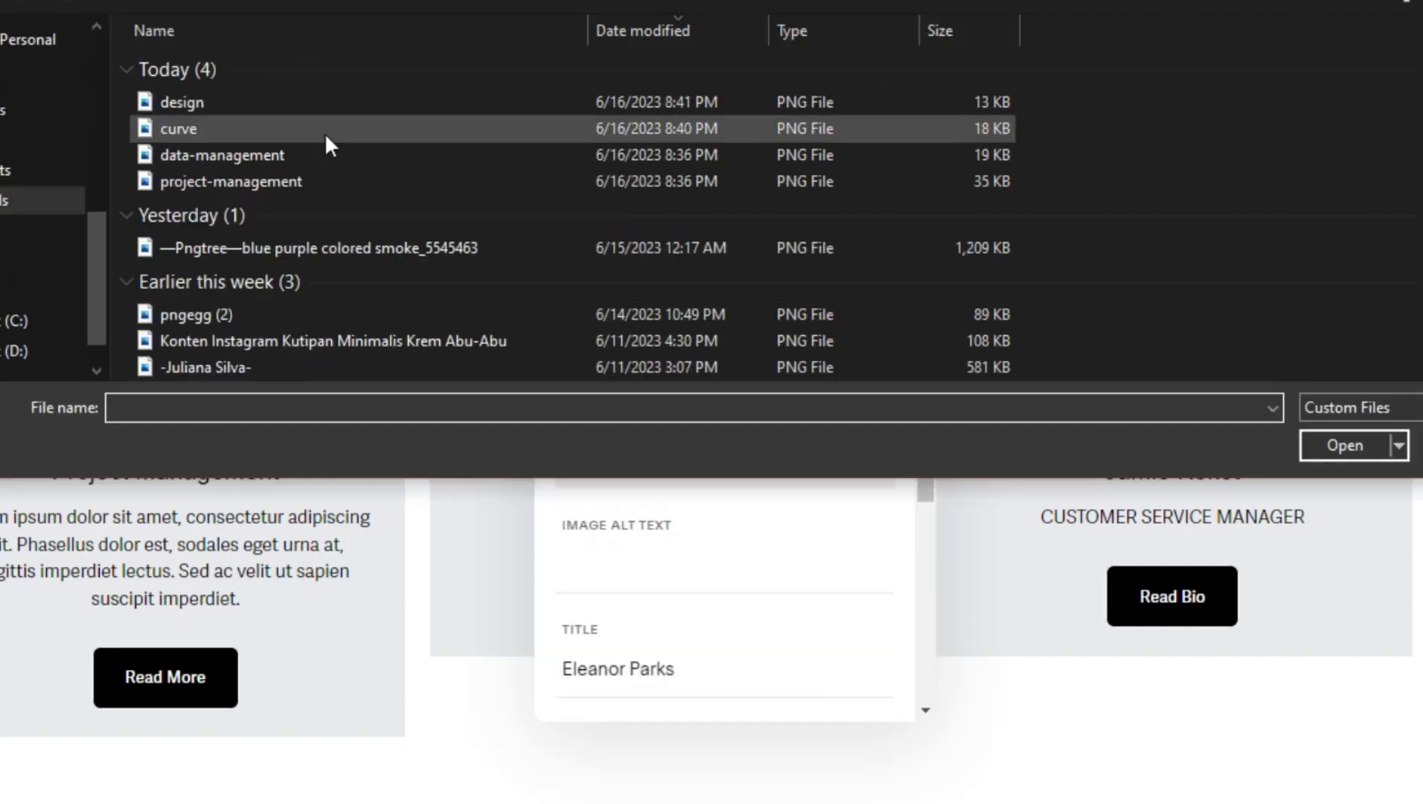
left_click(222, 154)
left_click(1344, 445)
triple_click(691, 667)
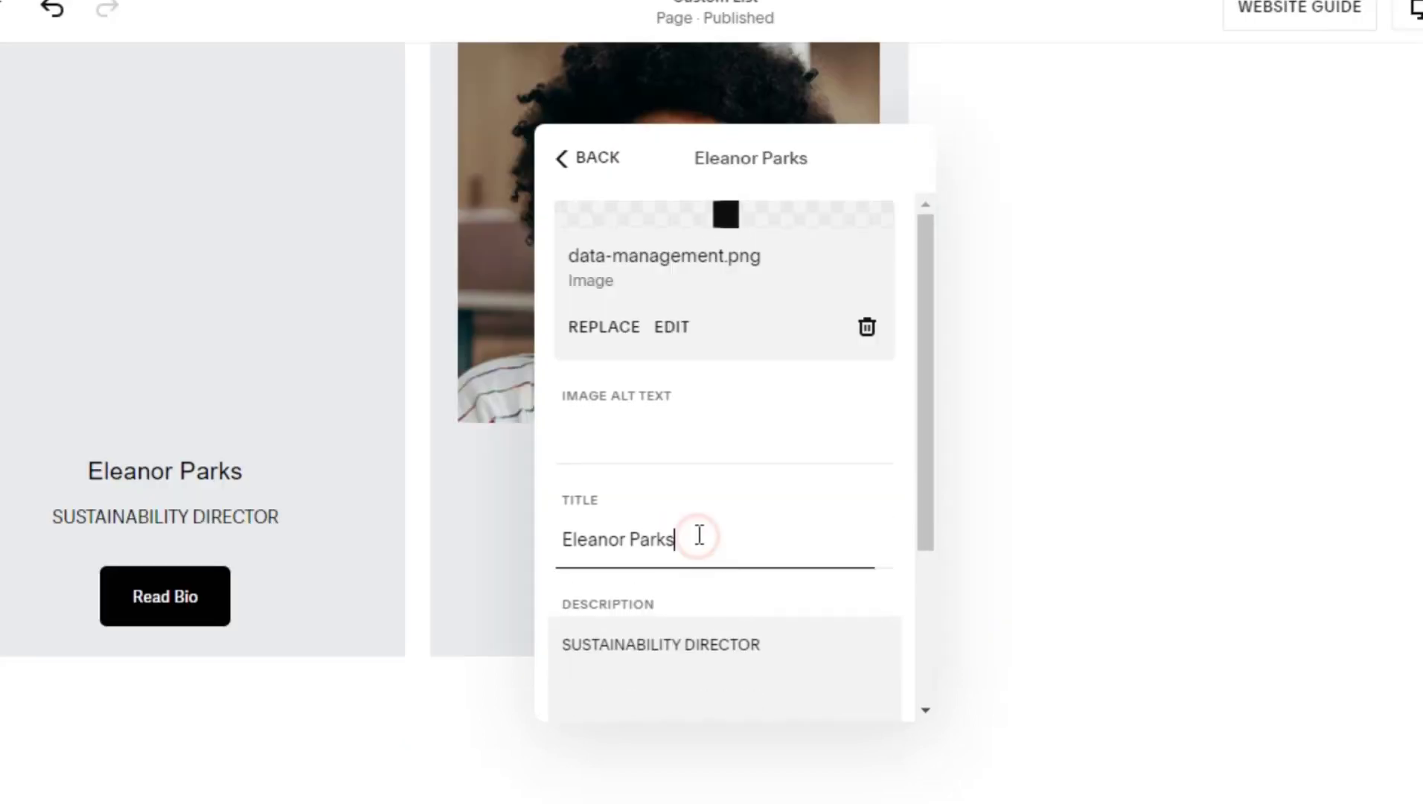
type("Data Management")
scroll(734, 477, "down", 3)
scroll(733, 477, "down", 2)
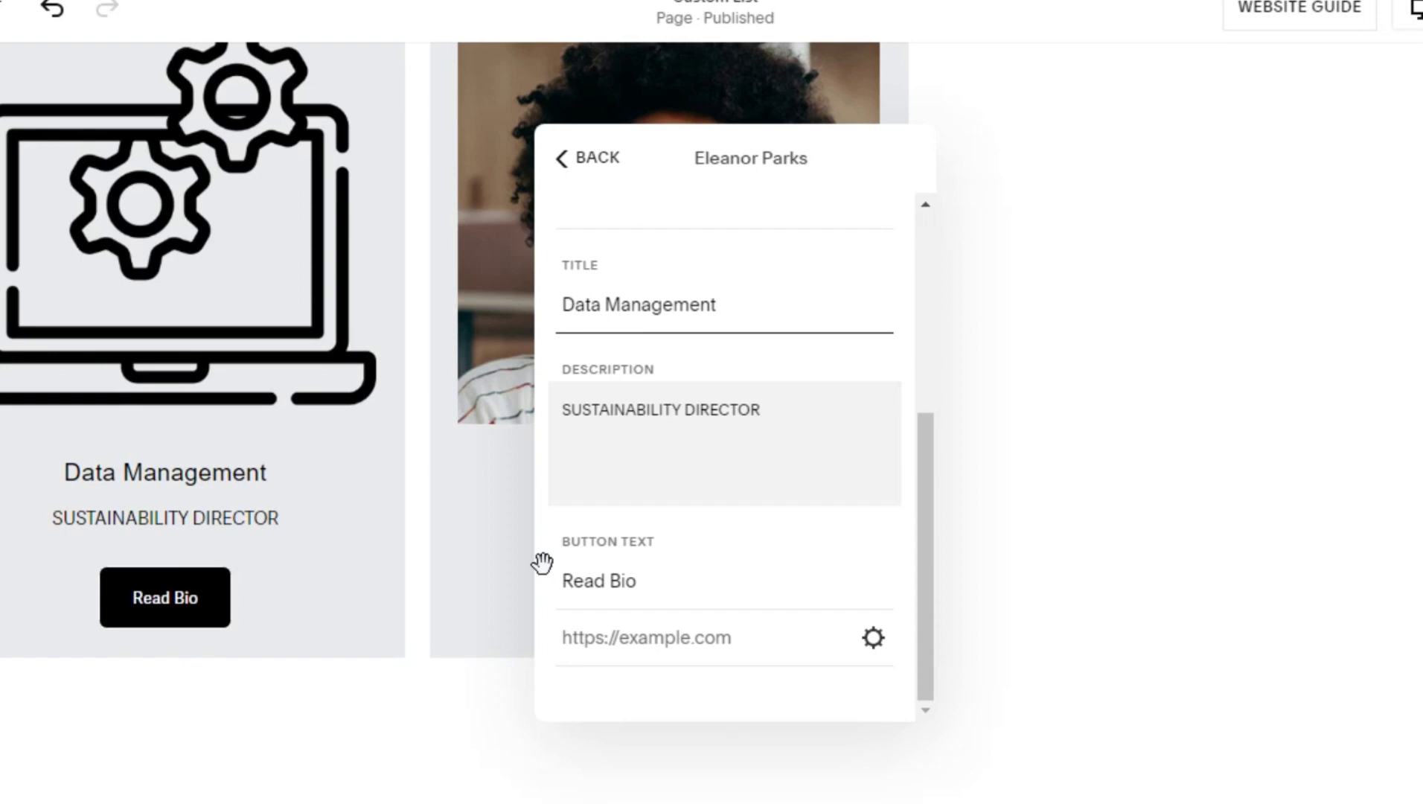
left_click_drag(761, 409, 556, 409)
type("Lorem ipsum dolor sit amet, consectetur adipiscing elit. Phasellus dolor est, sodales eget urna at, sagittis imperdiet lectus. Sed ac velit ut sapien suscipit imperdiet. Donec dictum placerat imperdiet. Nam varius tortor a vestibulum aliquam. Donec tempus tellus tellus, sed condimentum augue vehicula non. Ut commodo pulvinar augue, nec tincidunt elit posuere a.")
left_click_drag(666, 643, 799, 492)
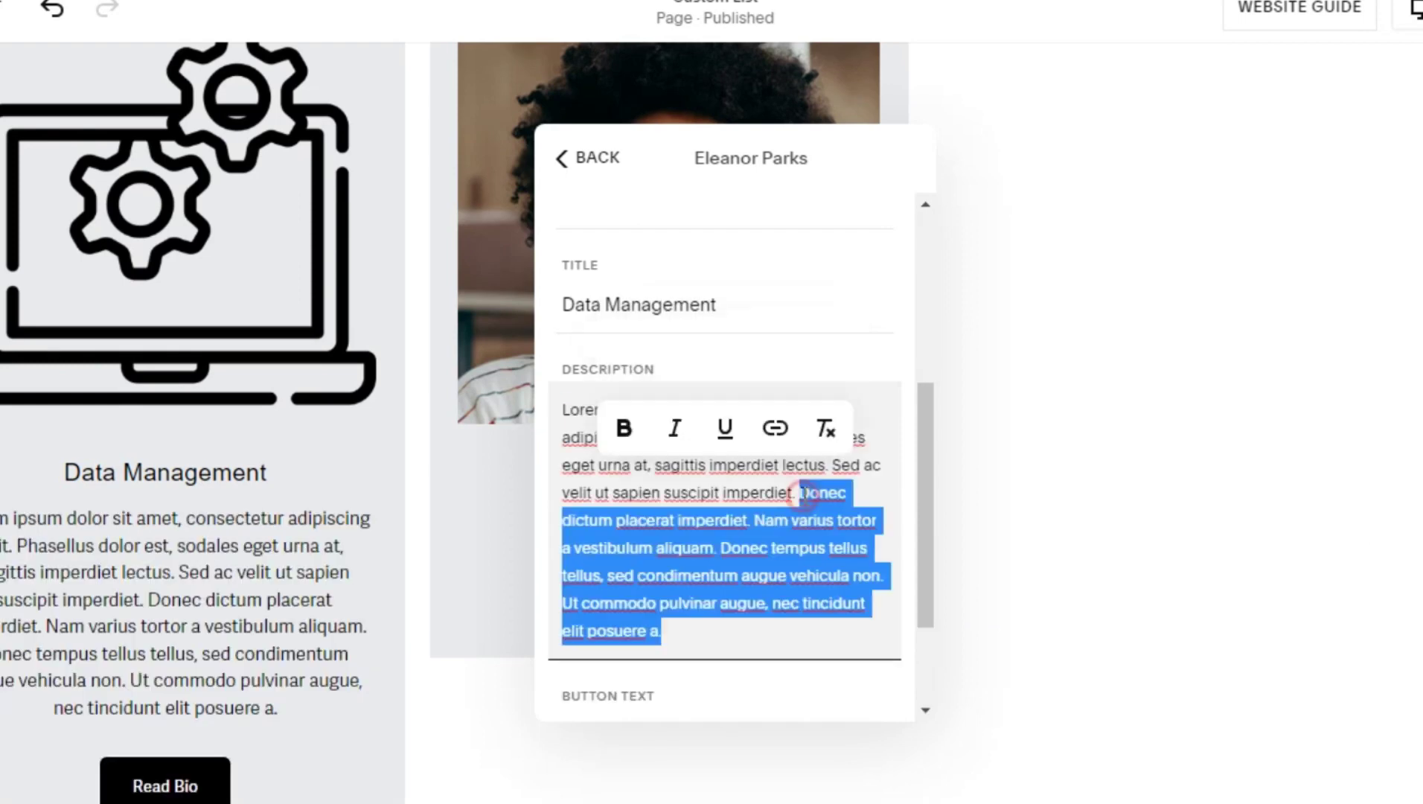
key("BackSpace")
double_click(622, 596)
type("More")
left_click(587, 158)
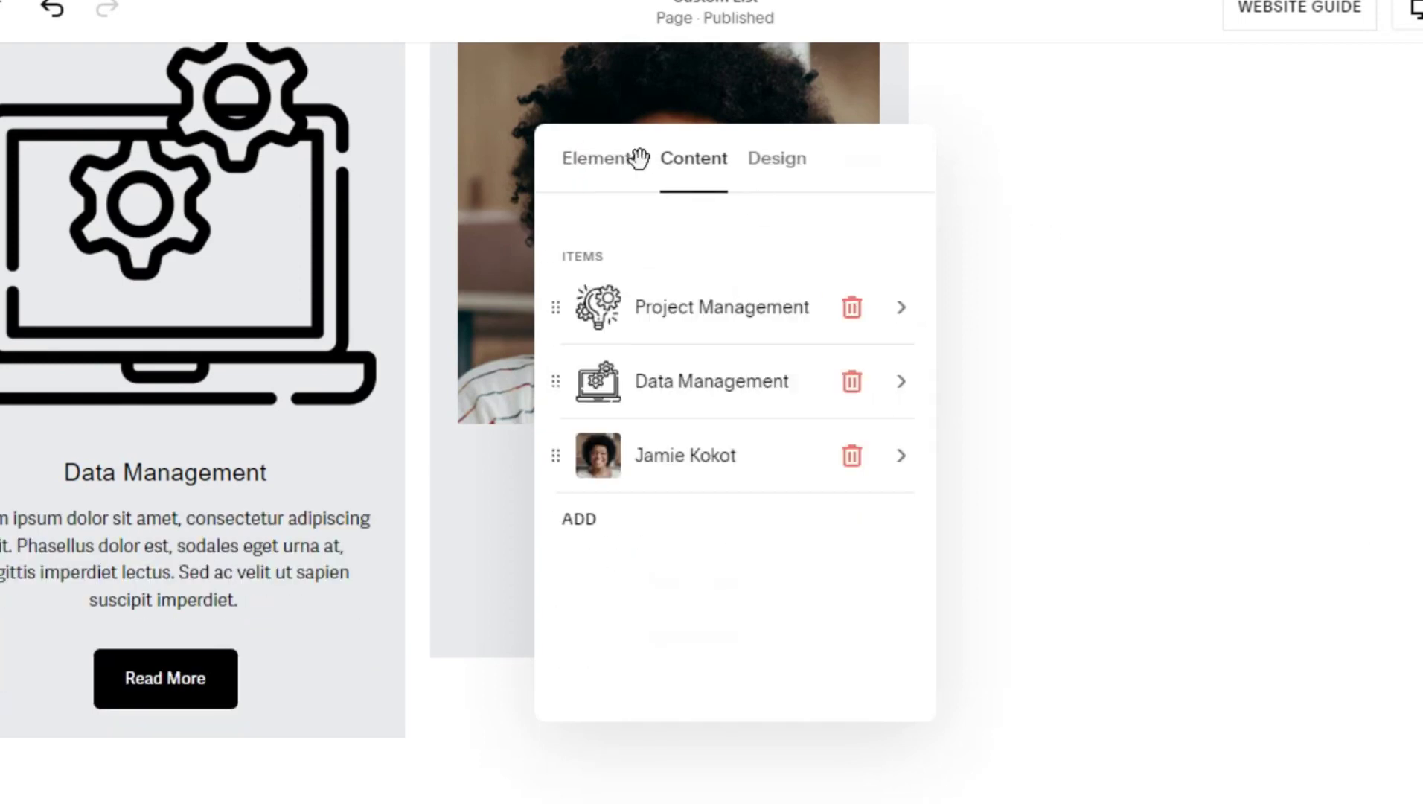
left_click(820, 455)
left_click(604, 456)
left_click(666, 516)
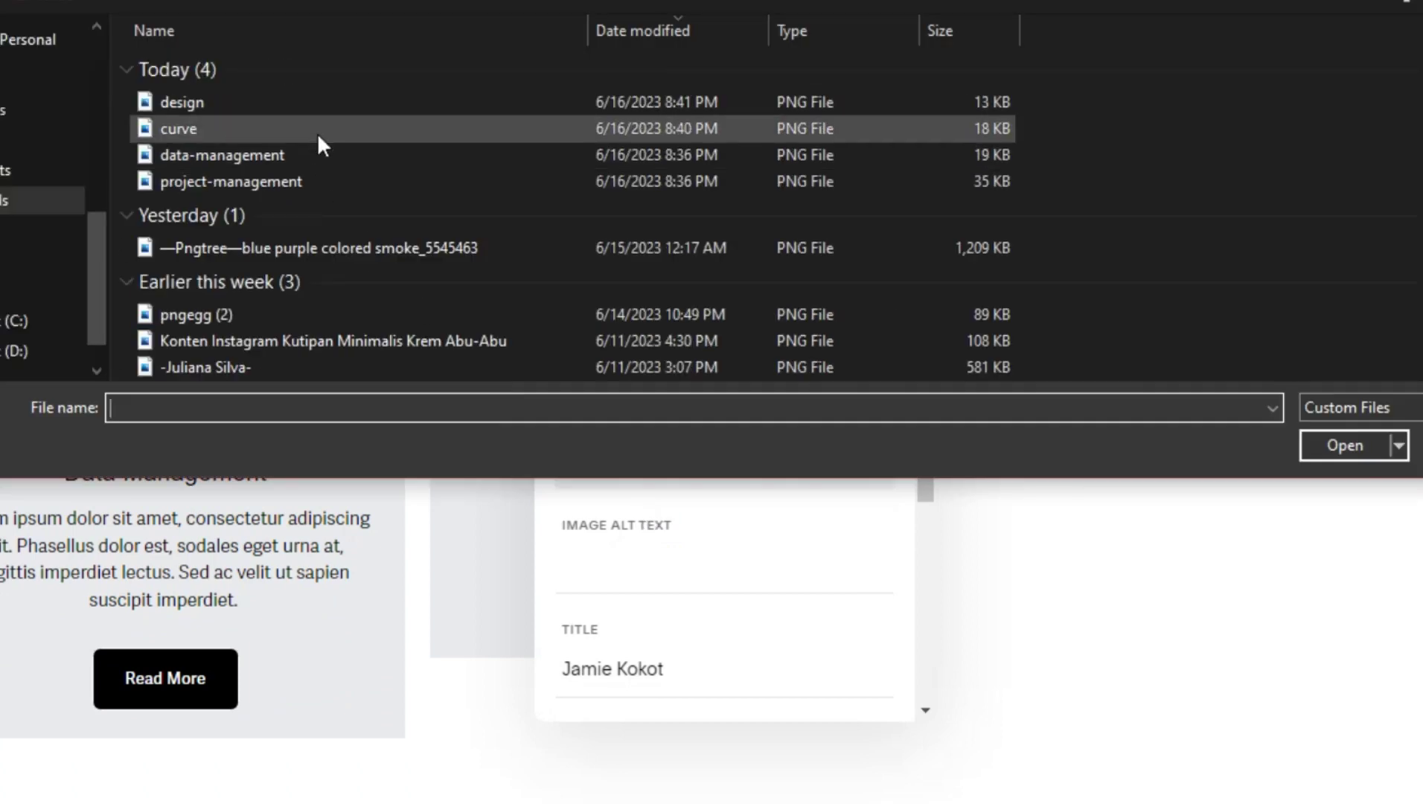
double_click(317, 132)
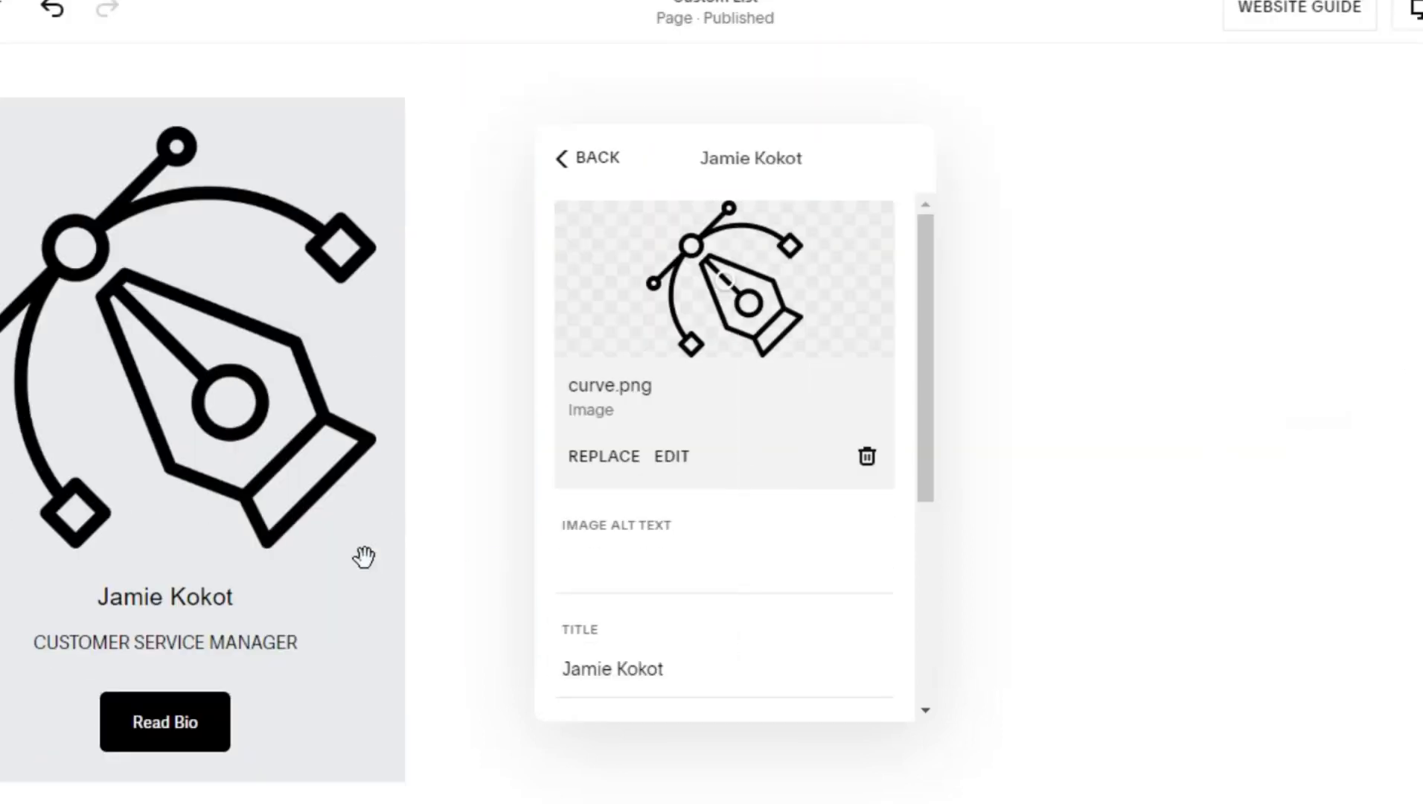
double_click(612, 543)
type("Graphic Design")
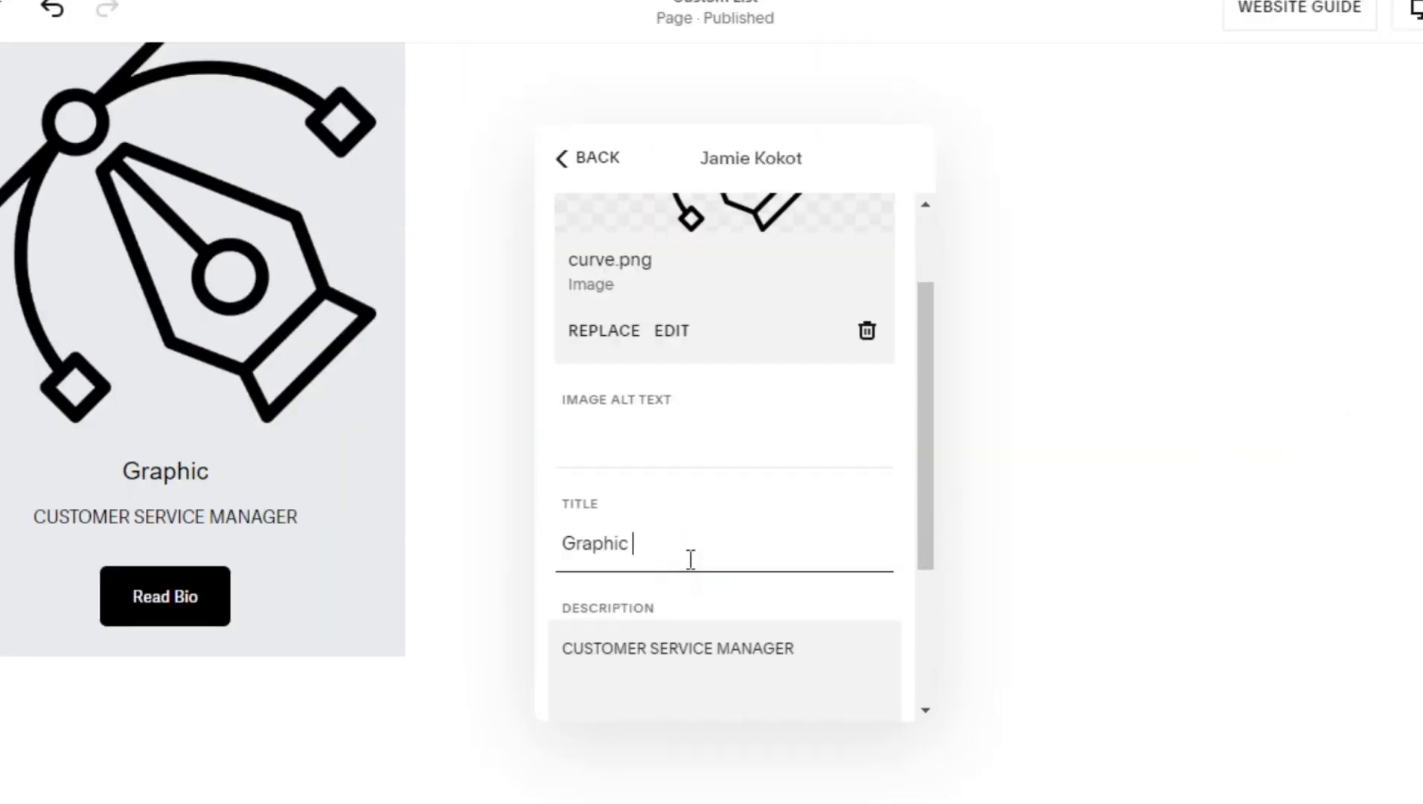
scroll(818, 462, "down", 3)
triple_click(678, 409)
type("Lorem ipsum dolor sit amet, consectetur adipiscing elit. Phasellus dolor est, sodales eget urna at, sagittis imperdiet lectus. Sed ac velit ut sapien suscipit imperdiet. Donec dictum placerat imperdiet. Nam varius tortor a vestibulum aliquam. Donec tempus tellus tellus, sed condimentum augue vehicula non. Ut commodo pulvinar augue, nec tincidunt elit posuere a.")
double_click(621, 595)
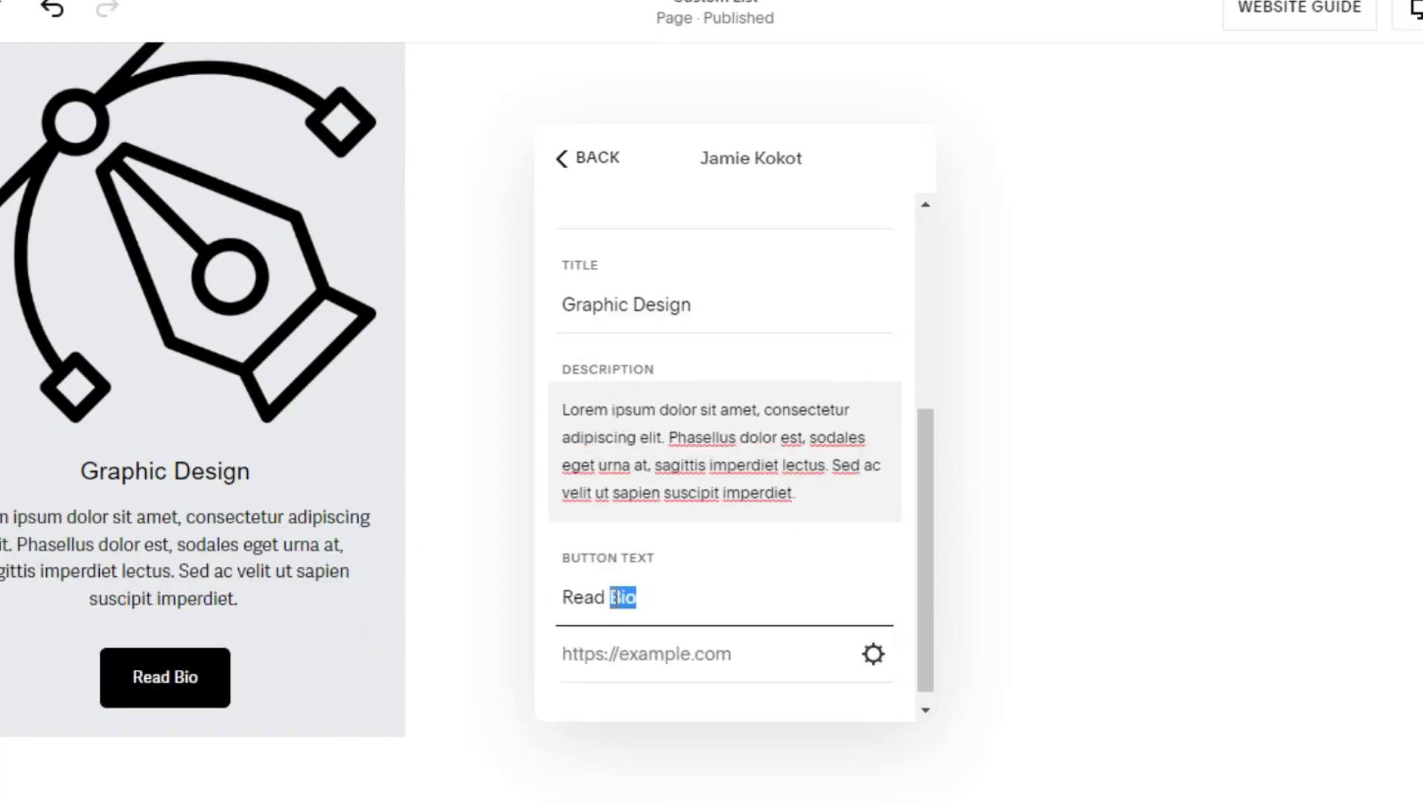
type("re")
left_click(589, 158)
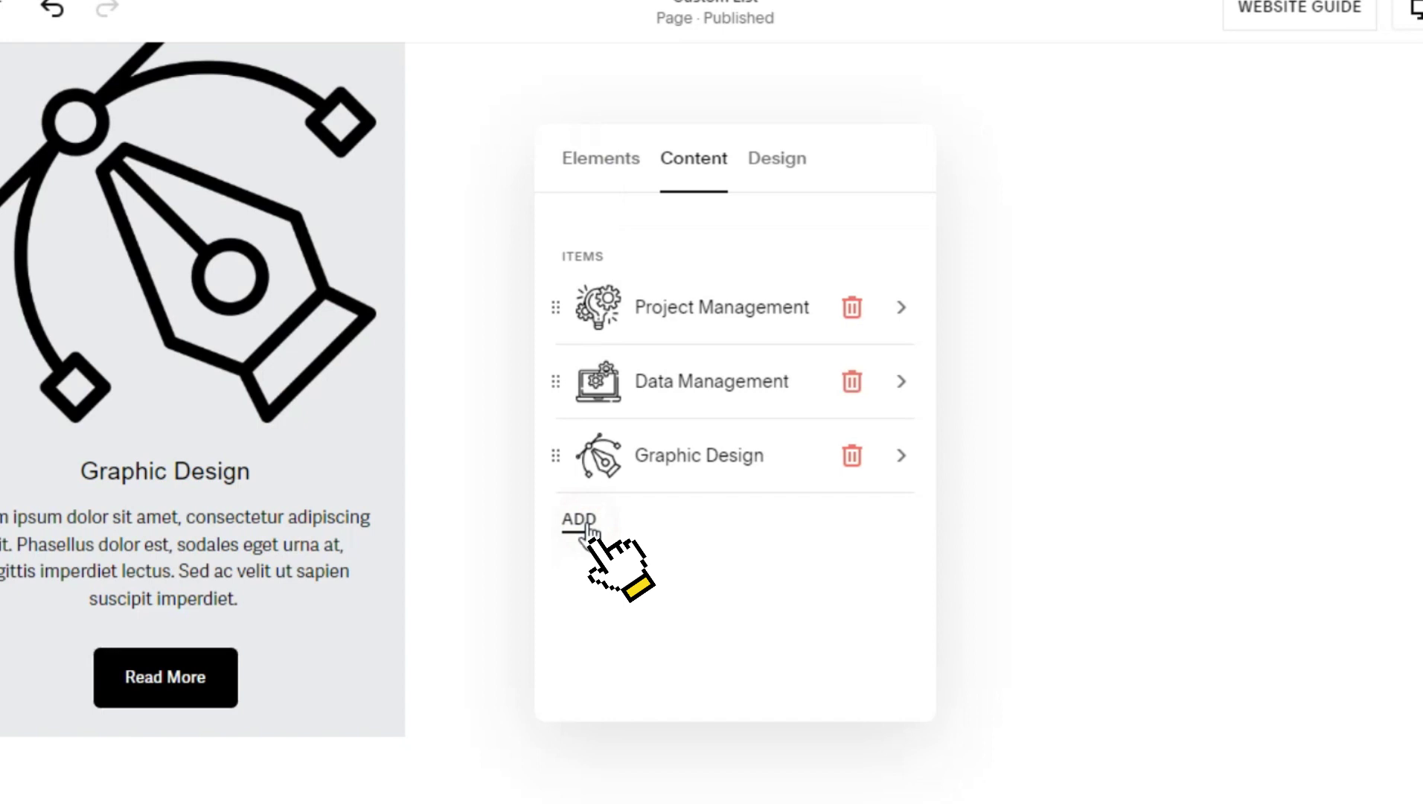
Add a new list item and upload design.png as its image
left_click(579, 520)
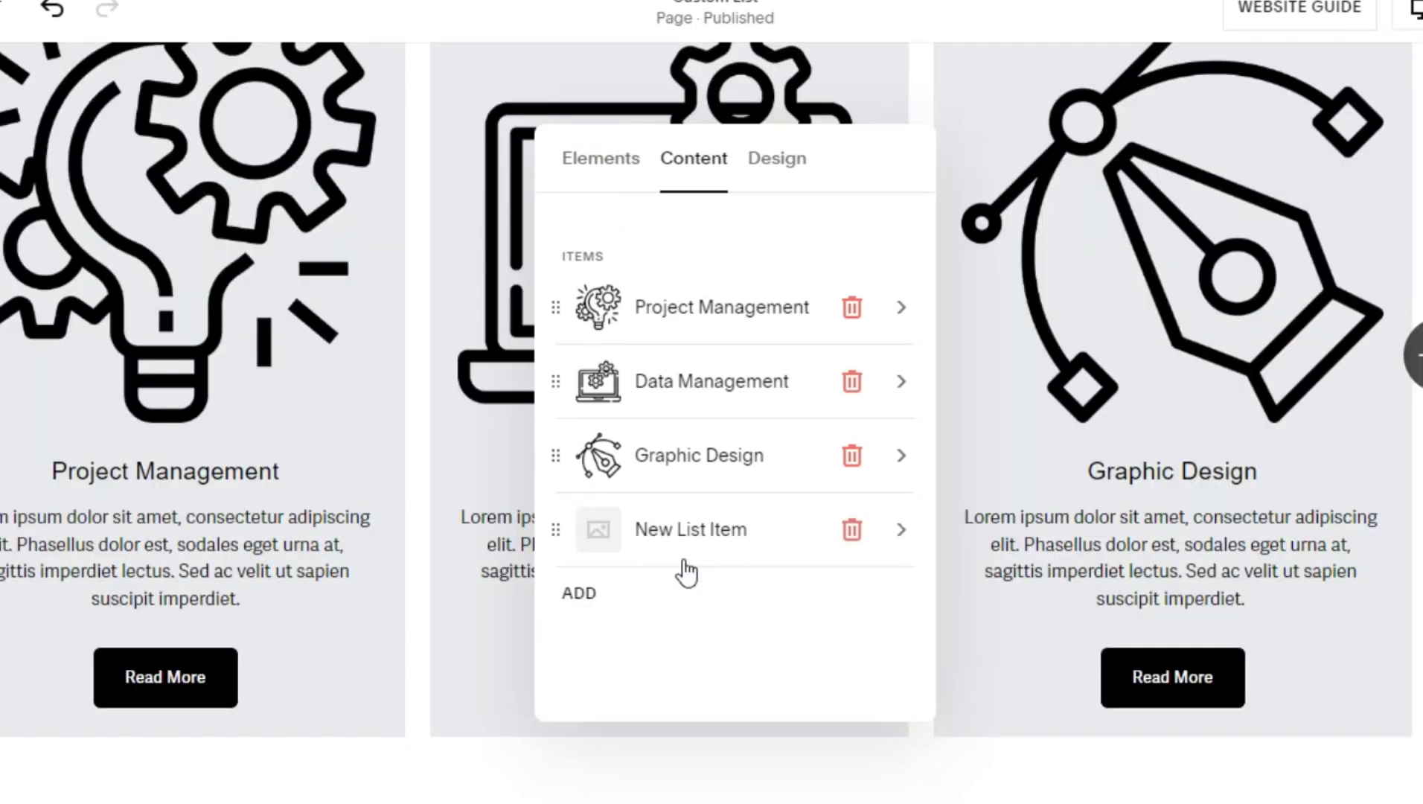
left_click(900, 528)
left_click(729, 255)
left_click(680, 323)
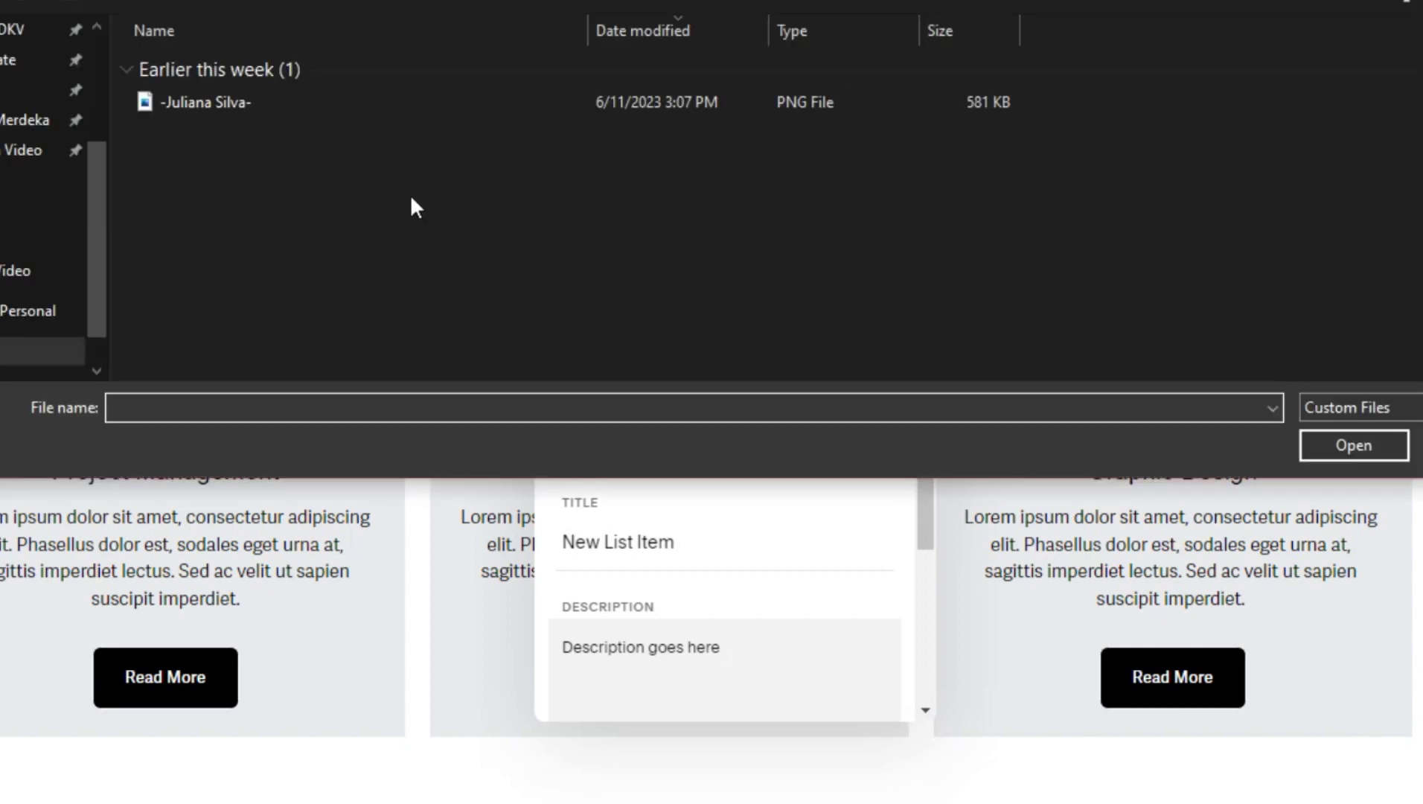
scroll(410, 195, "up", 3)
left_click(178, 99)
left_click(1354, 445)
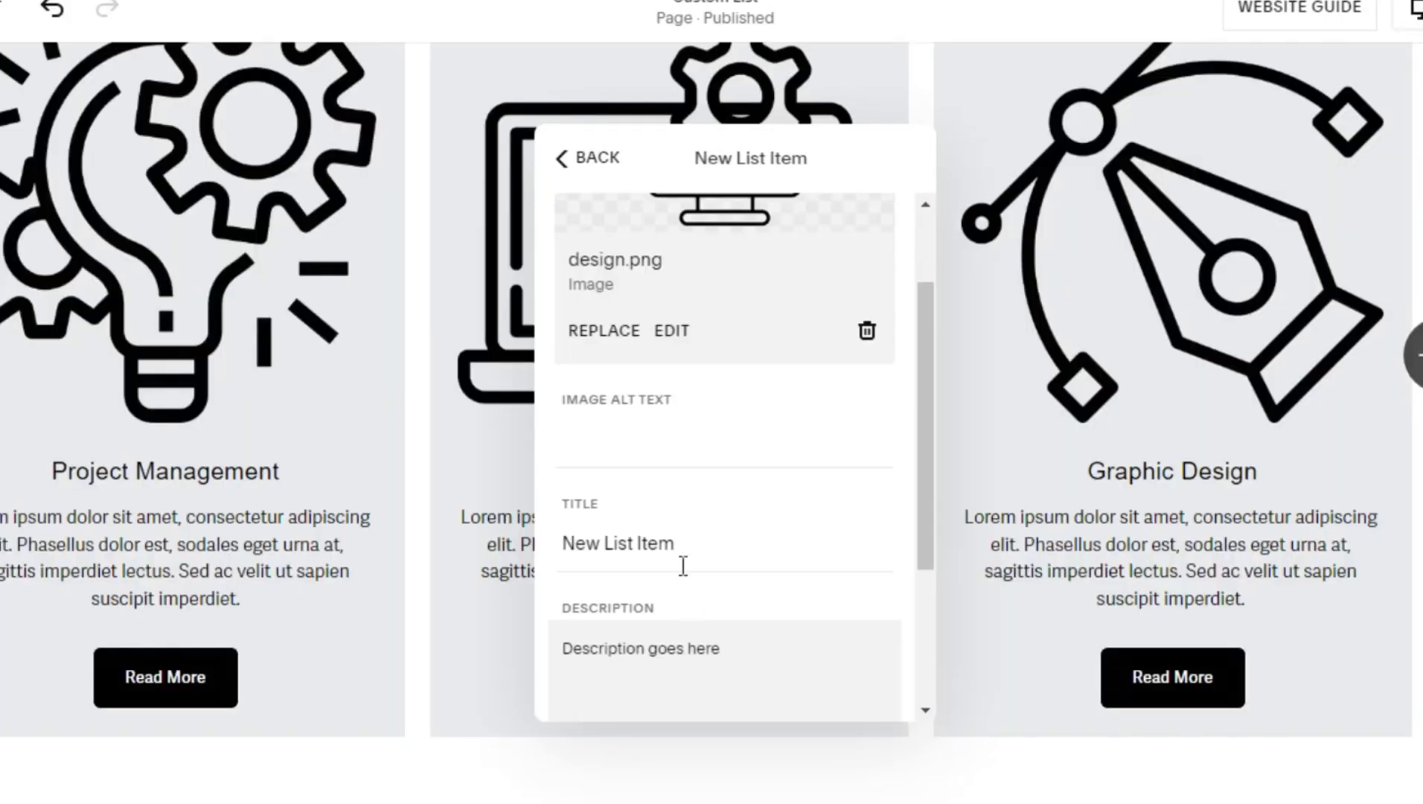
Title the new card UI/UX Design, paste lorem ipsum text, and set its button to Read More
double_click(618, 538)
type("UI/U")
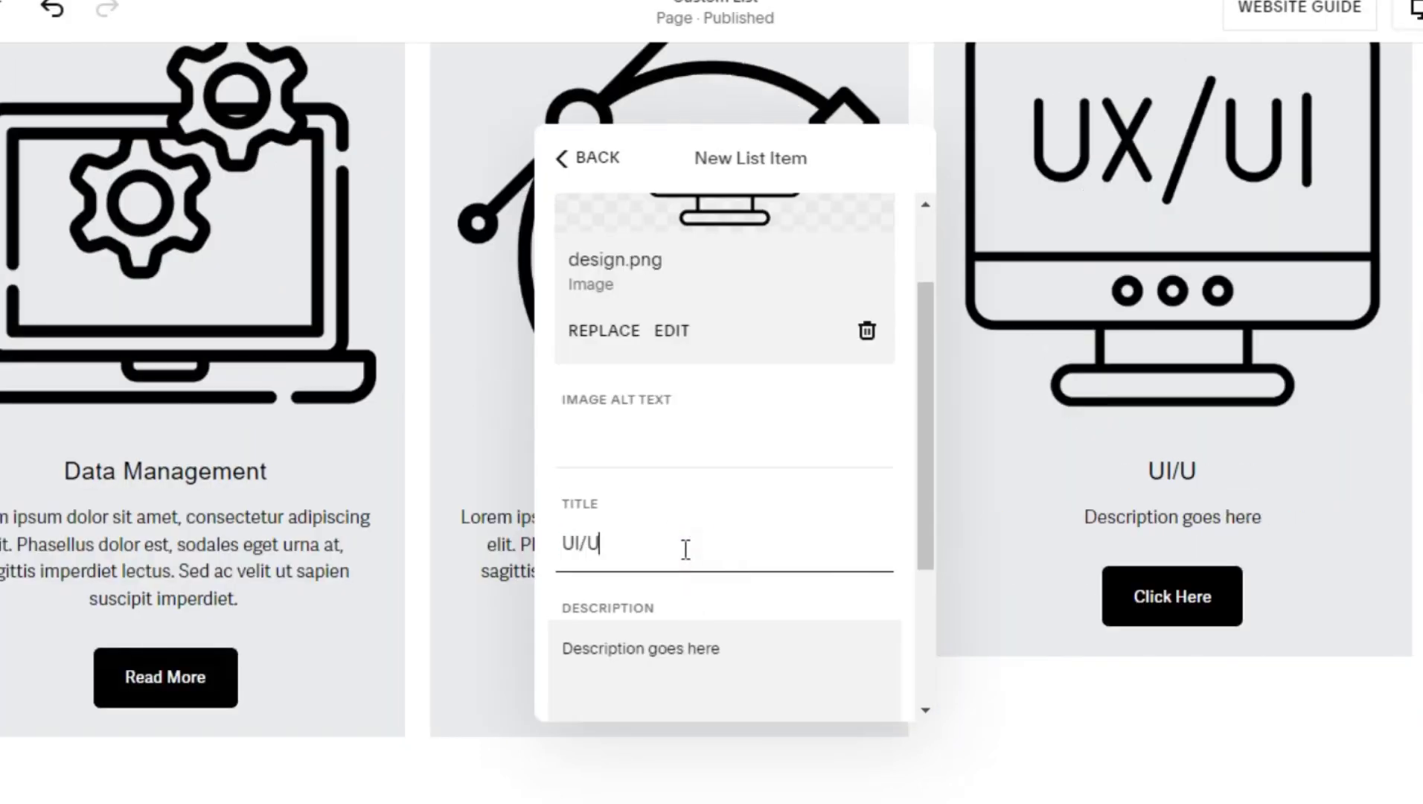
type("X Design")
scroll(709, 481, "down", 3)
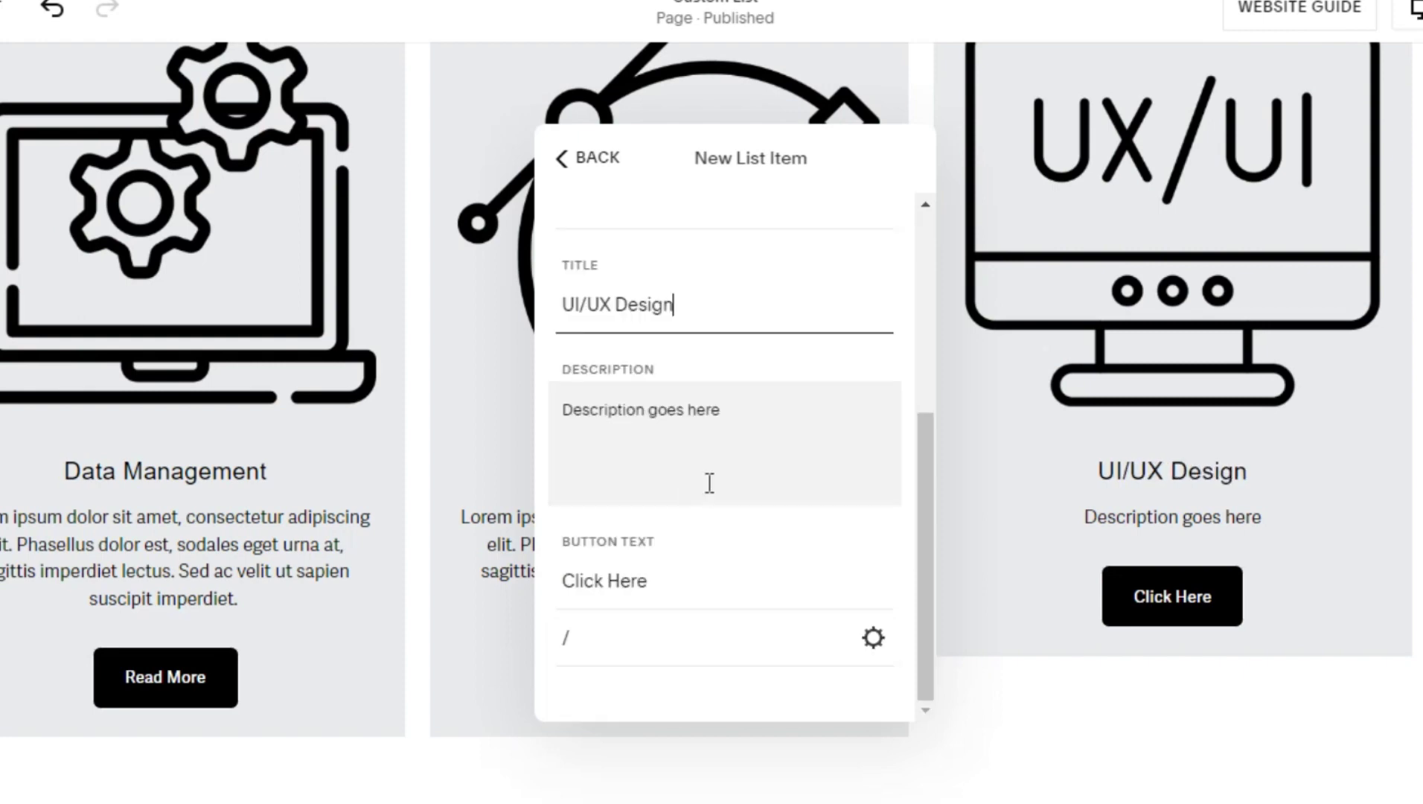
double_click(640, 410)
type("Lorem ipsum dolor sit amet, consectetur adipiscing elit. Phasellus dolor est, sodales eget urna at, sagittis imperdiet lectus. Sed ac velit ut sapien suscipit imperdiet. Donec dictum placerat imperdiet. Nam varius tortor a vestibulum aliquam. Donec tempus tellus tellus, sed condimentum augue vehicula non. Ut commodo pulvinar augue, nec tincidunt elit posuere a.")
left_click(678, 227)
double_click(603, 598)
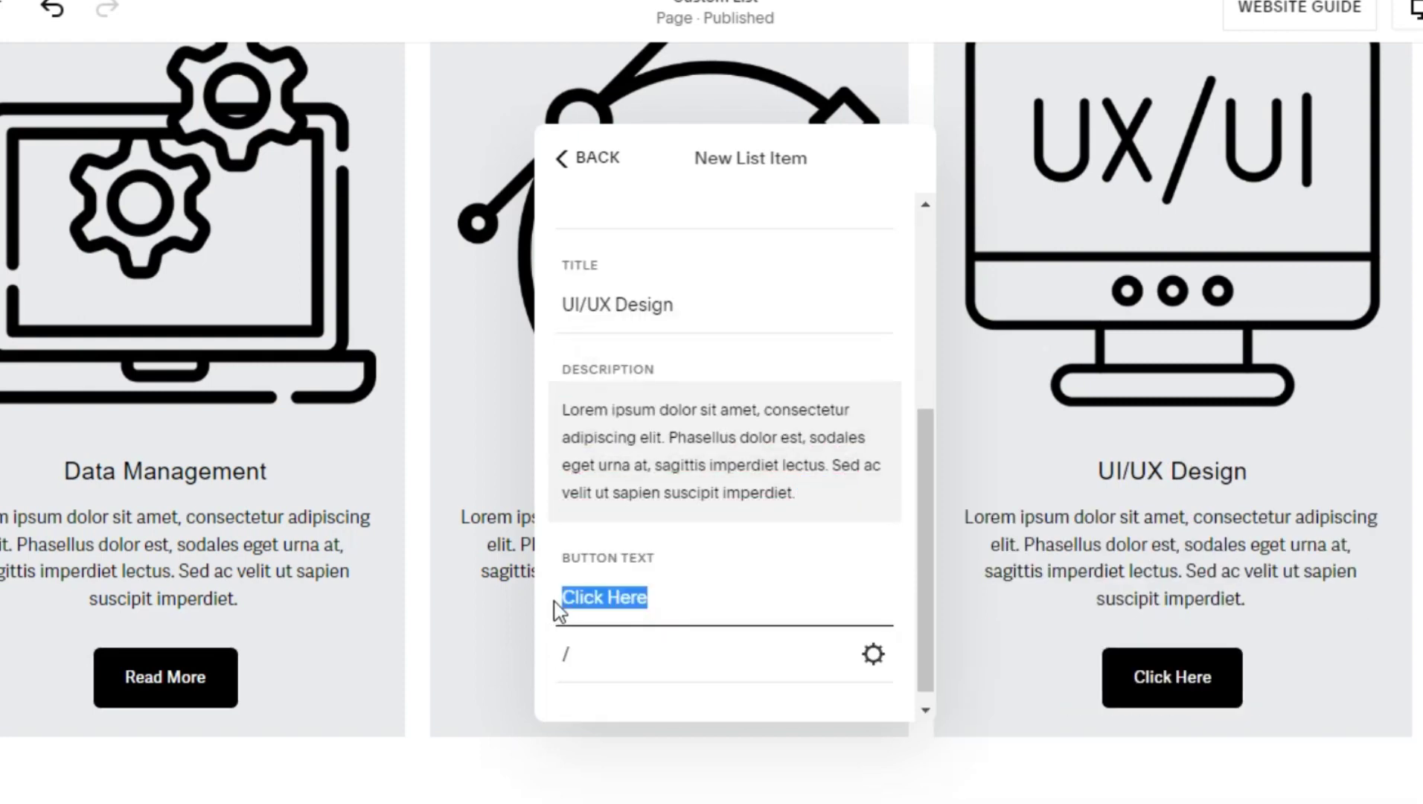
type("Read More")
left_click(596, 160)
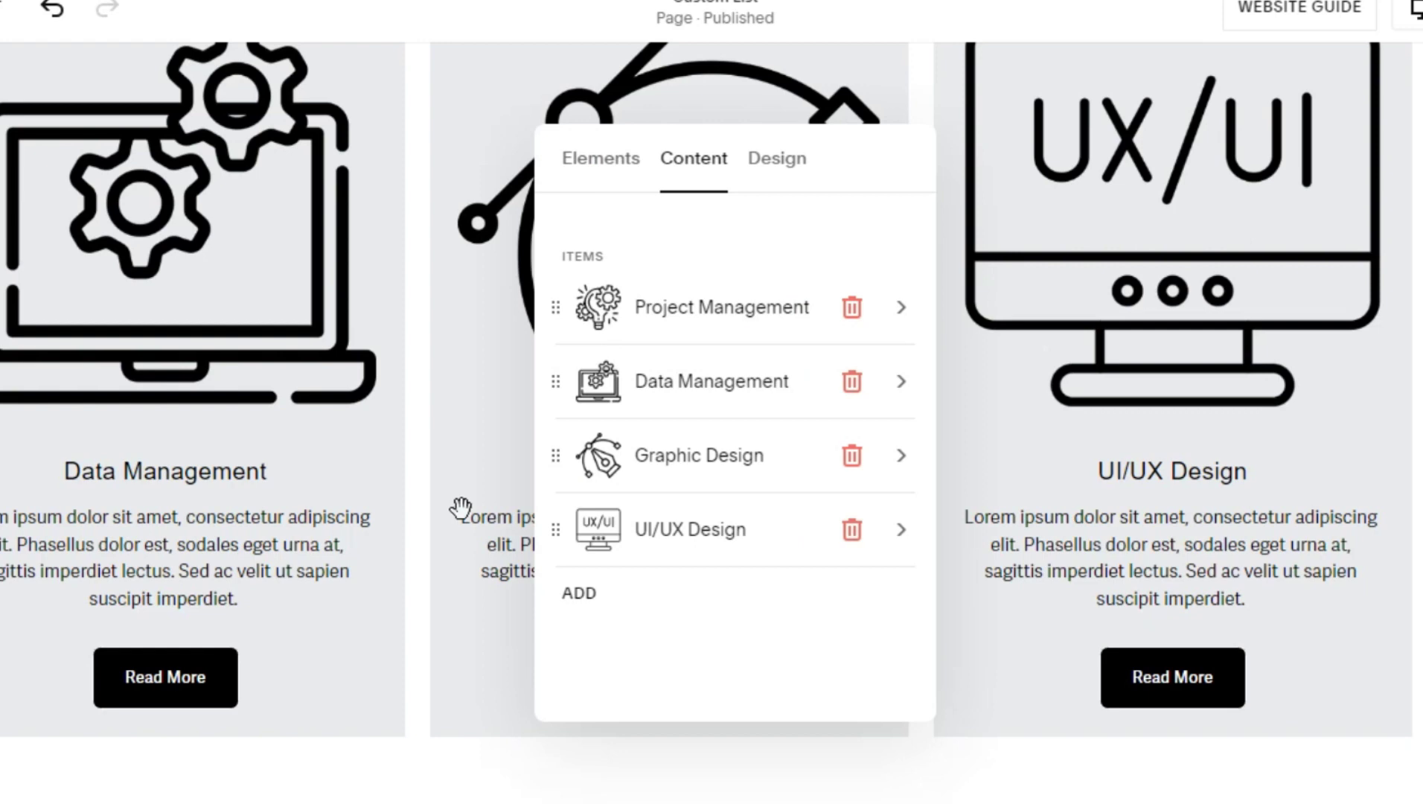
In the list's content settings, turn on the section button and keep card body text shown
left_click(459, 786)
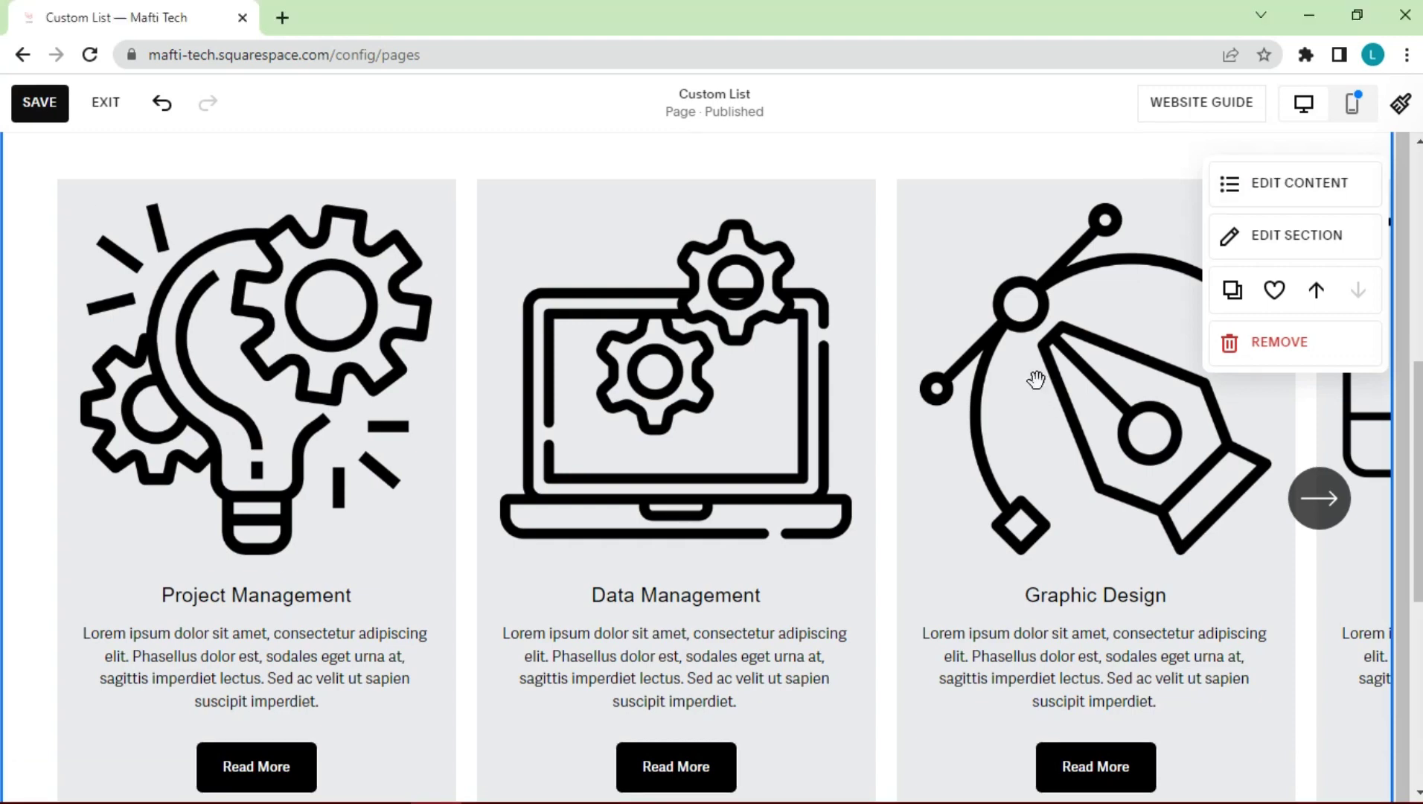
scroll(968, 422, "up", 2)
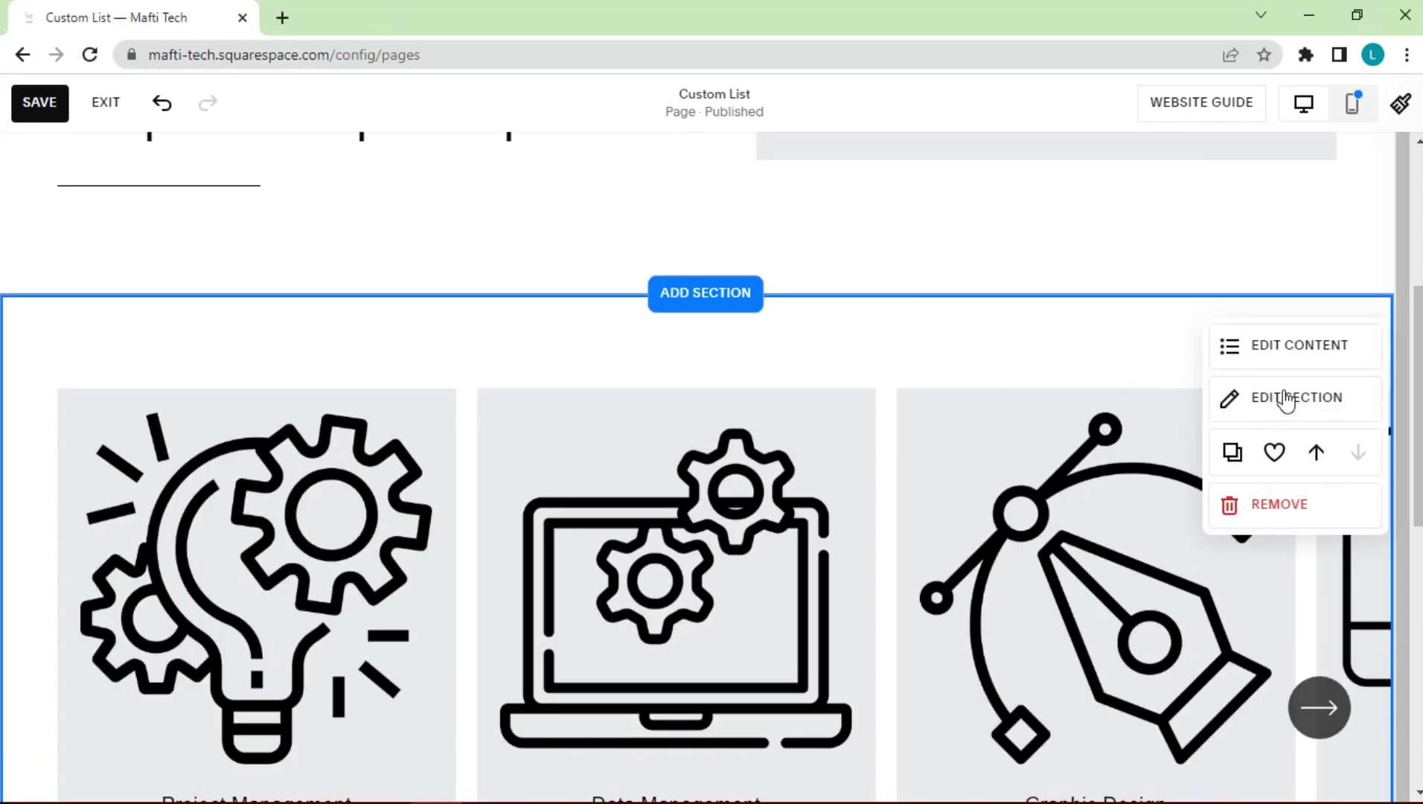
left_click(1292, 353)
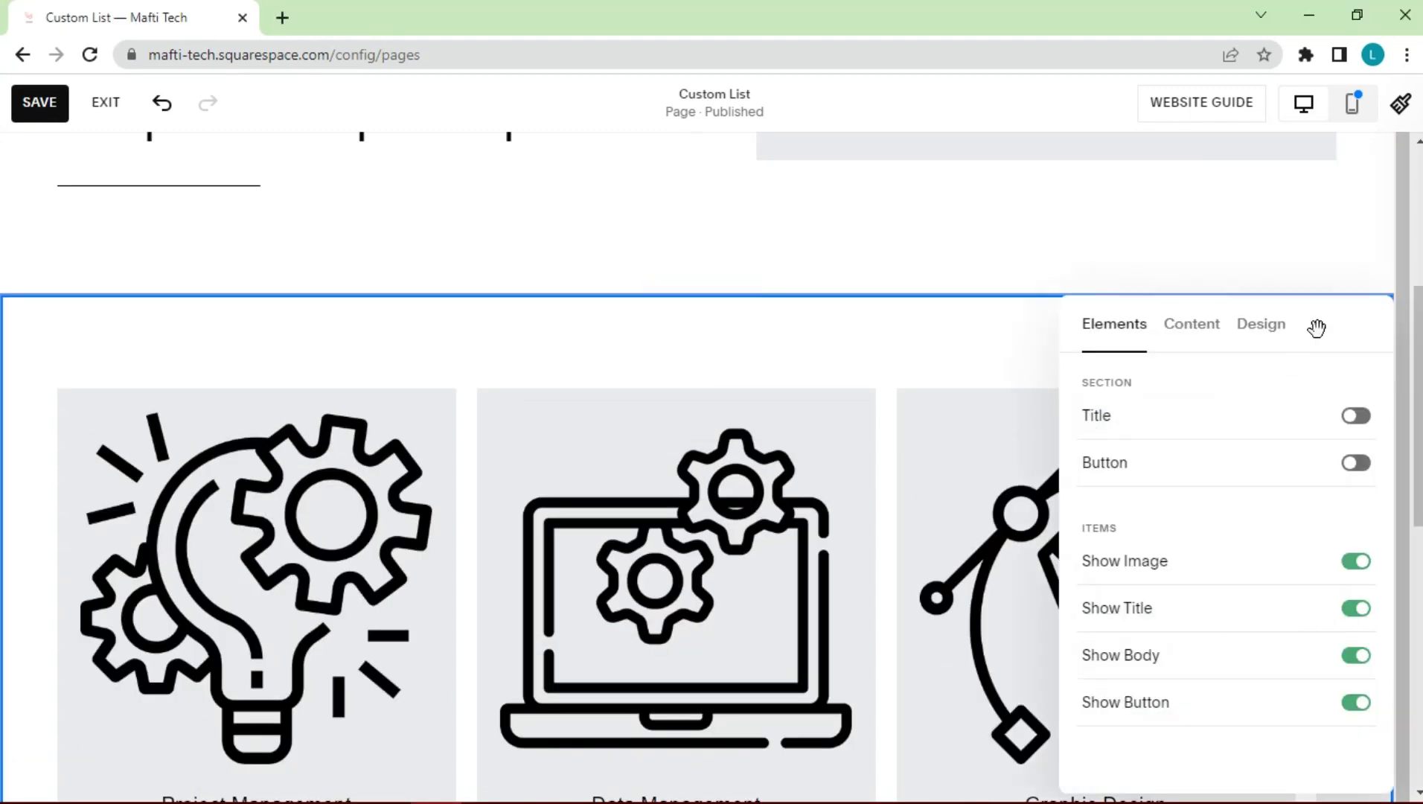
left_click_drag(1319, 328, 836, 350)
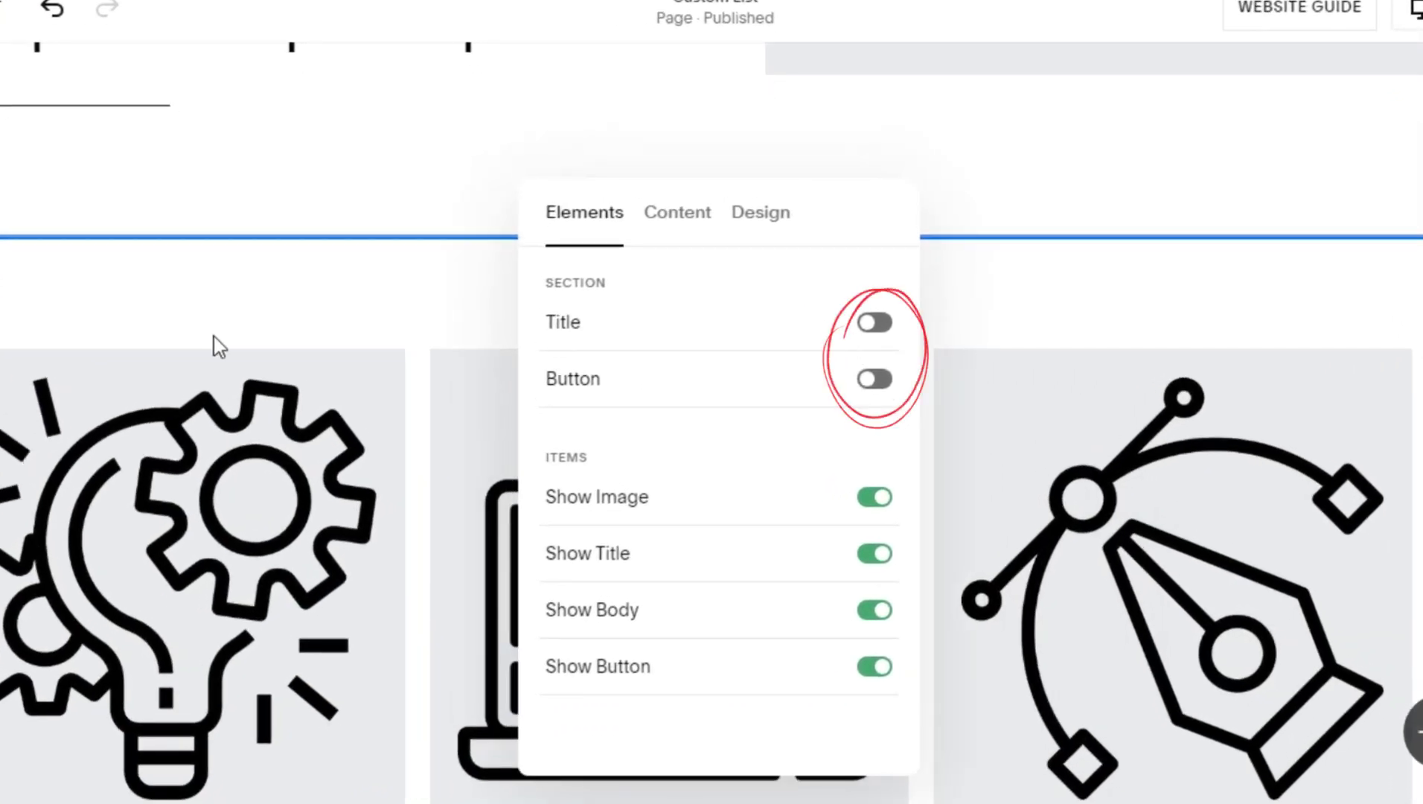
scroll(311, 370, "down", 3)
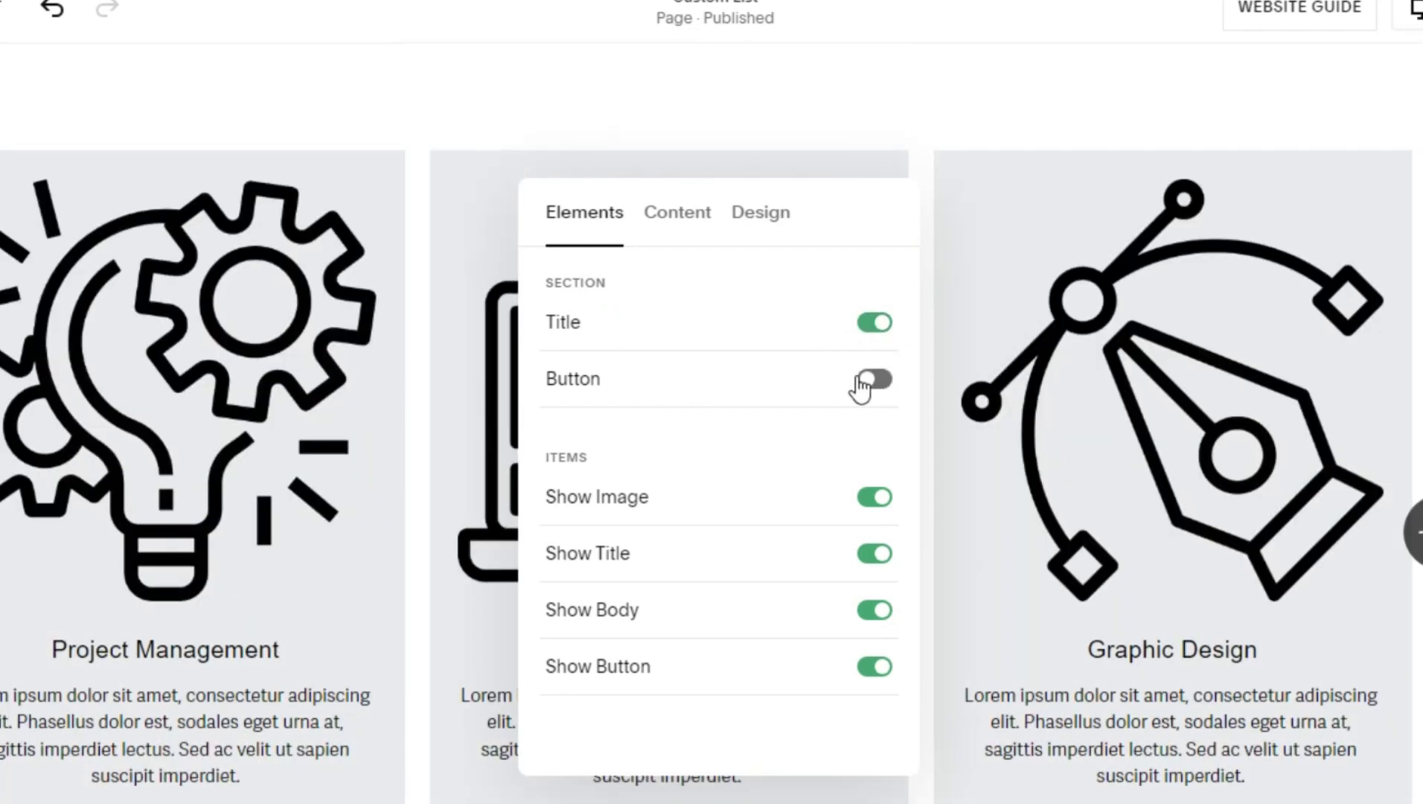
left_click(873, 380)
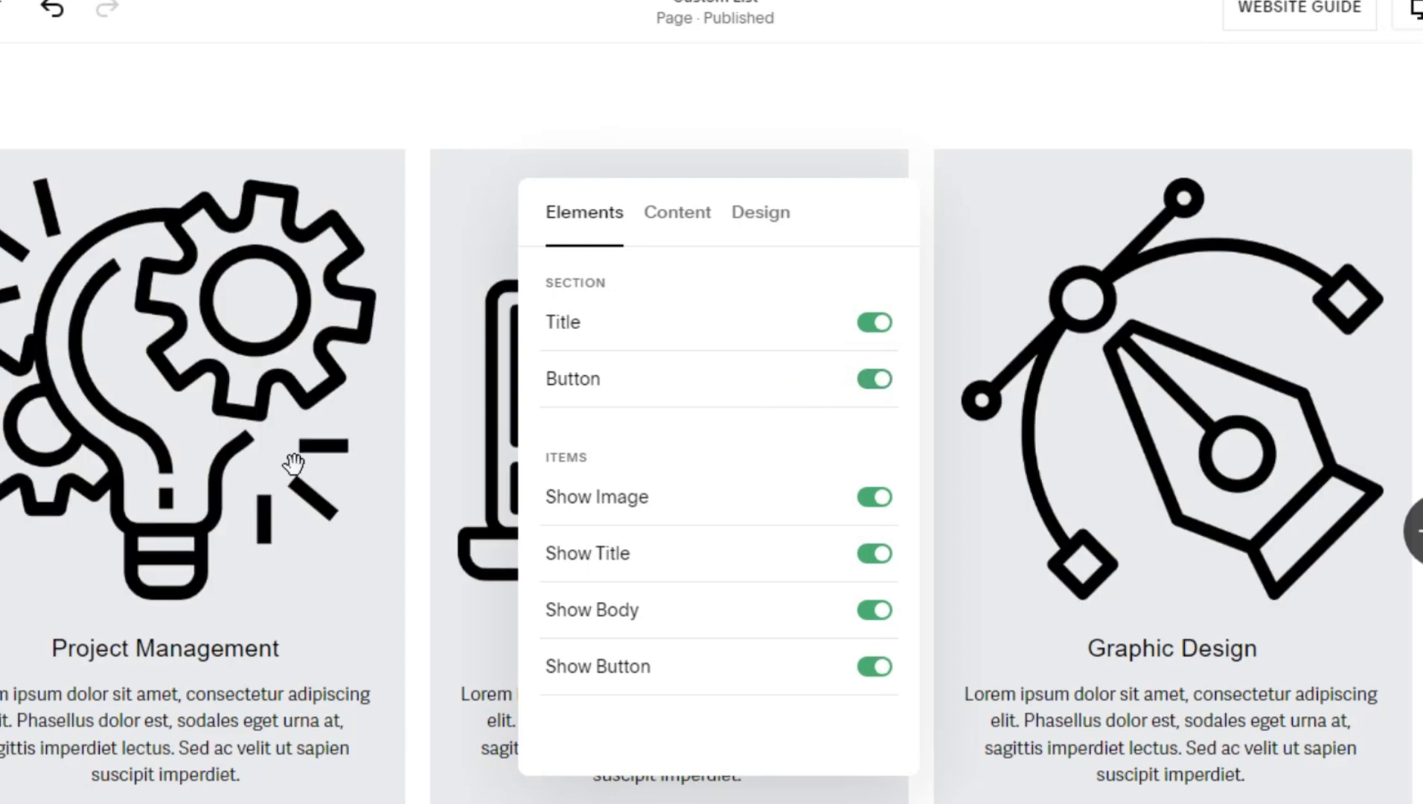
scroll(298, 464, "down", 2)
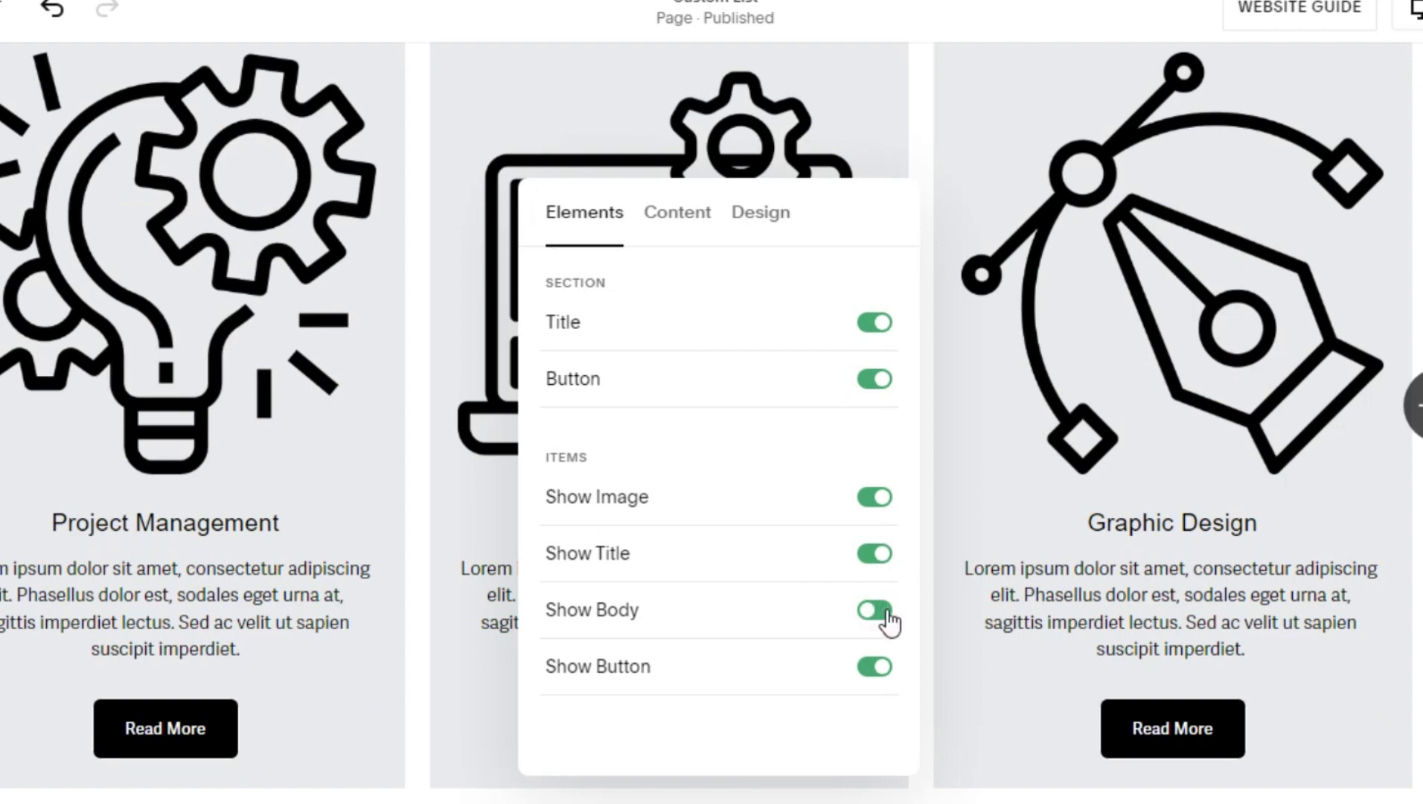
left_click(878, 612)
left_click(873, 609)
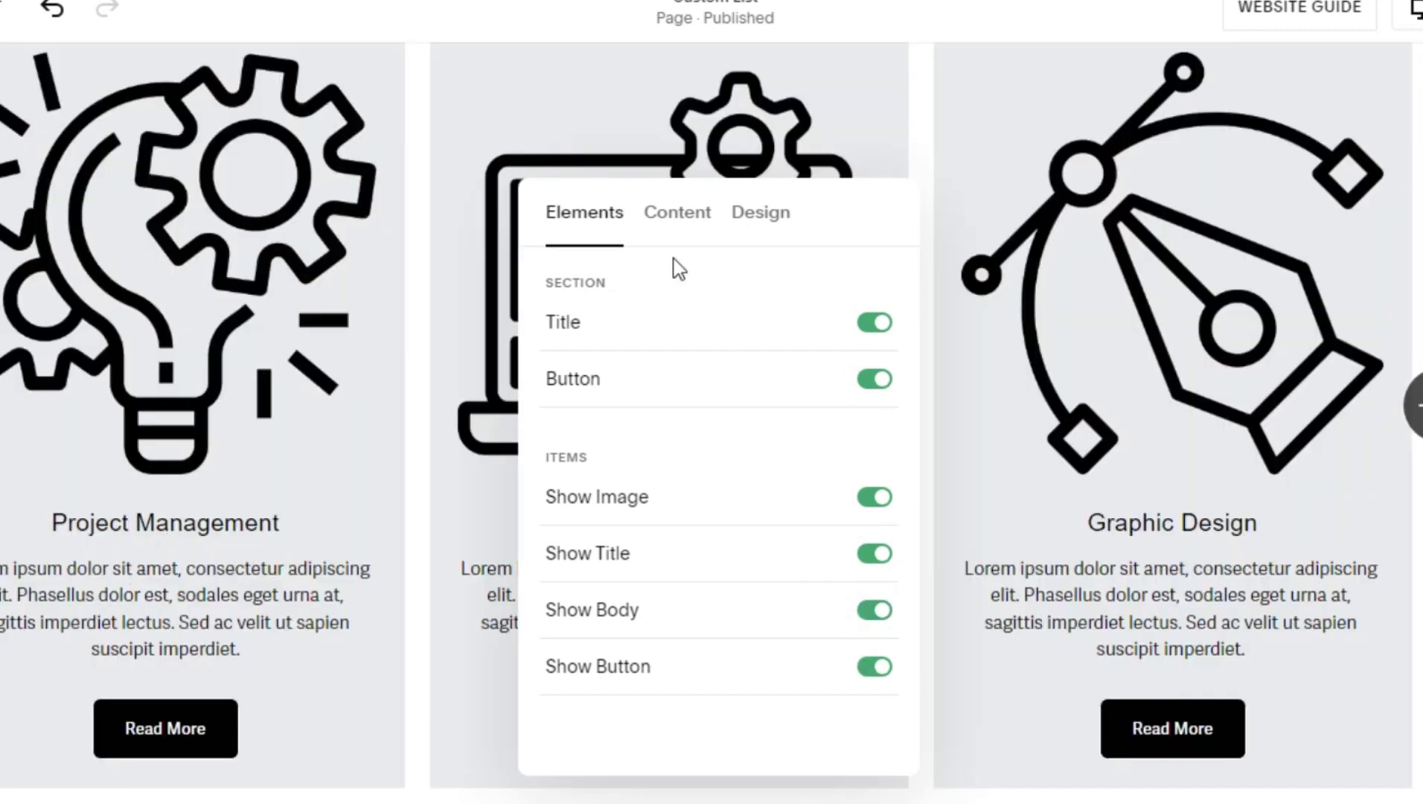
left_click(677, 213)
Set the carousel's Max Columns to 4 in the design settings
left_click(760, 212)
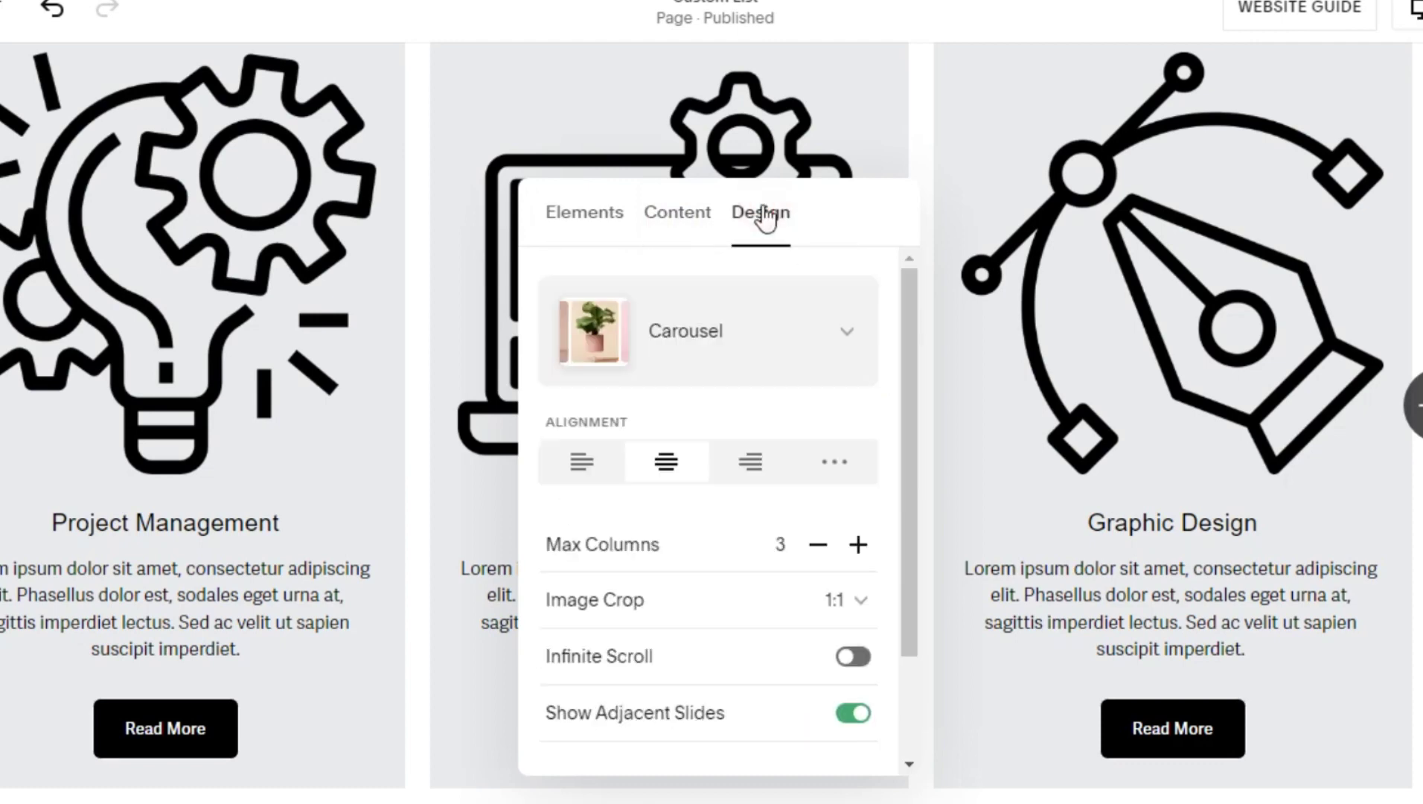
left_click_drag(820, 140, 820, 119)
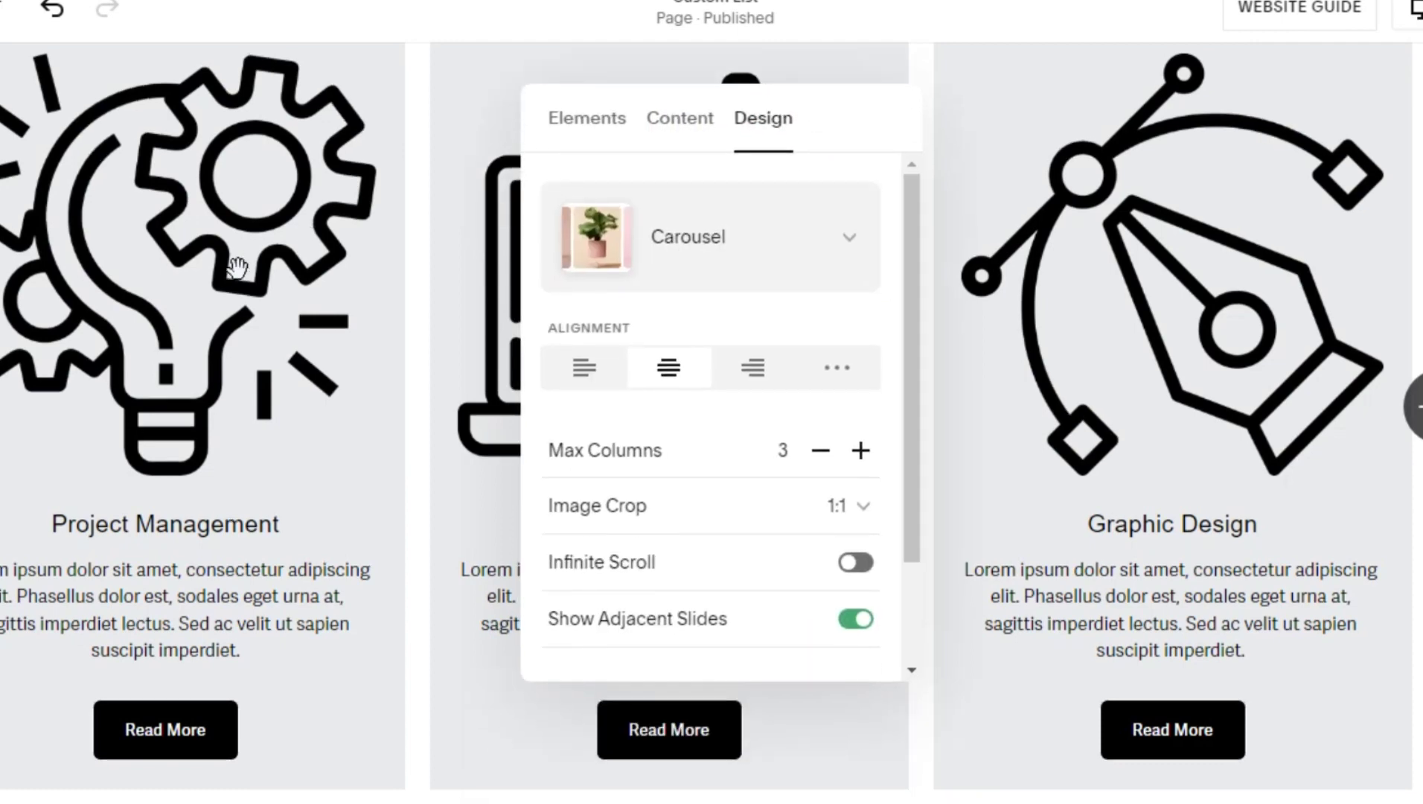
scroll(236, 266, "up", 3)
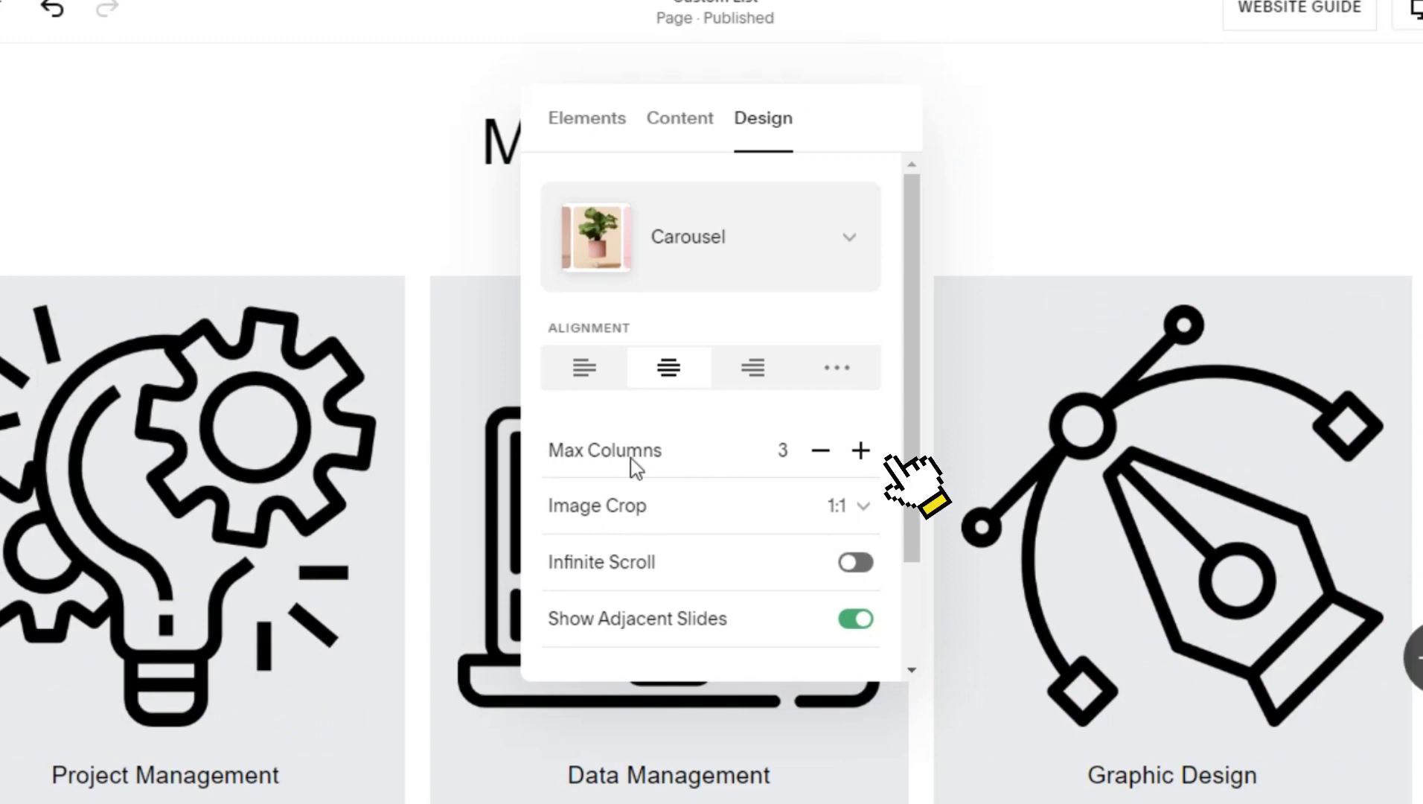
left_click(860, 450)
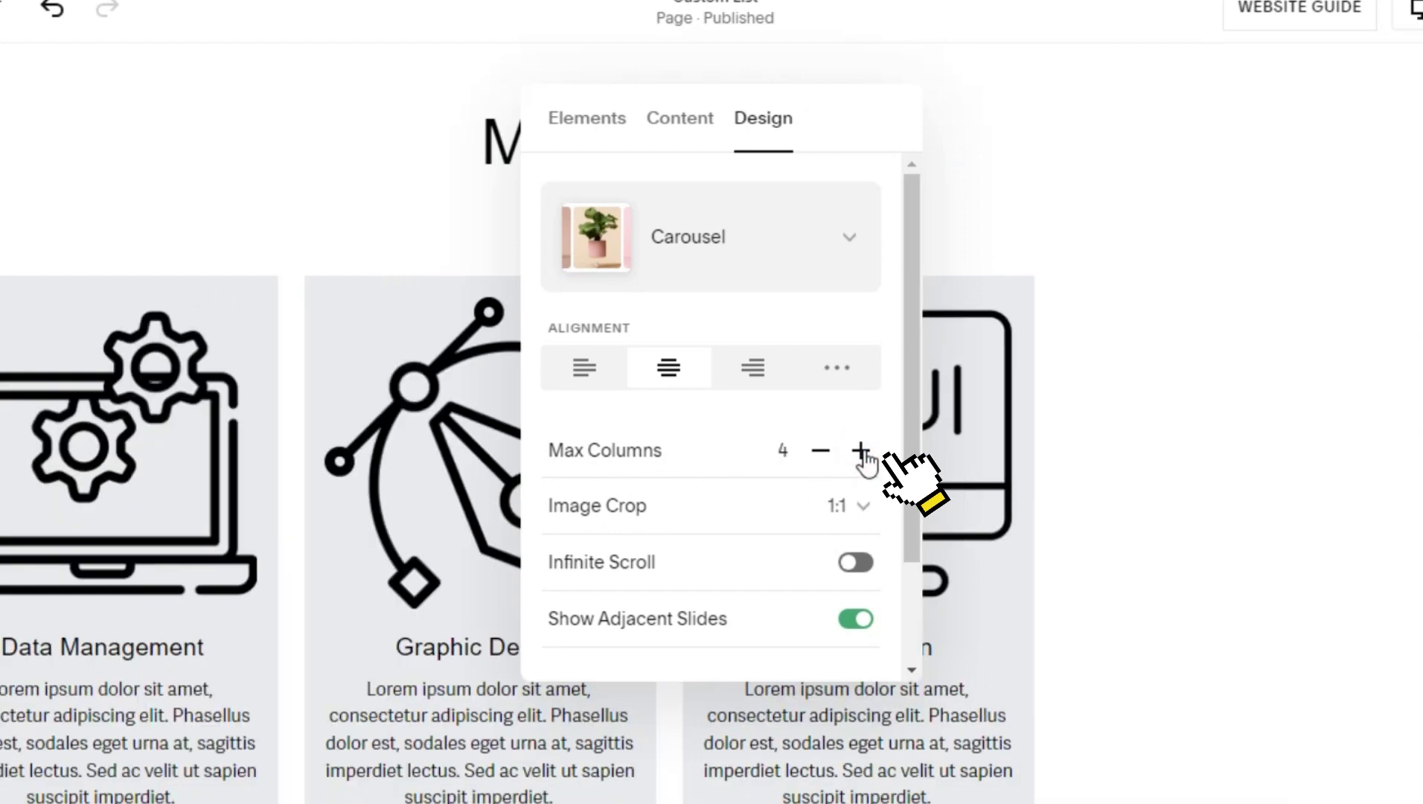
scroll(236, 510, "down", 3)
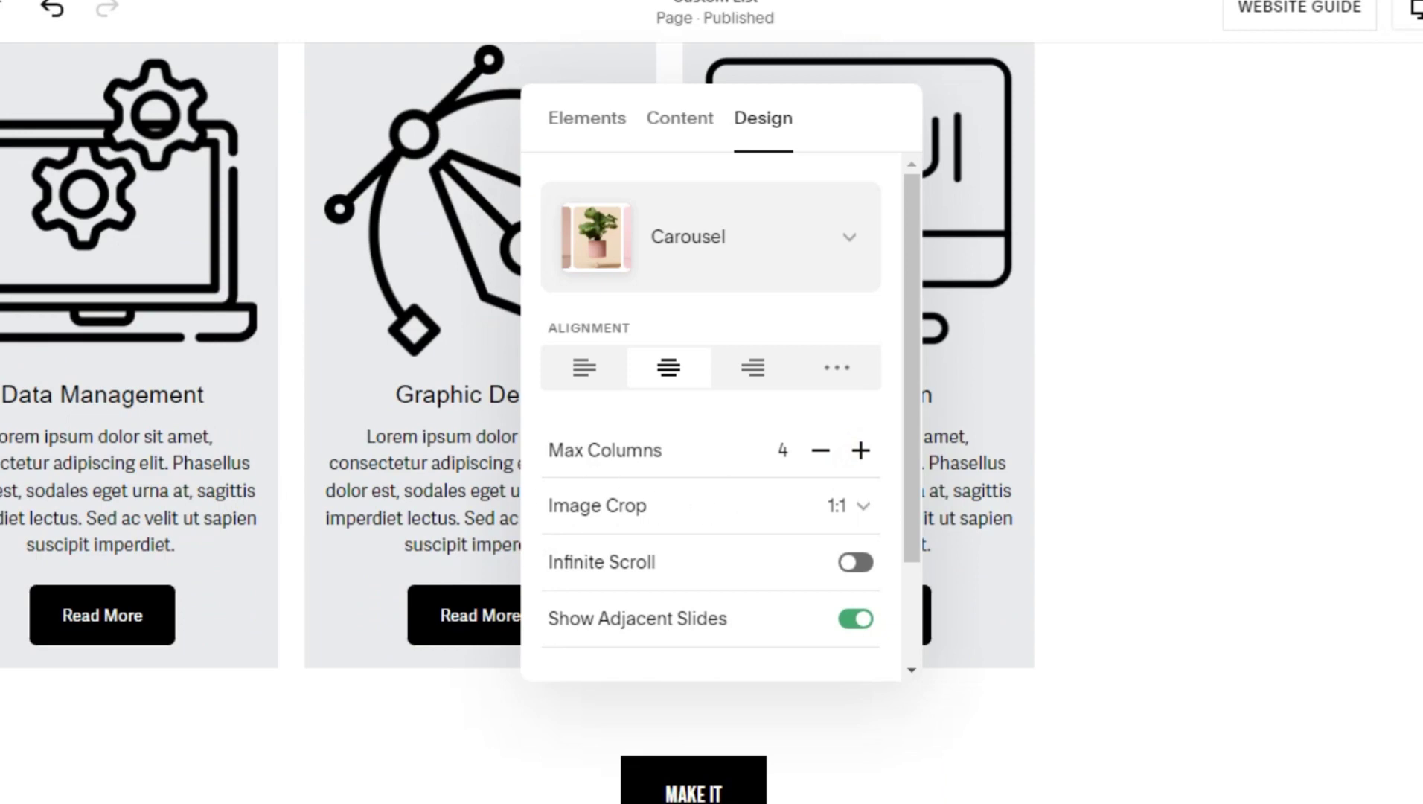
scroll(743, 501, "down", 2)
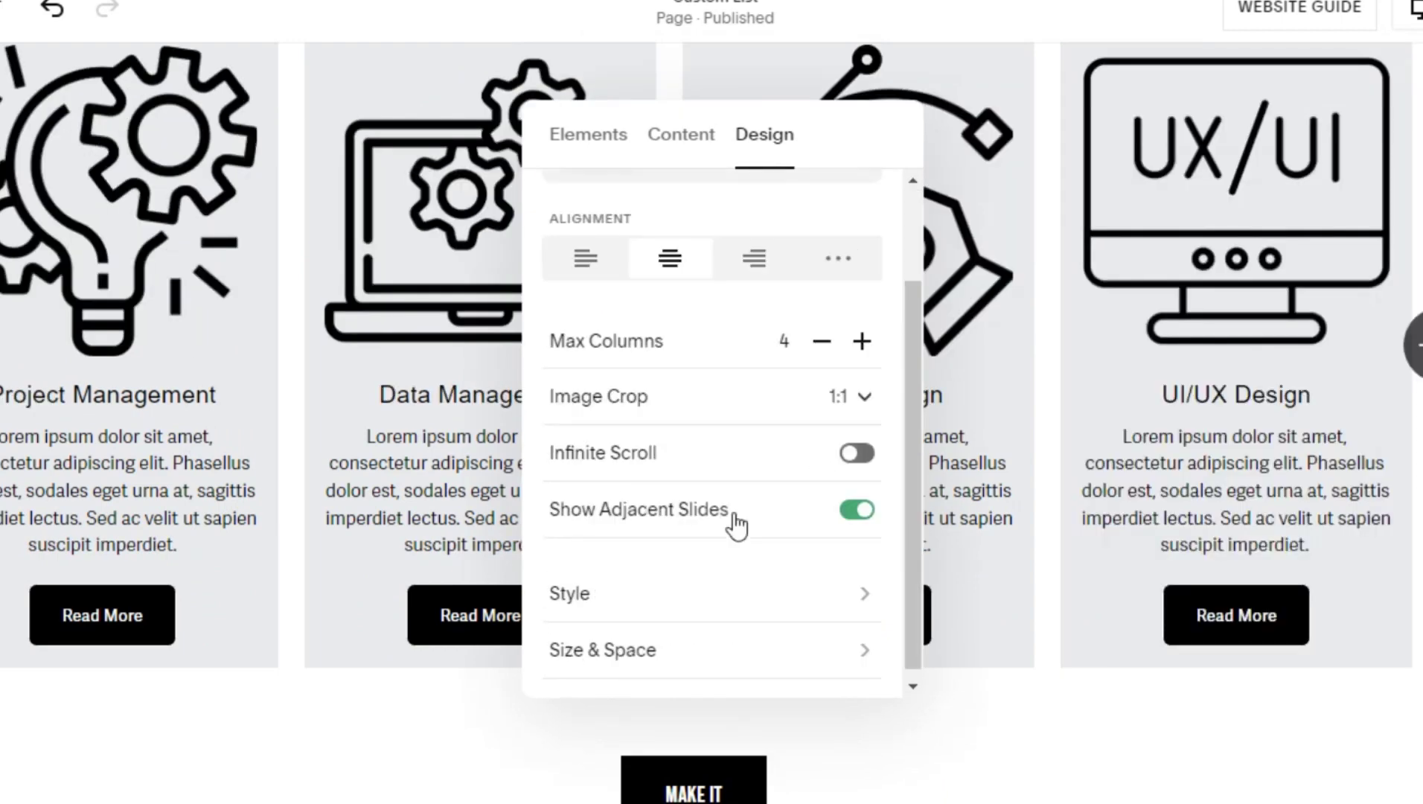
Set Image Crop to 1:1 and turn off Show Adjacent Slides
left_click(778, 397)
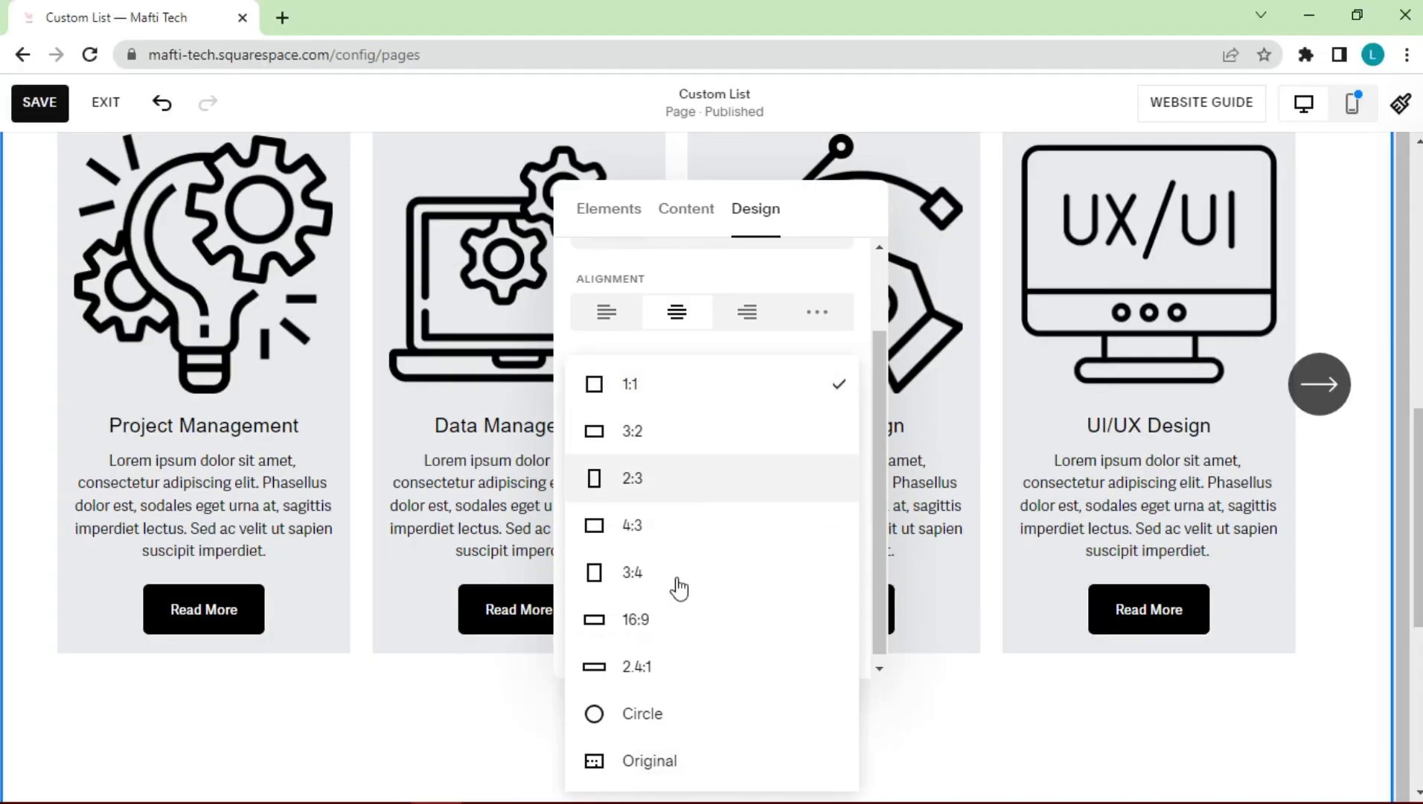
left_click(673, 573)
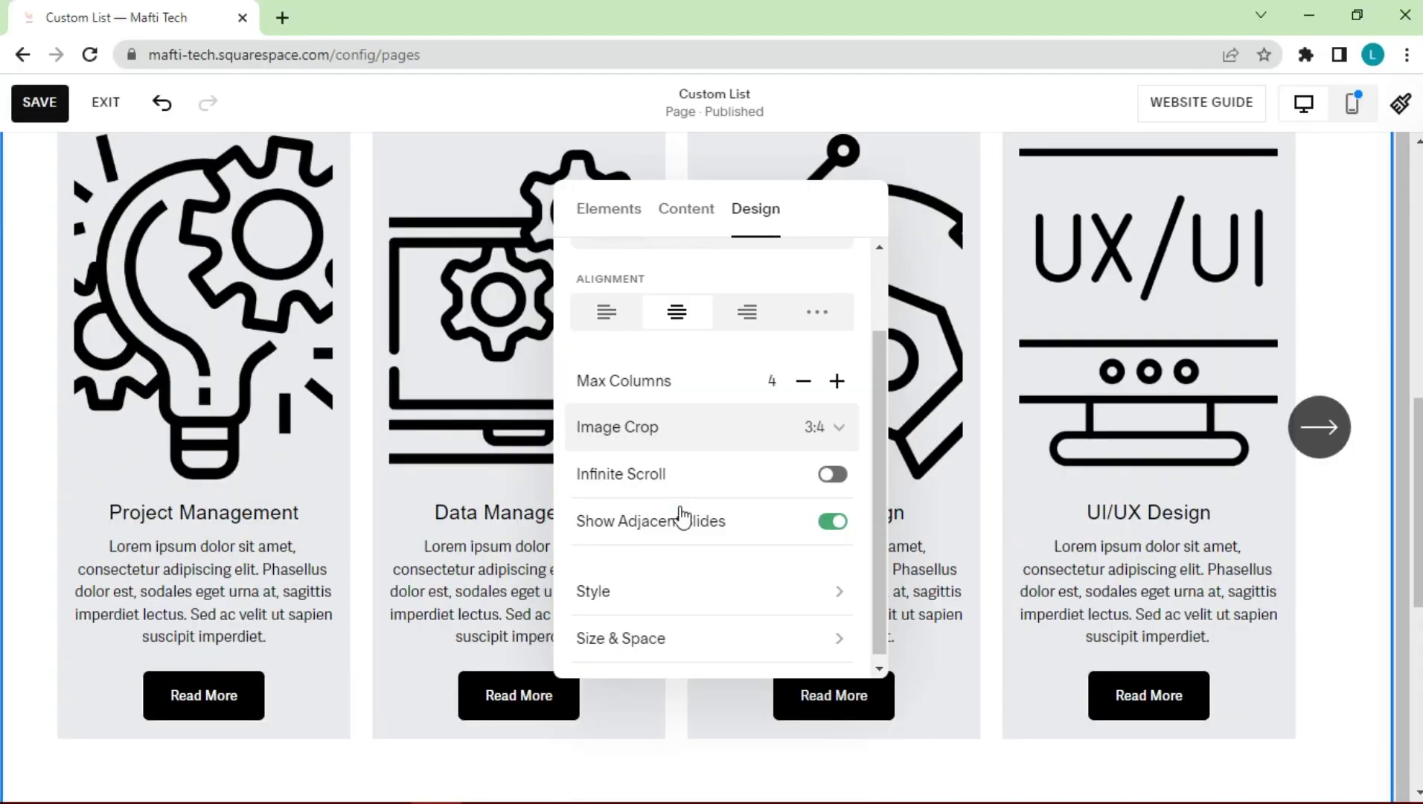
left_click(834, 426)
left_click(712, 235)
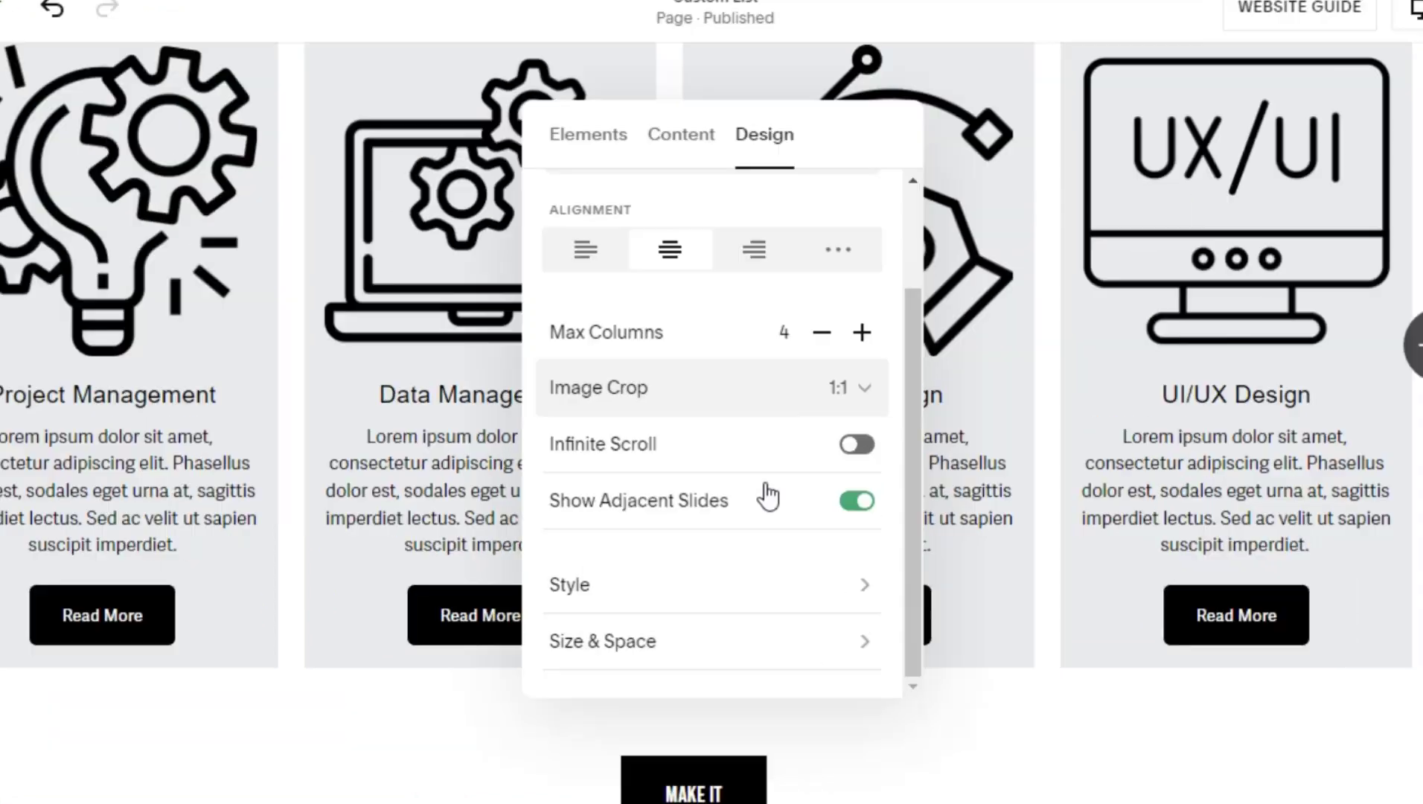
left_click(857, 502)
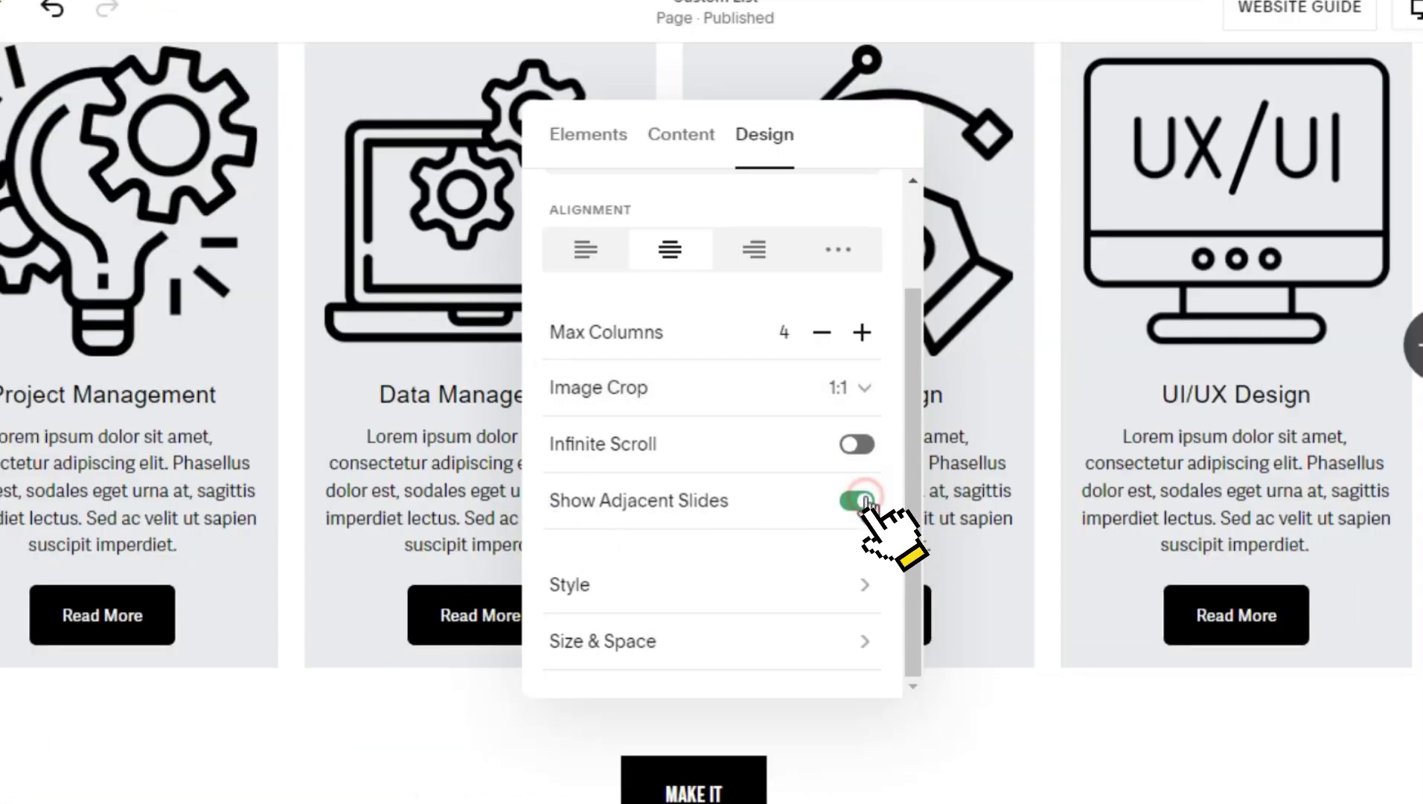
left_click(858, 501)
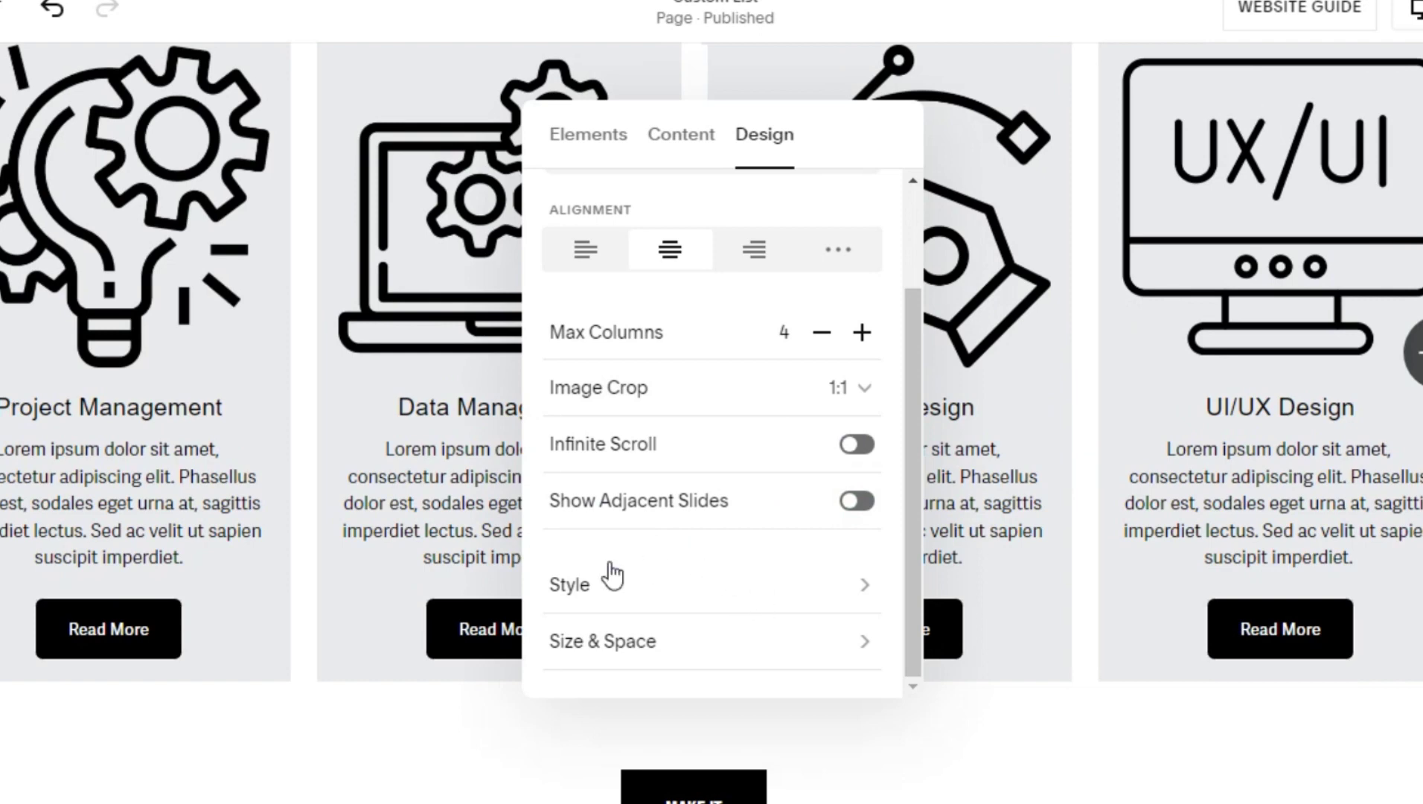
left_click(718, 586)
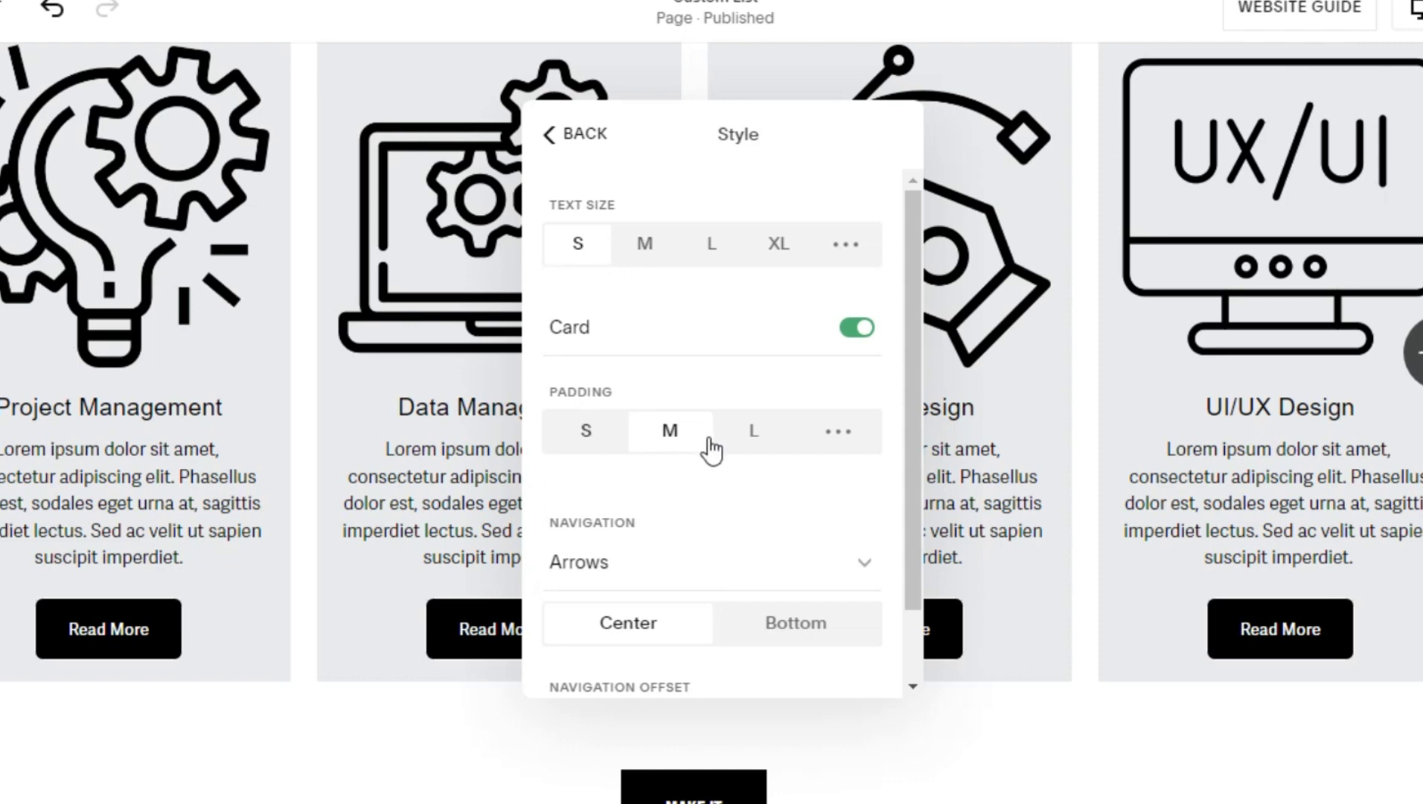
Set card padding to L, keep arrow navigation, and leave the navigation offset small
left_click(754, 433)
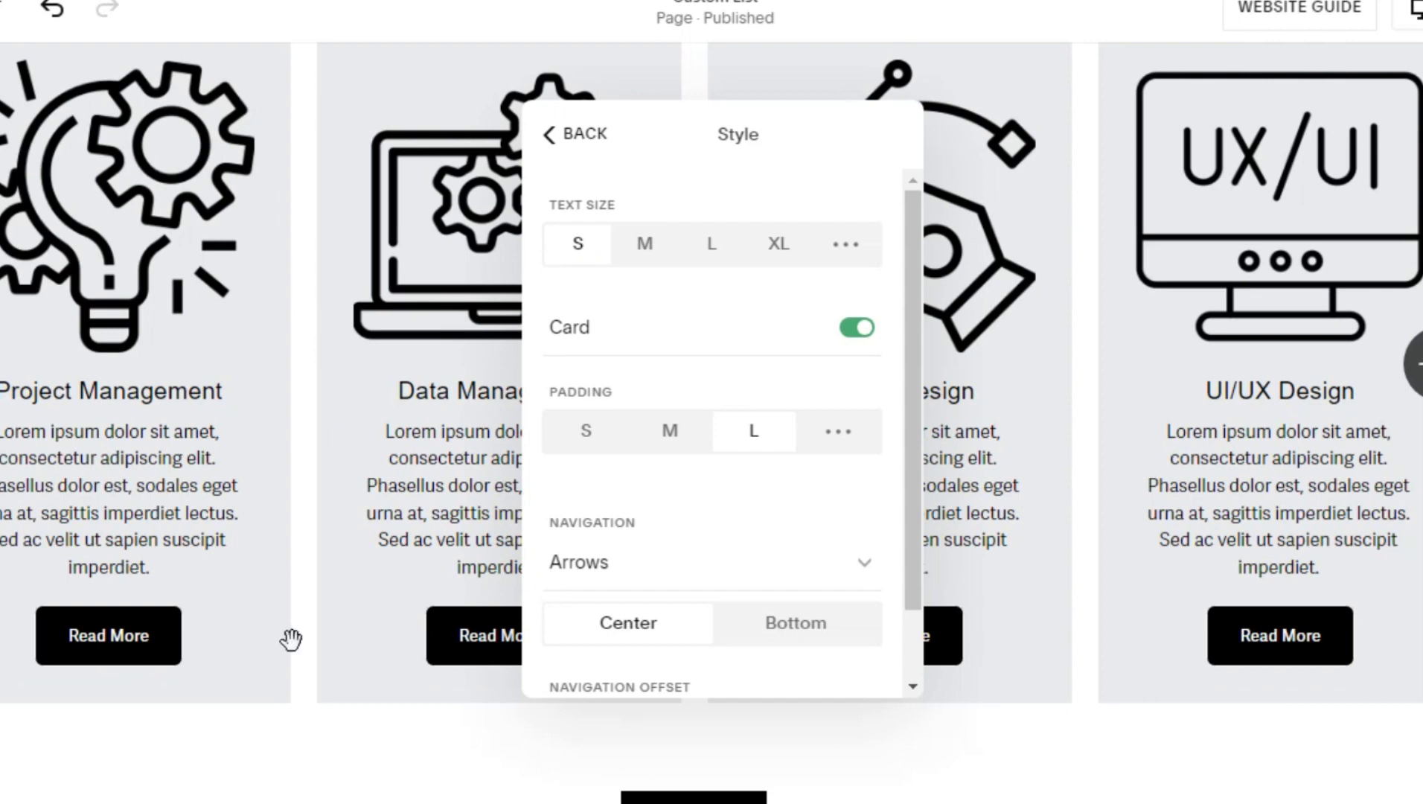
scroll(742, 593, "down", 2)
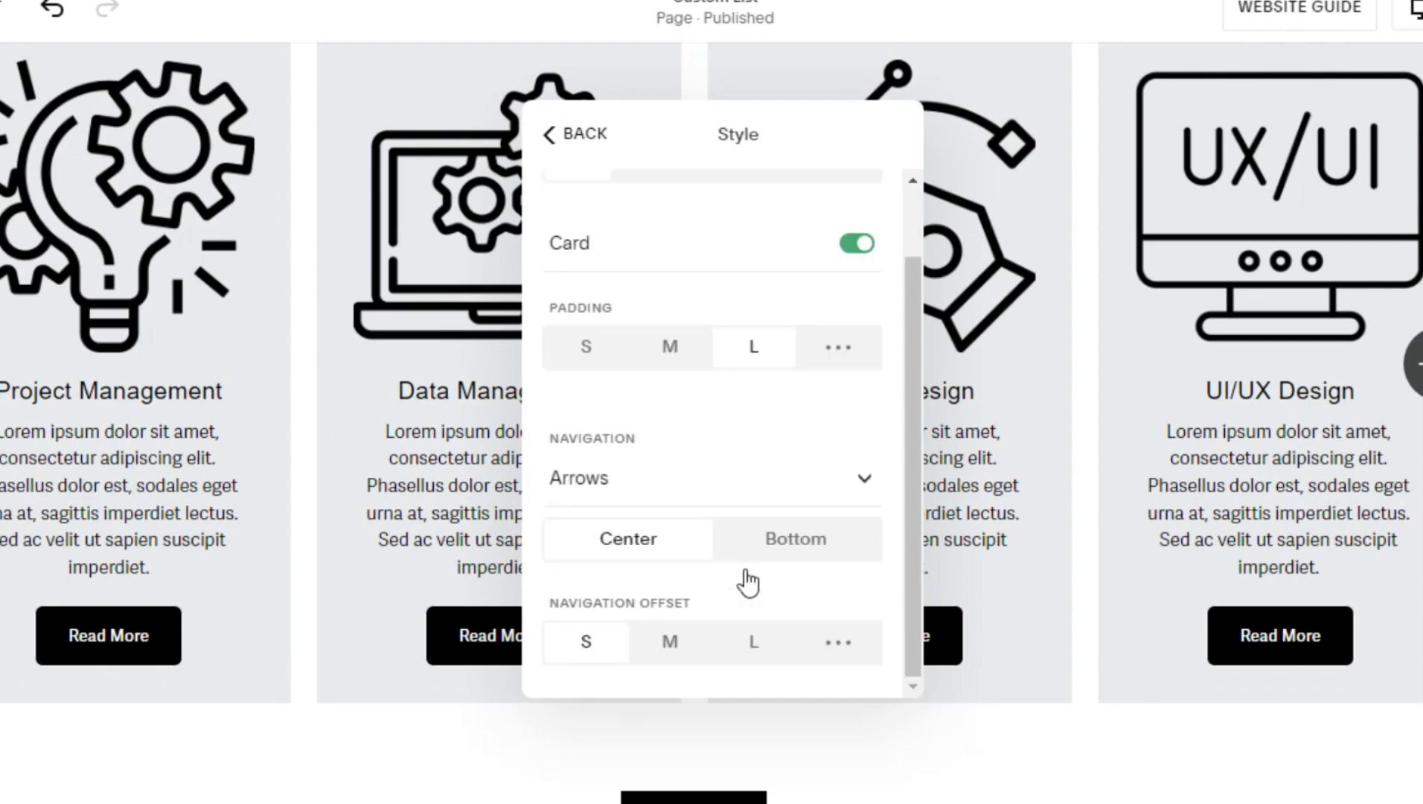
left_click(815, 479)
left_click(765, 433)
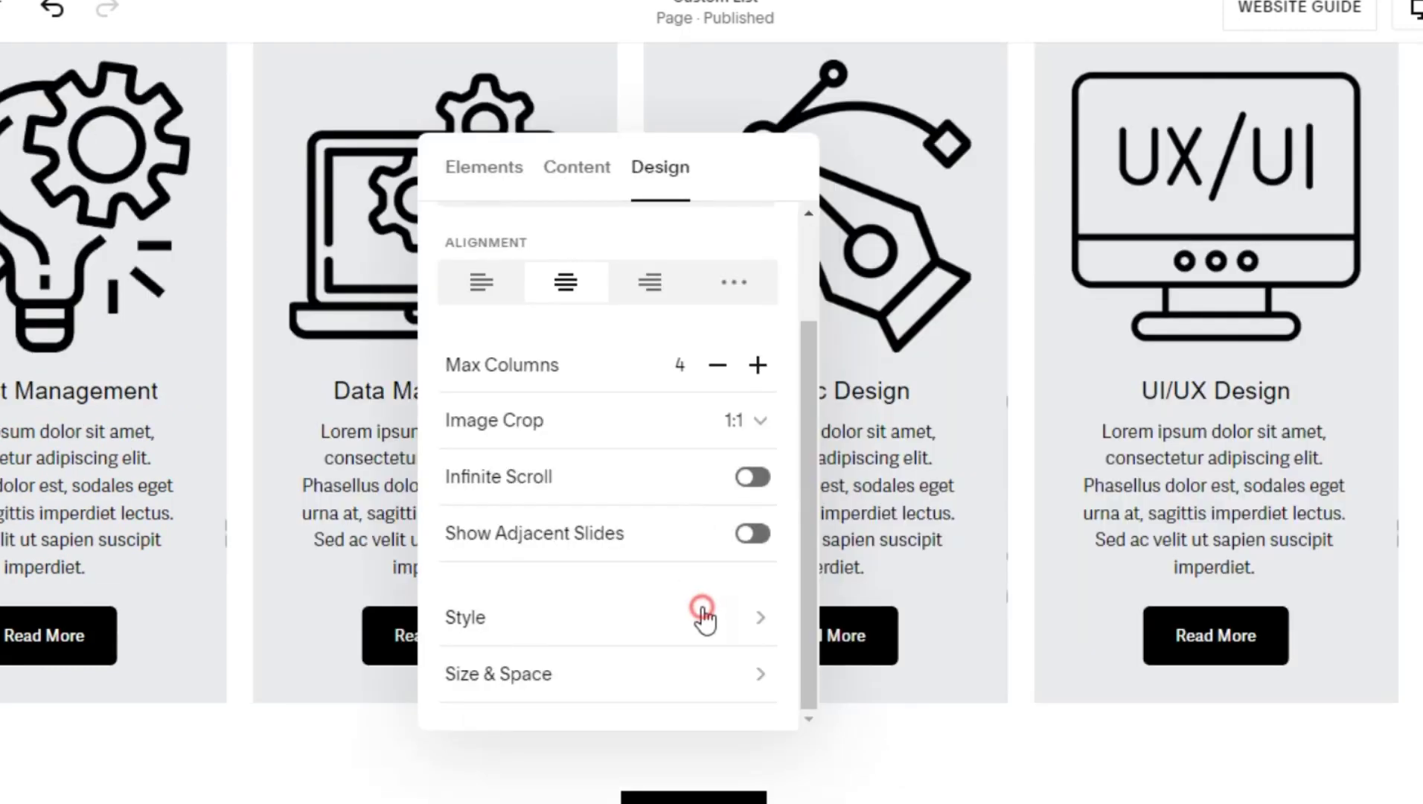
left_click(707, 619)
scroll(622, 499, "down", 2)
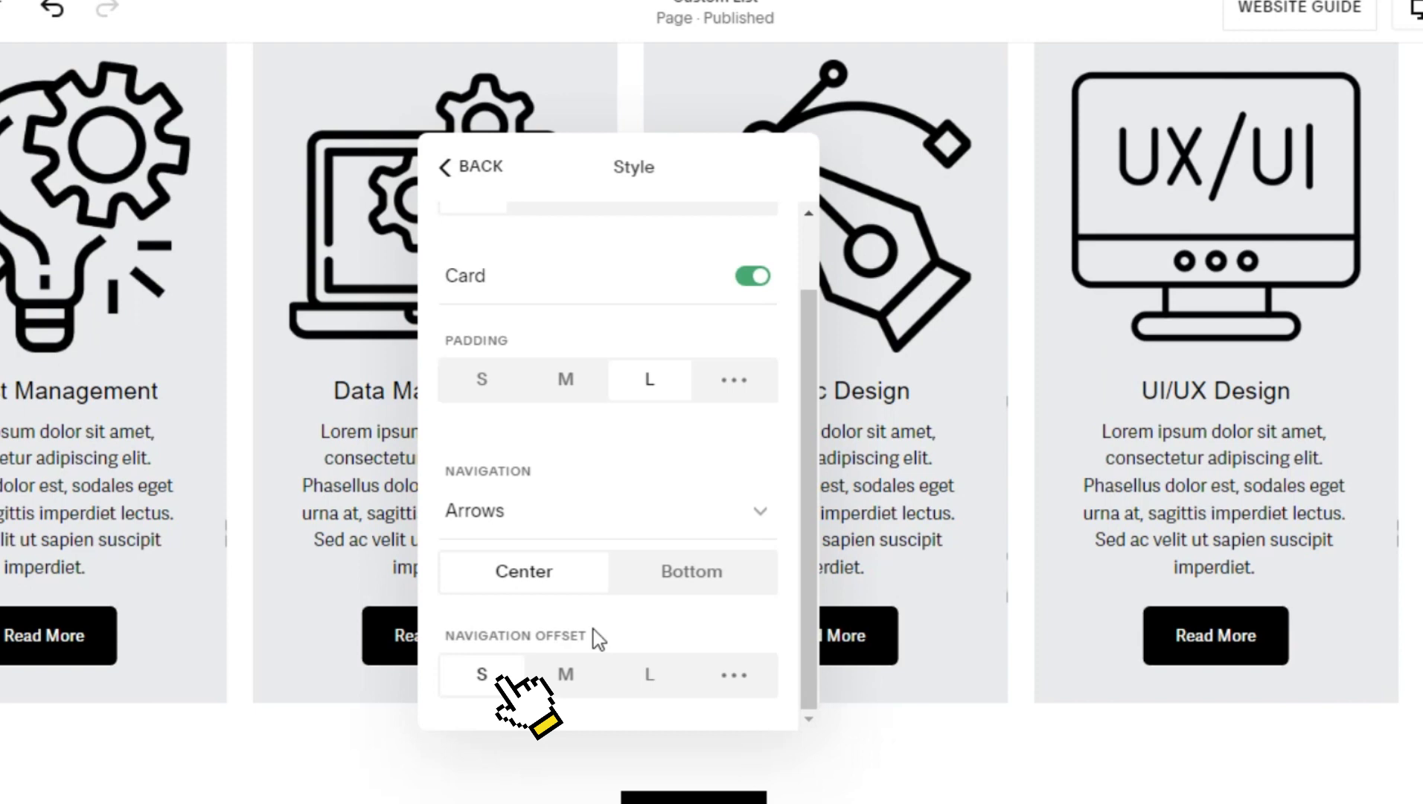
left_click(569, 677)
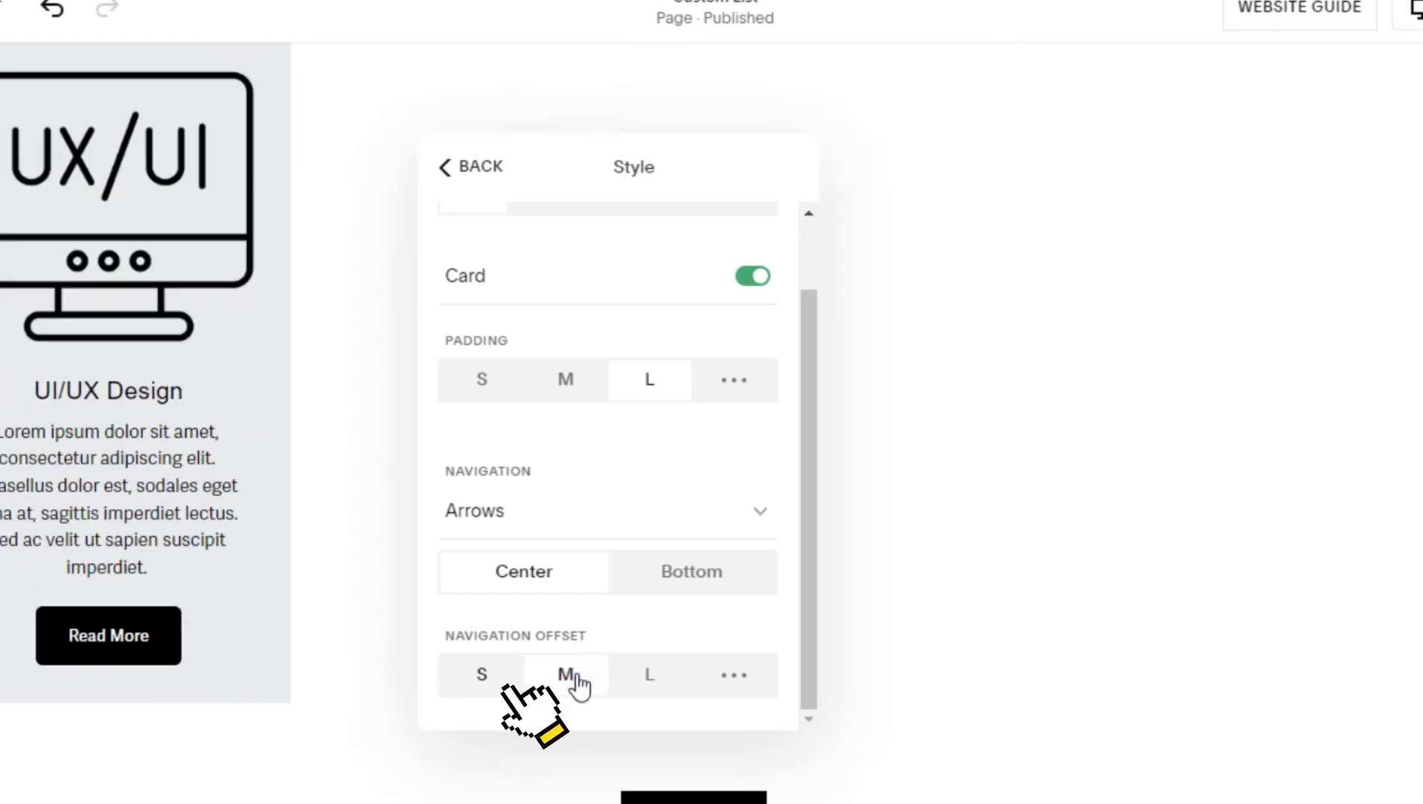
left_click(489, 673)
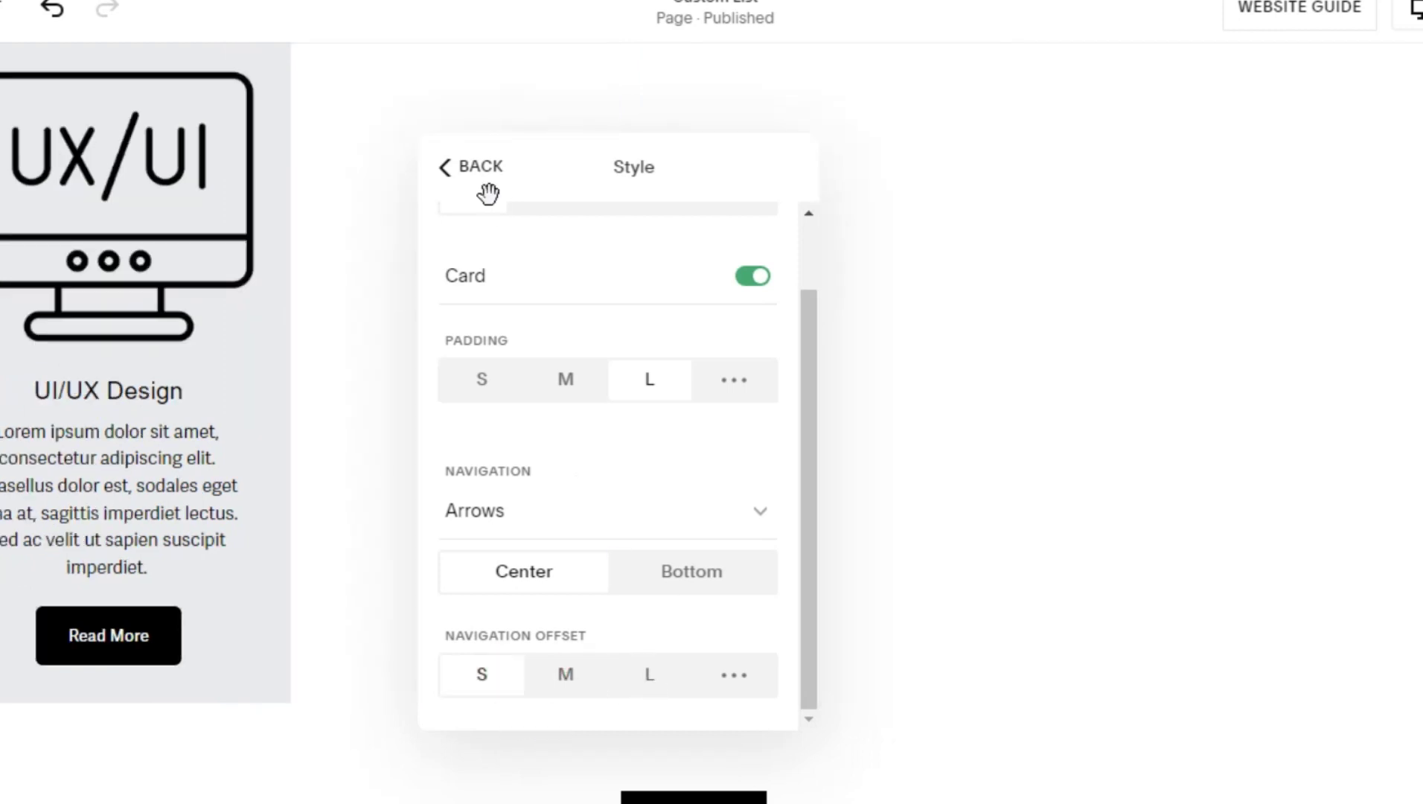
left_click(479, 167)
scroll(656, 410, "down", 1)
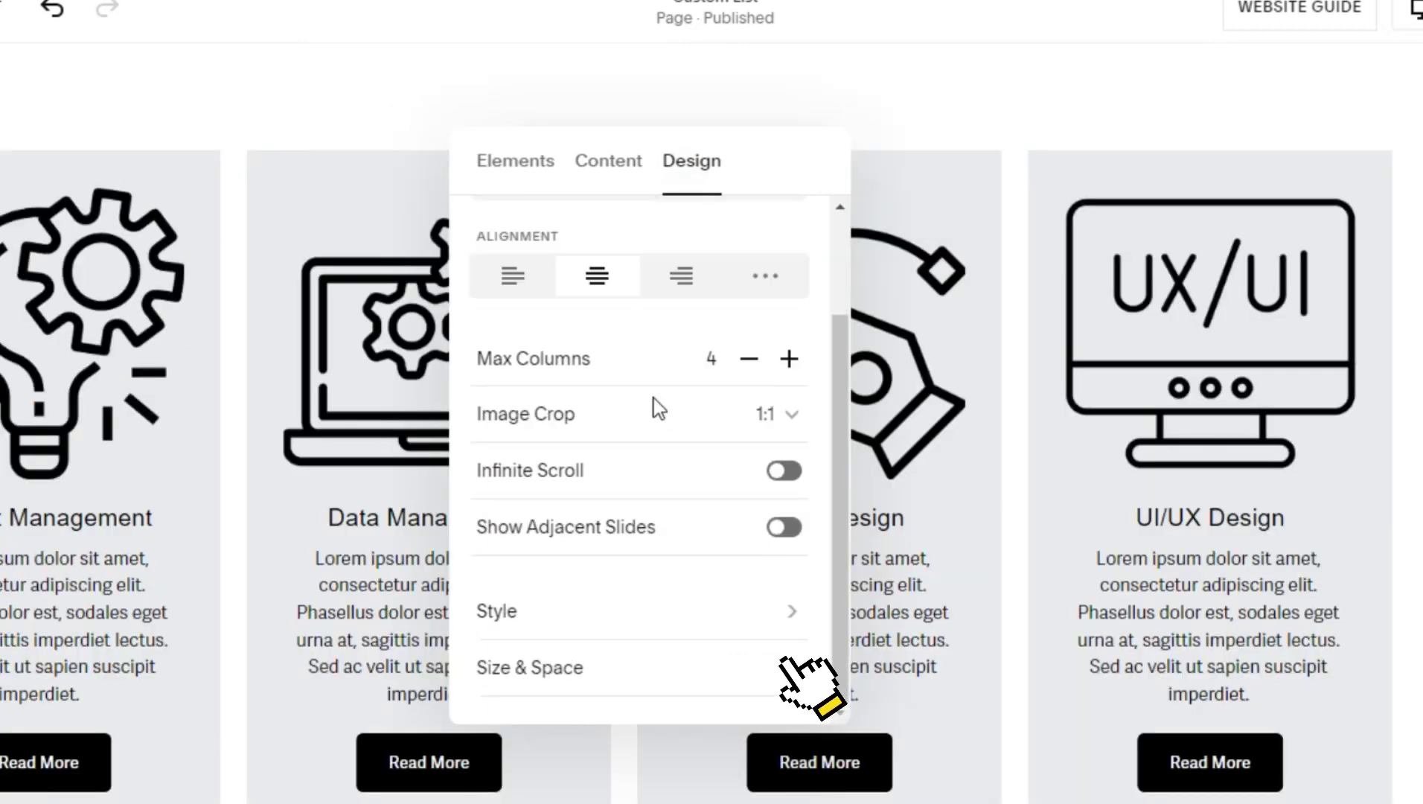
In Size & Space, keep content width large, set vertical padding S and position center
left_click(656, 668)
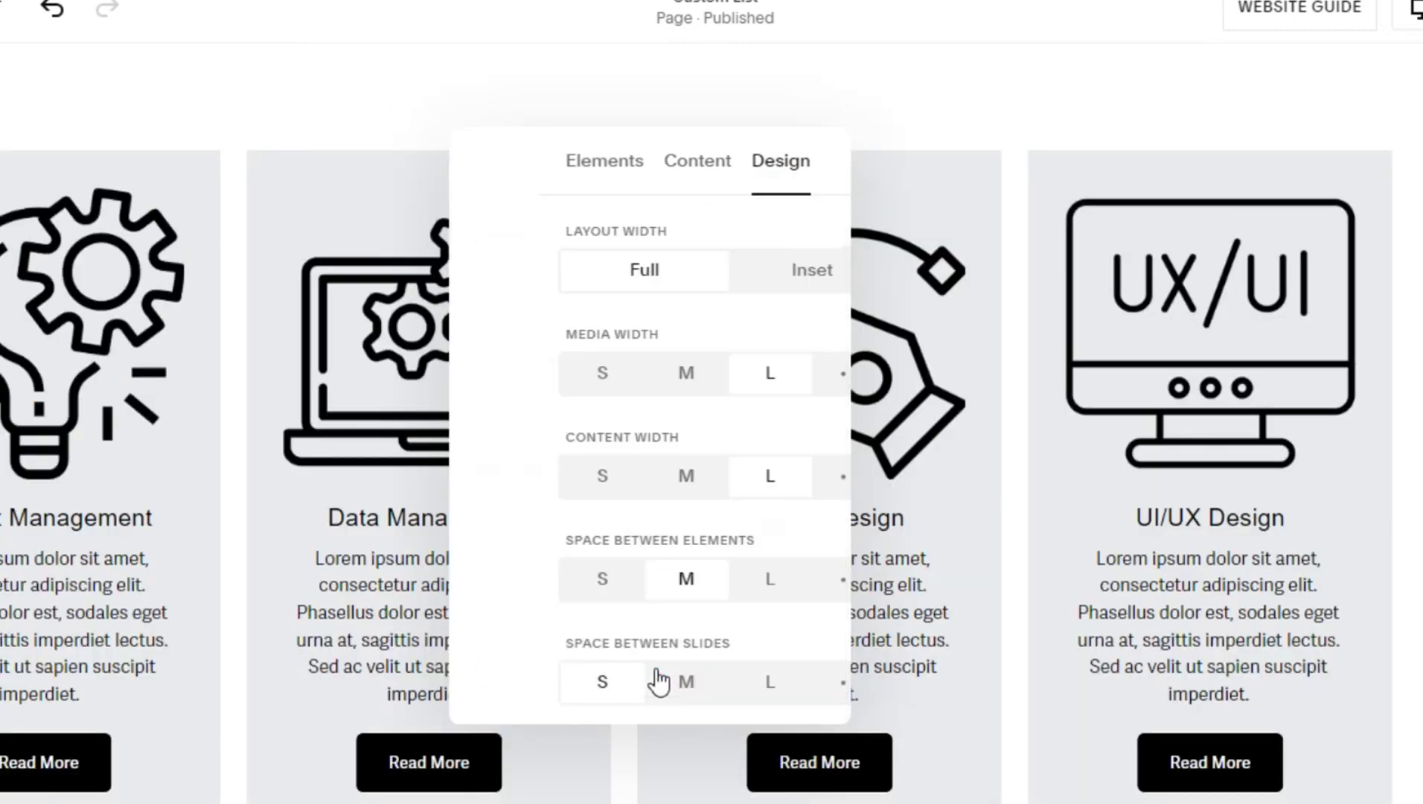
left_click(607, 373)
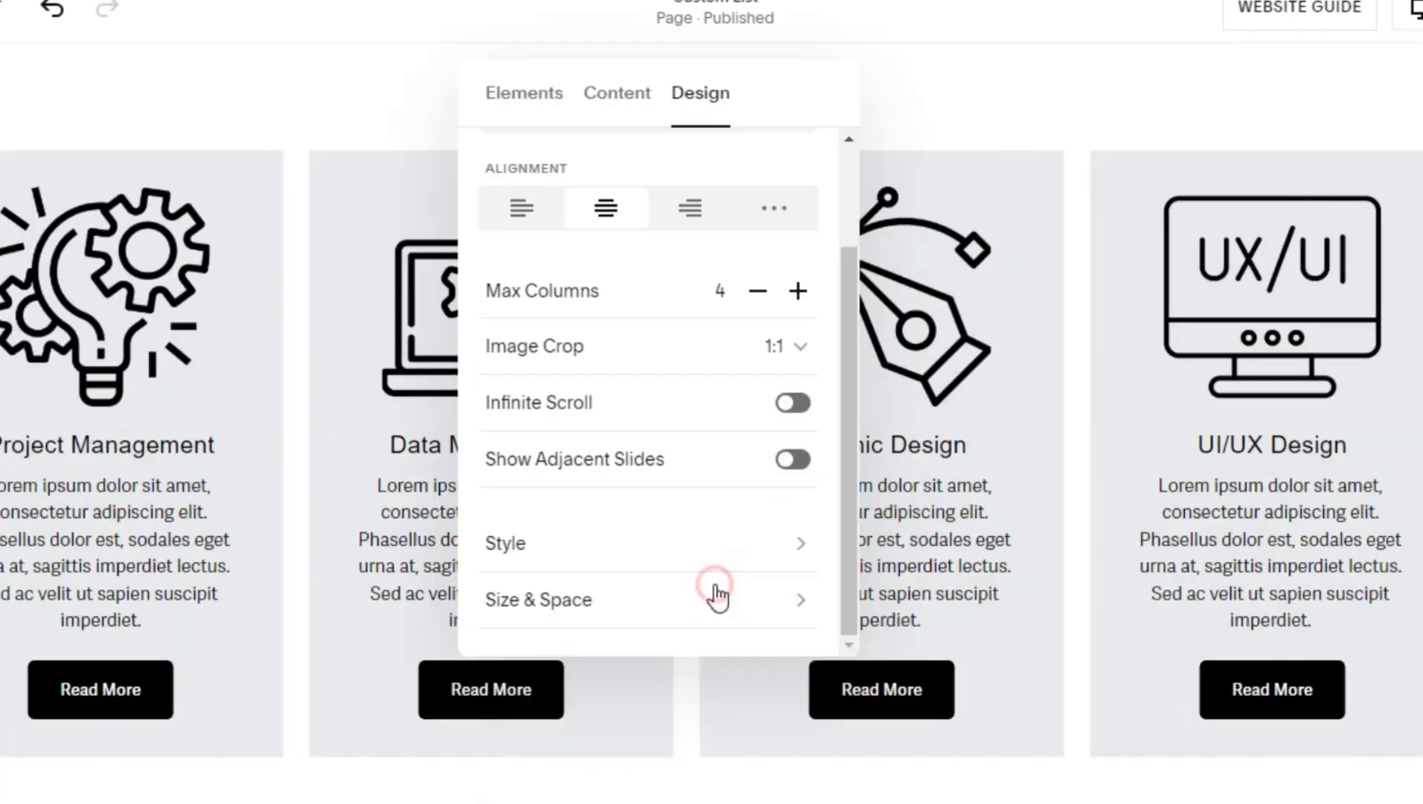
scroll(655, 400, "down", 2)
left_click(606, 314)
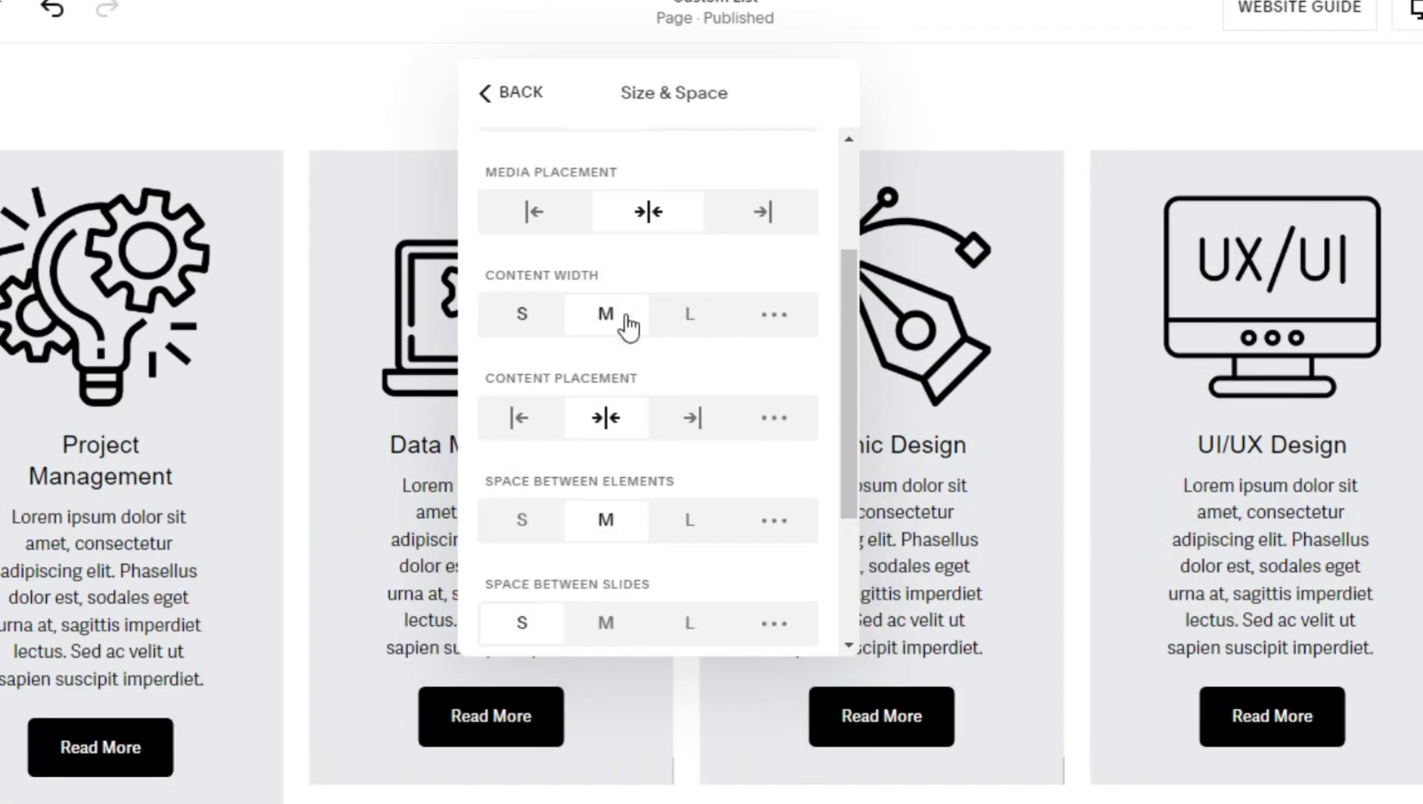
left_click(683, 314)
scroll(655, 444, "down", 1)
left_click(522, 496)
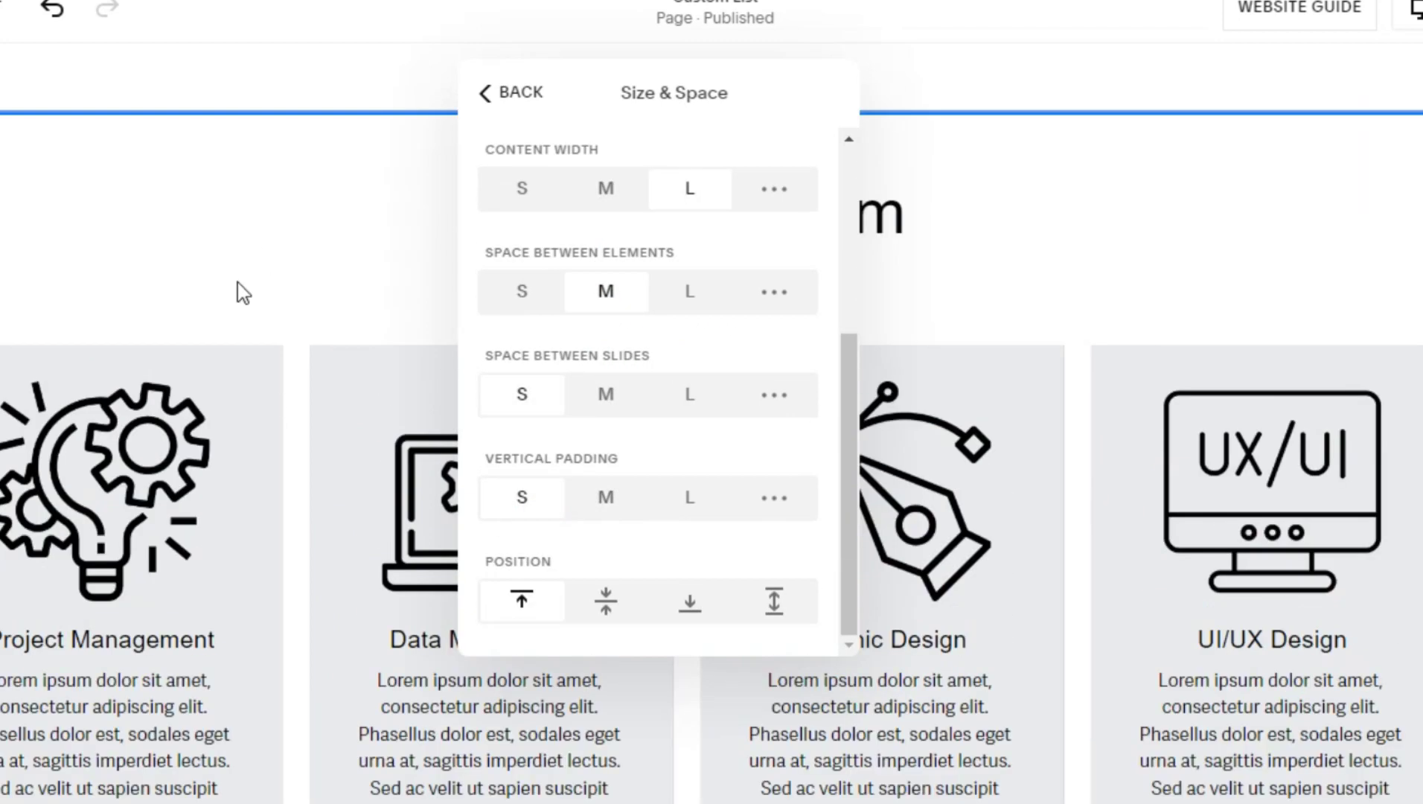
left_click(605, 600)
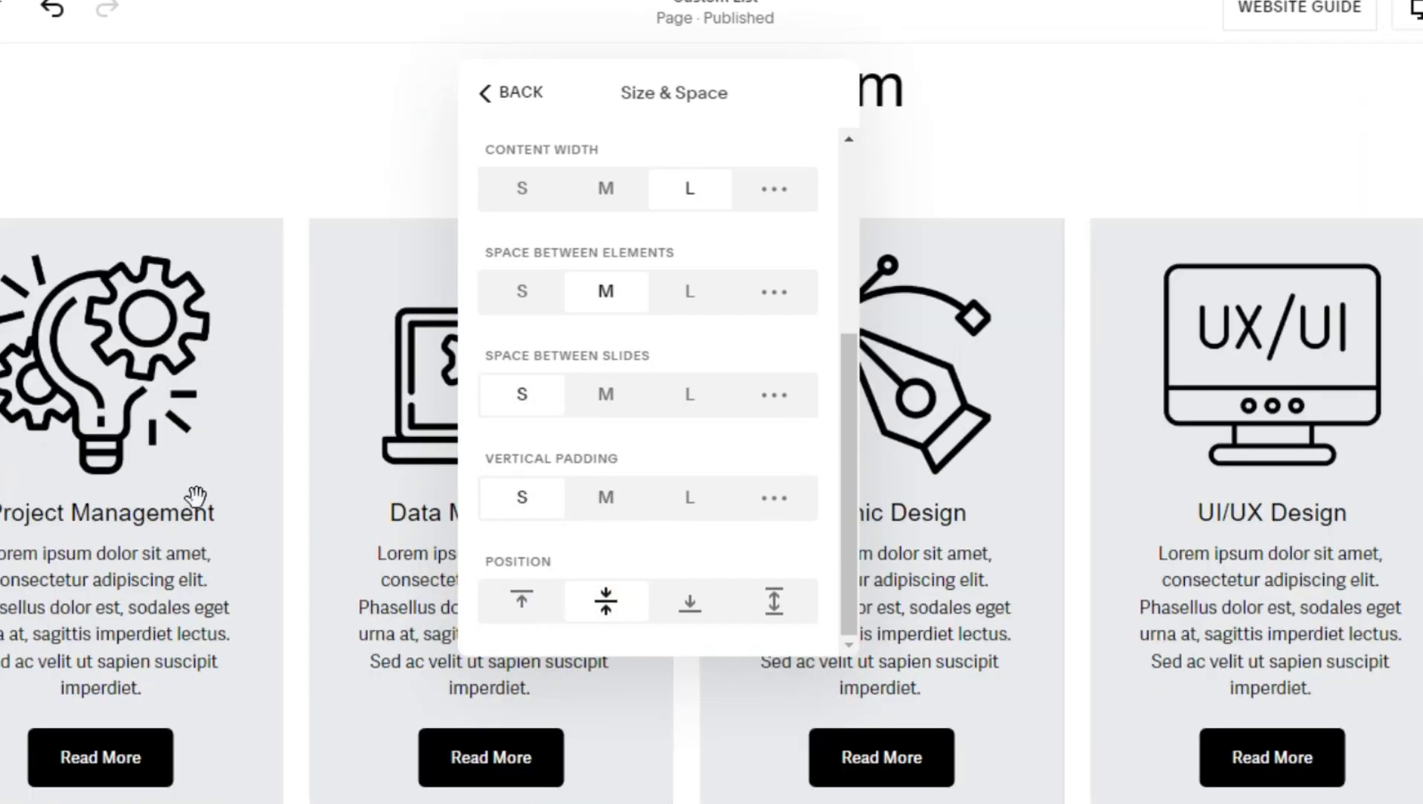
left_click(511, 92)
scroll(763, 333, "down", 3)
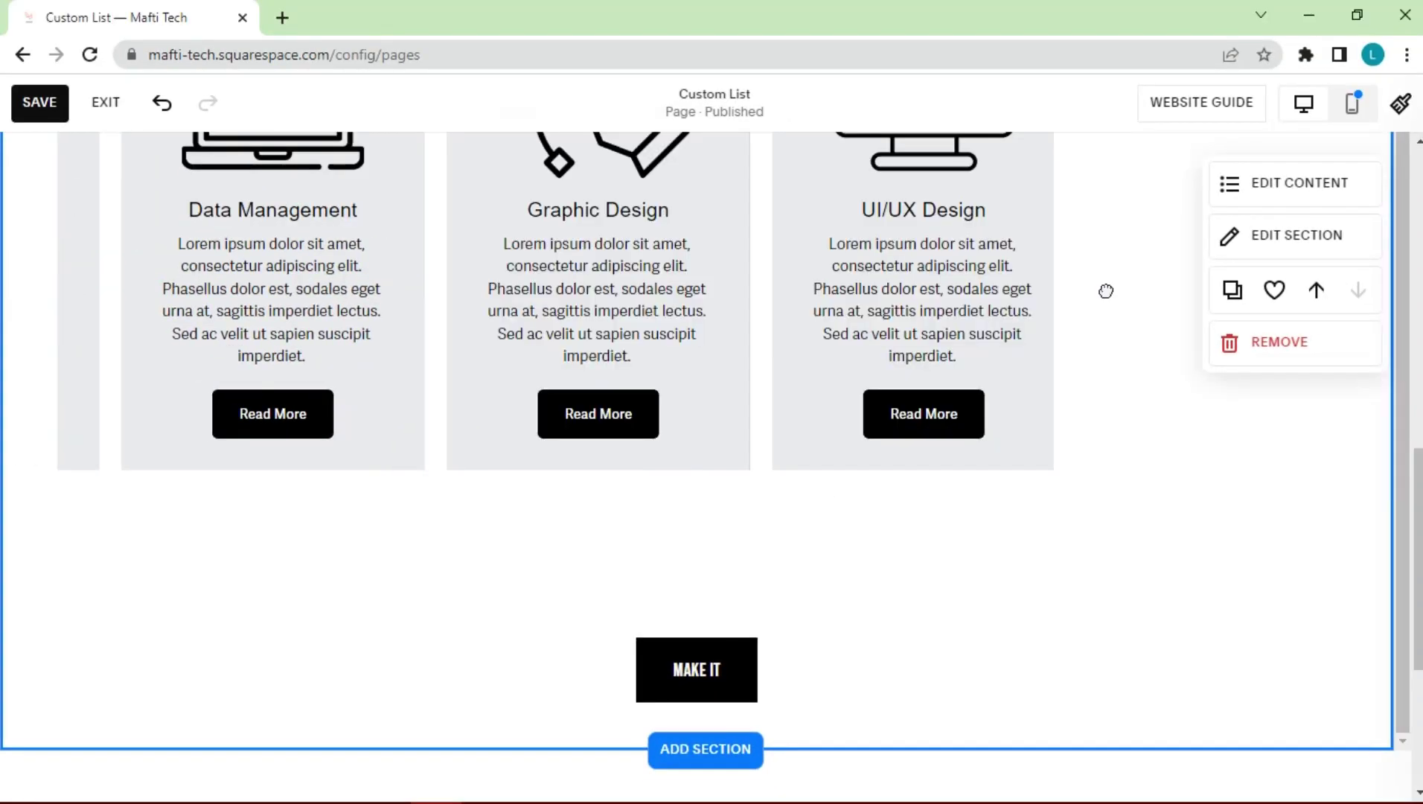
scroll(939, 433, "up", 3)
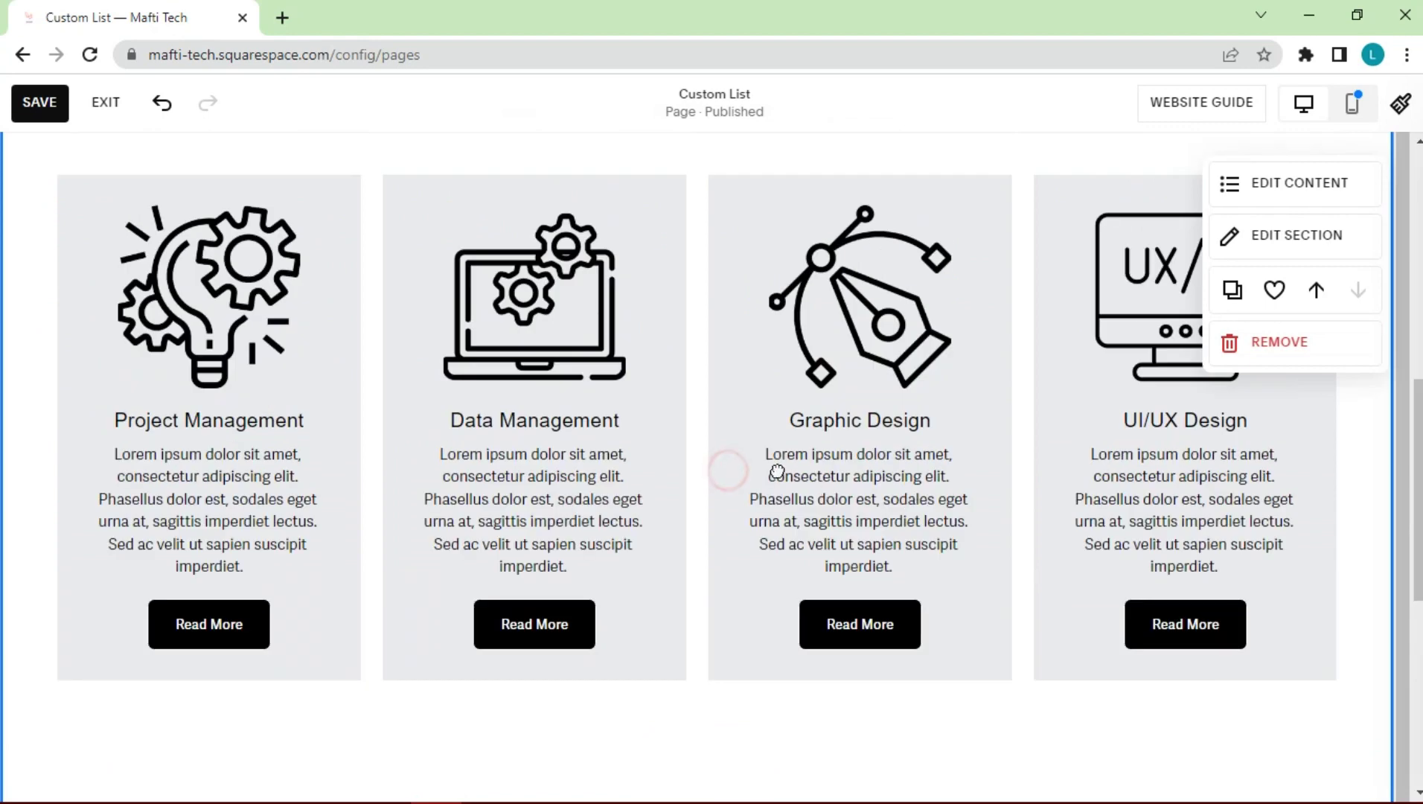
Save the page, exit the editor, and open the site's Design menu from the main menu
left_click(49, 112)
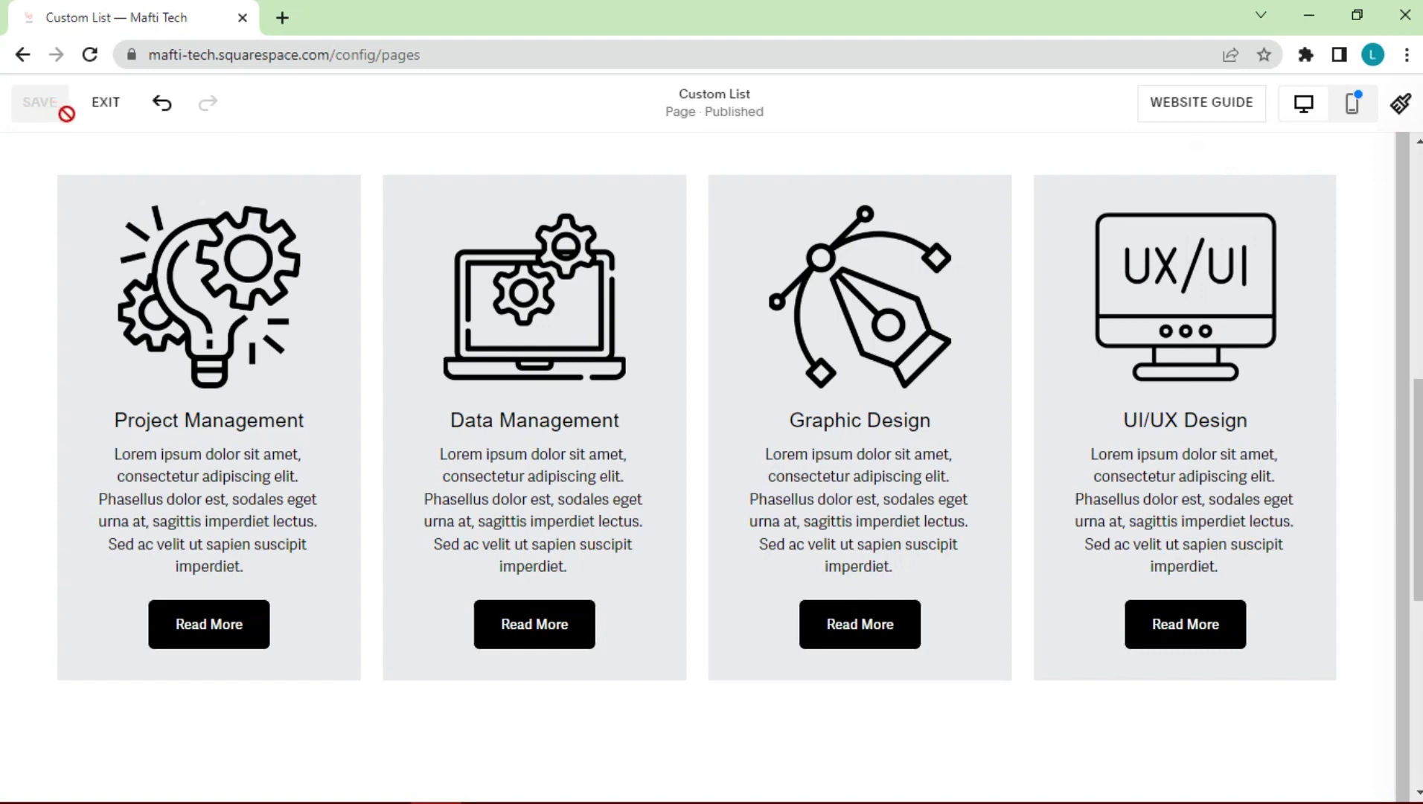
left_click(106, 102)
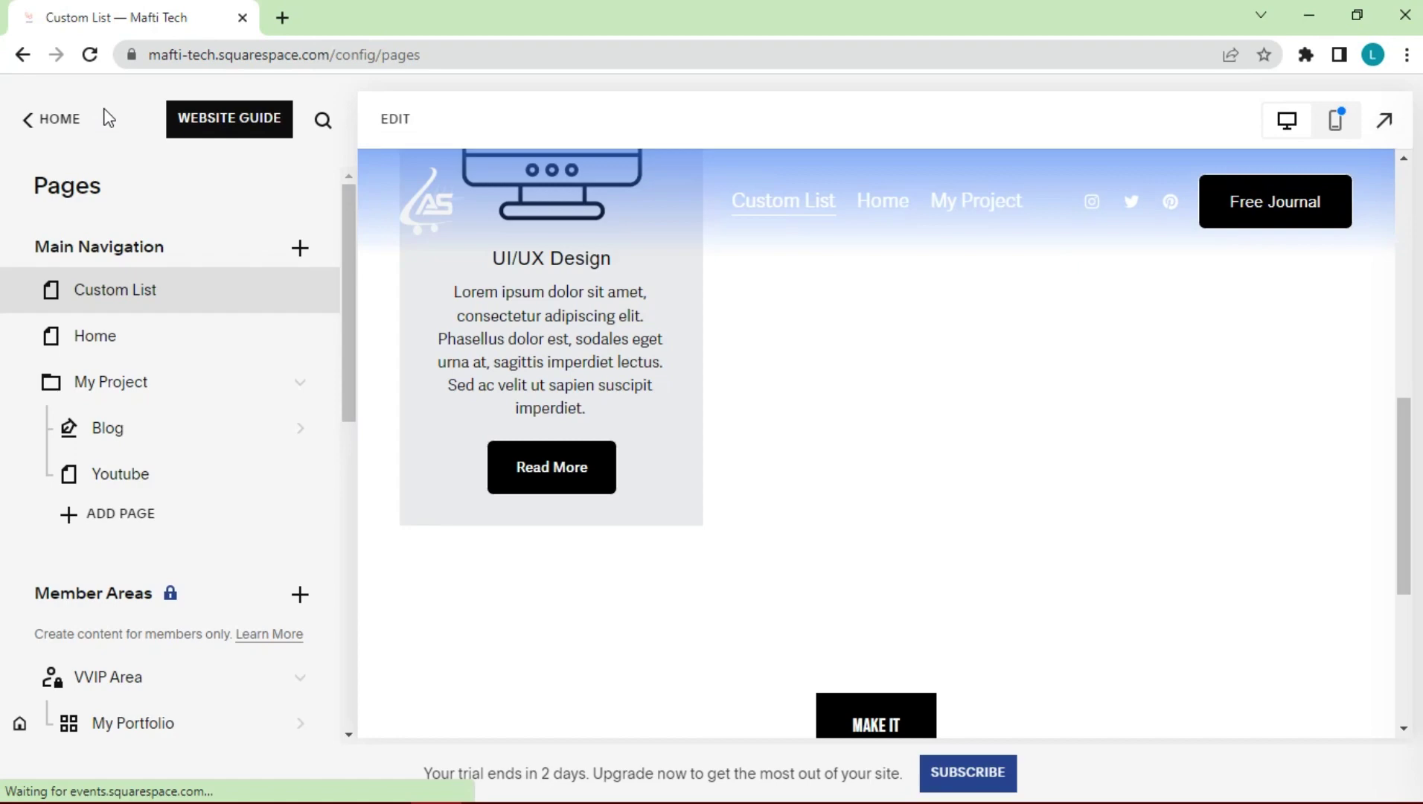
scroll(900, 380, "down", 5)
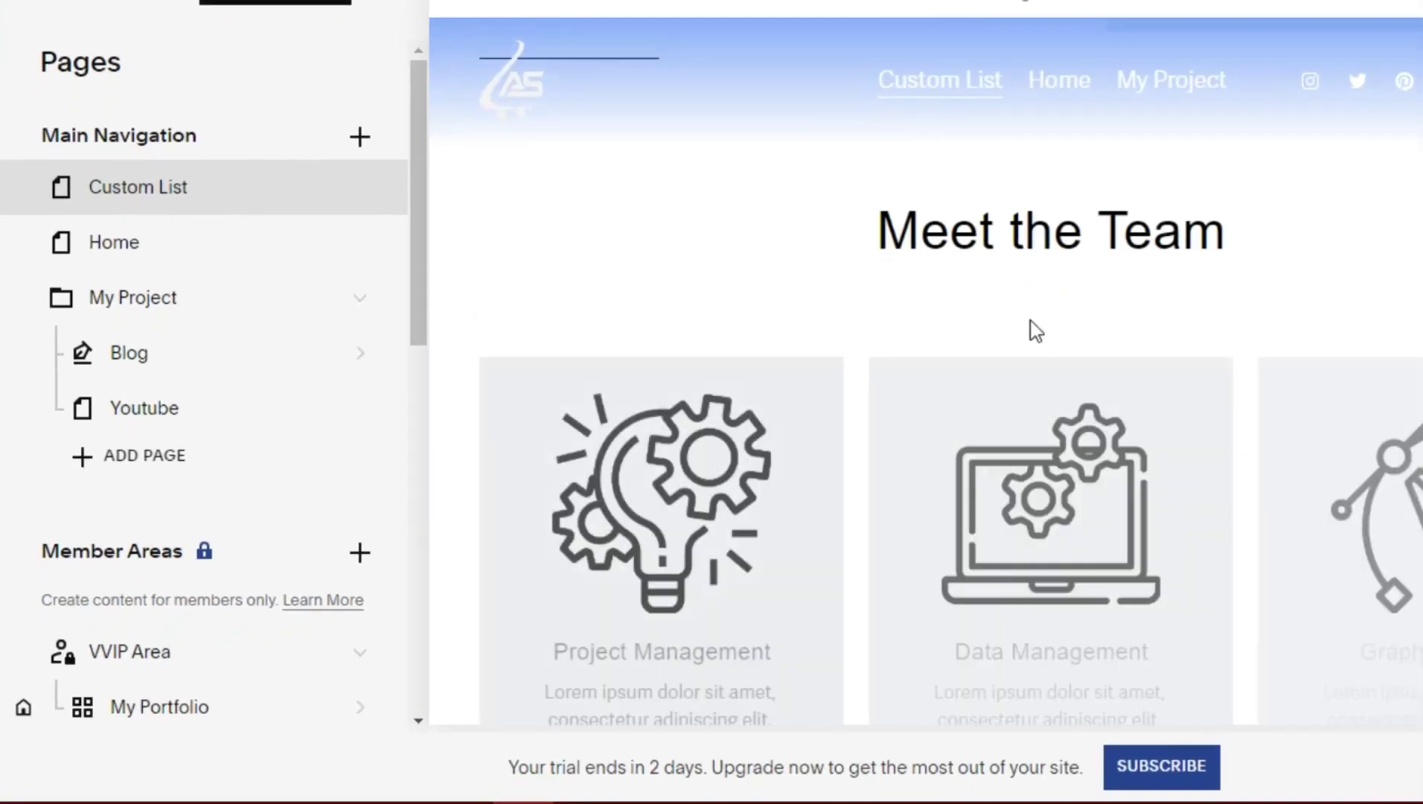
scroll(1034, 328, "down", 3)
left_click(27, 5)
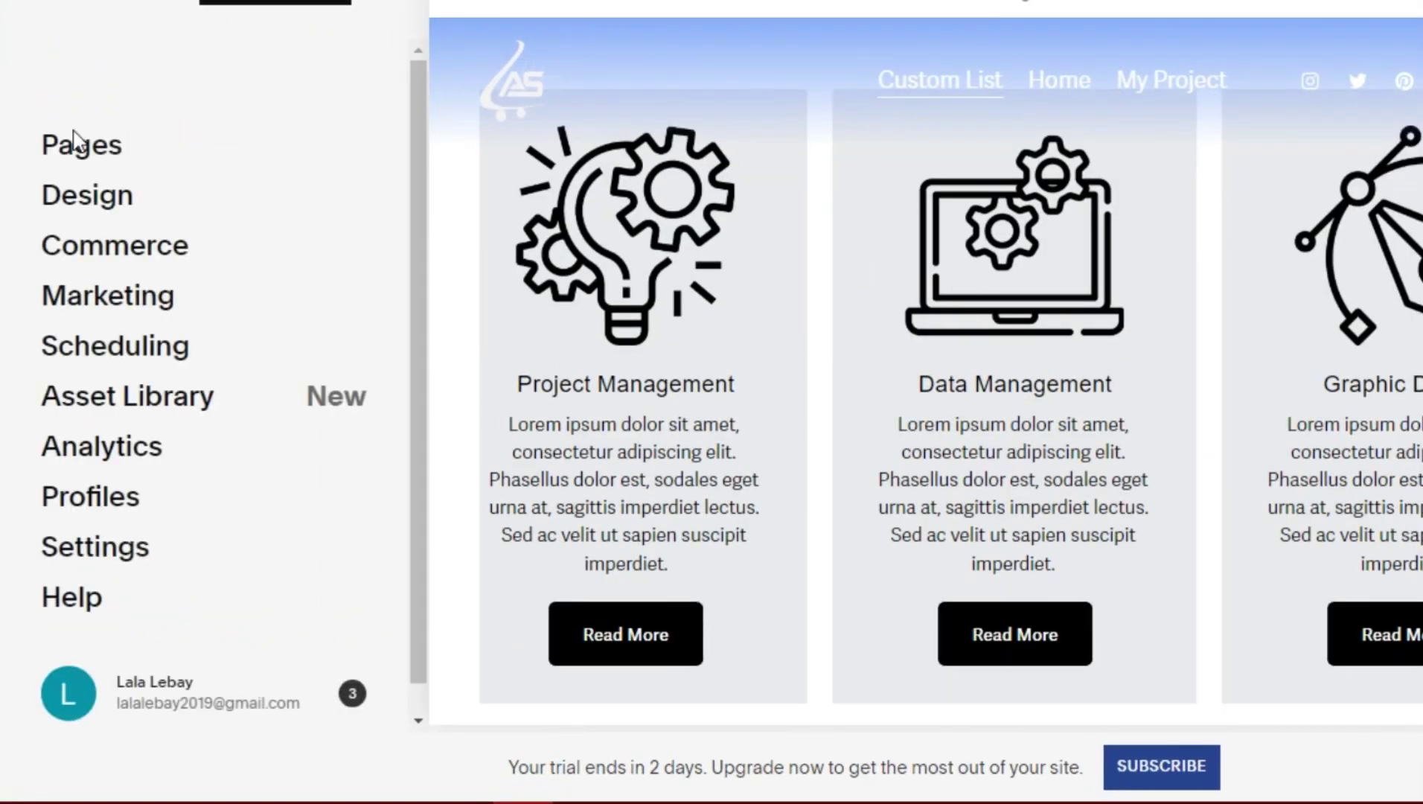
left_click(97, 200)
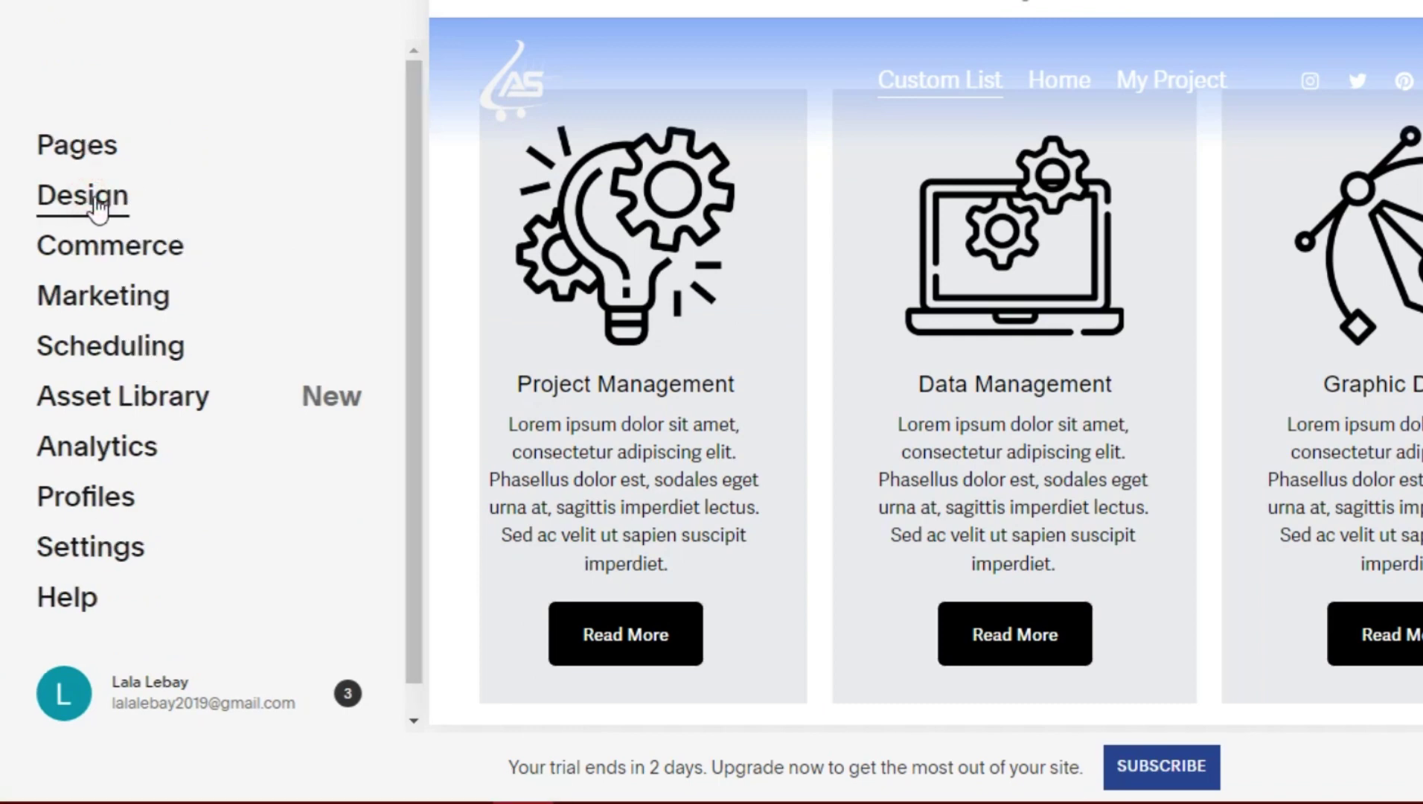
scroll(186, 396, "down", 2)
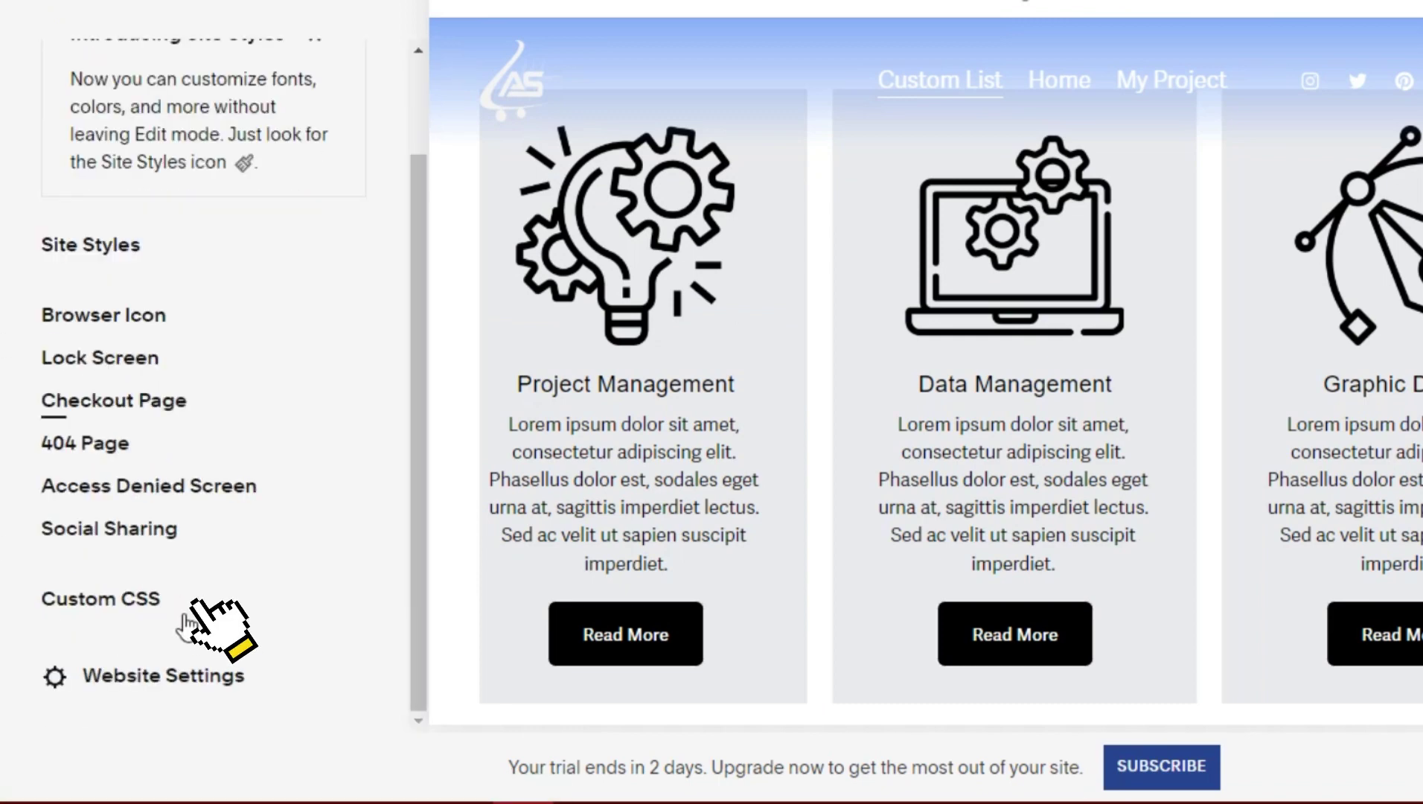
Open the empty Custom CSS editor and bring up the CSS notes
left_click(137, 605)
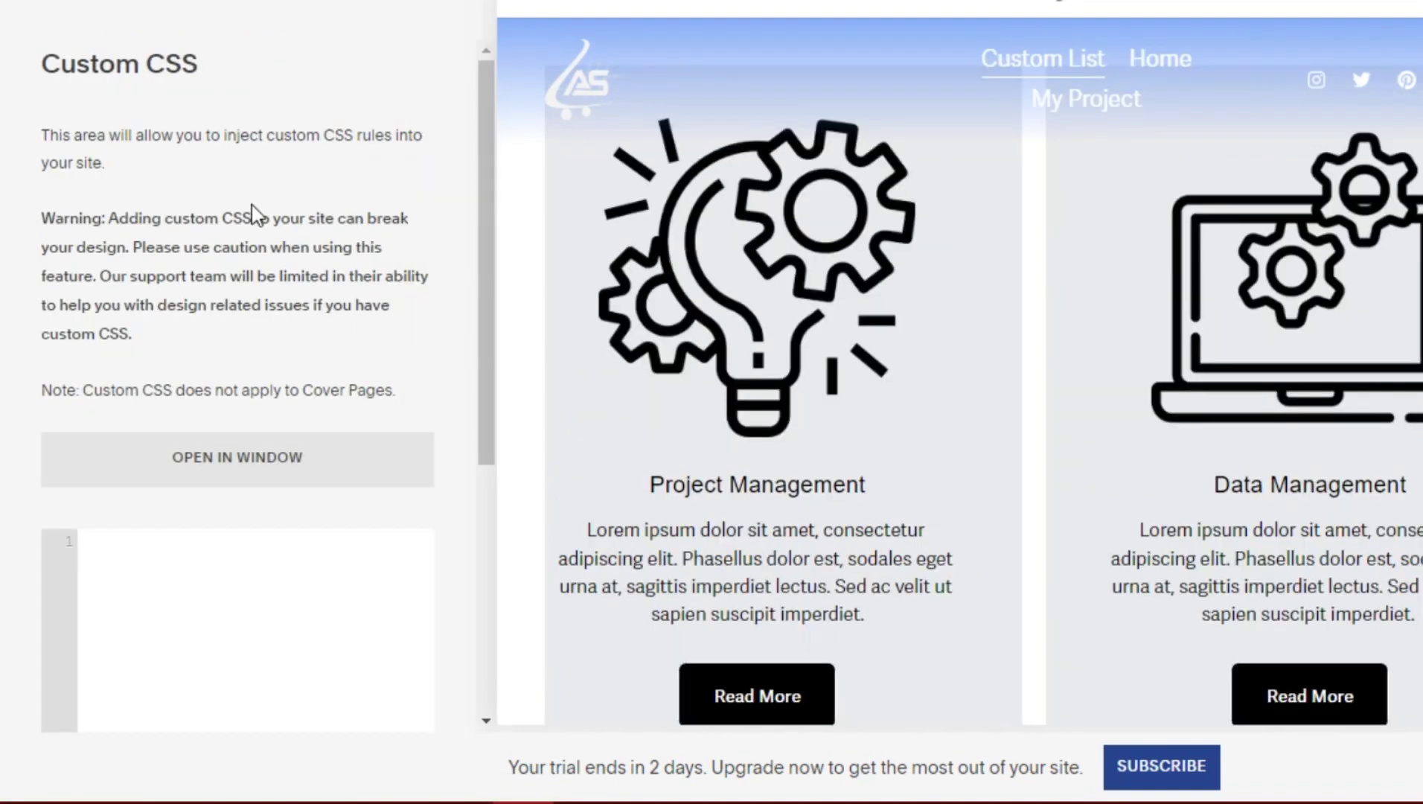
scroll(258, 213, "down", 3)
scroll(258, 262, "down", 3)
left_click(176, 138)
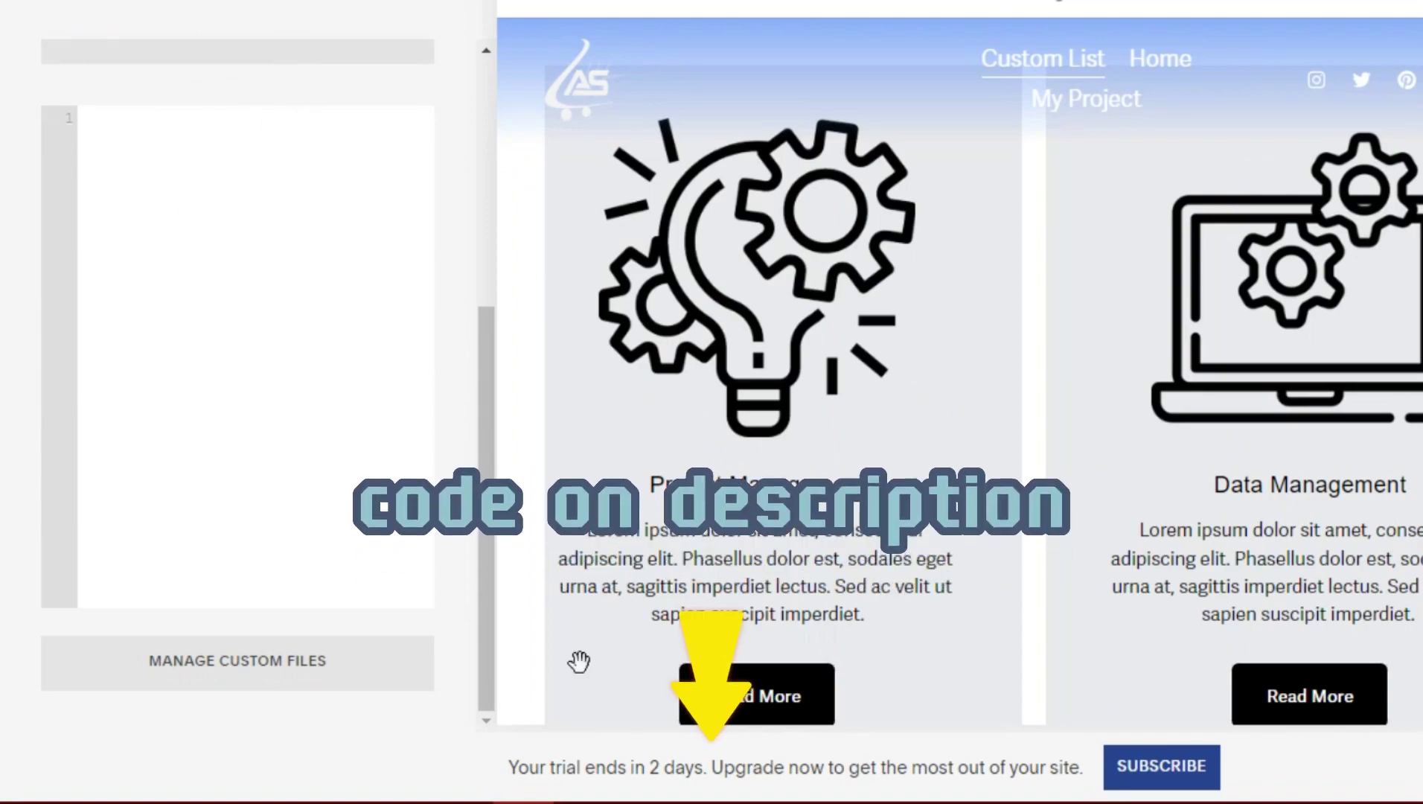
scroll(1024, 400, "up", 3)
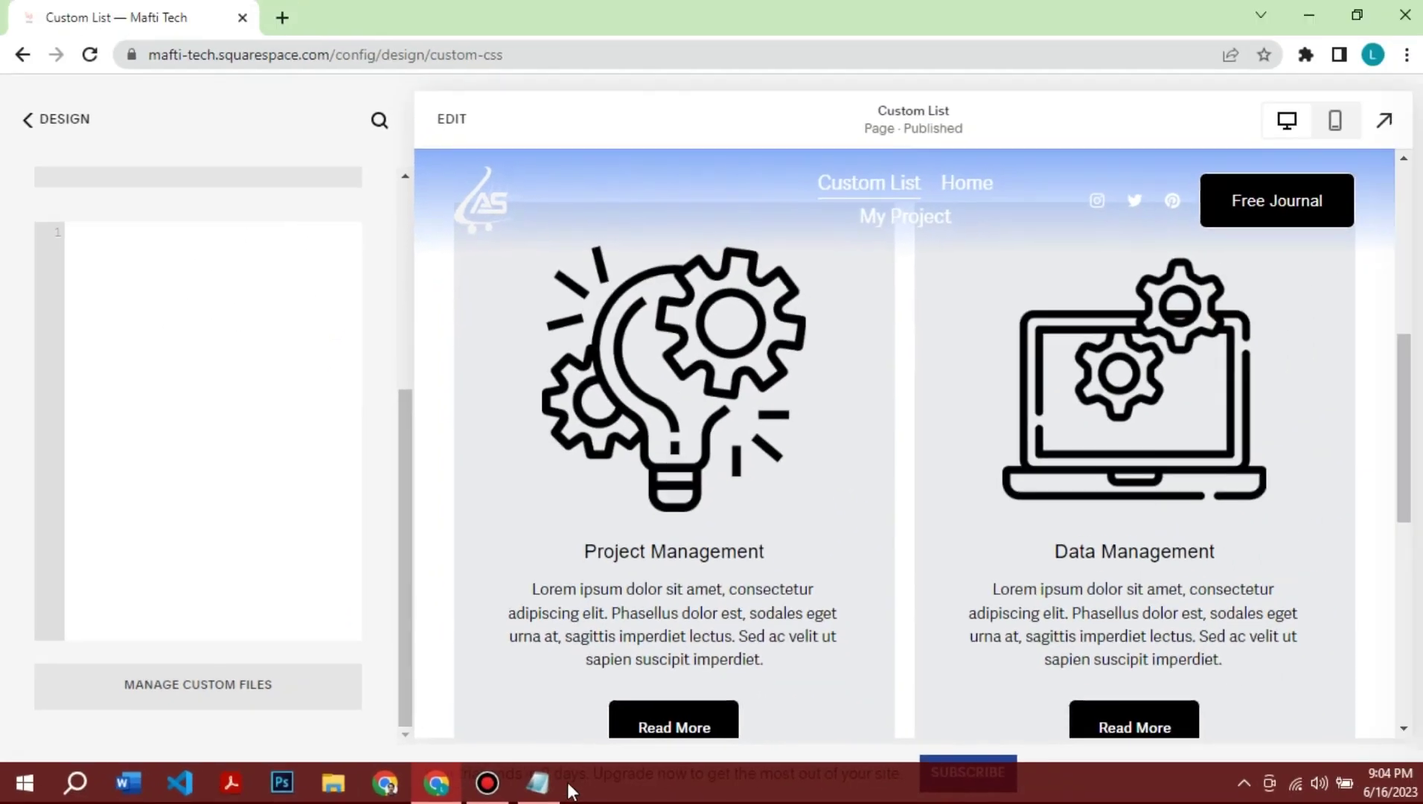
left_click(538, 782)
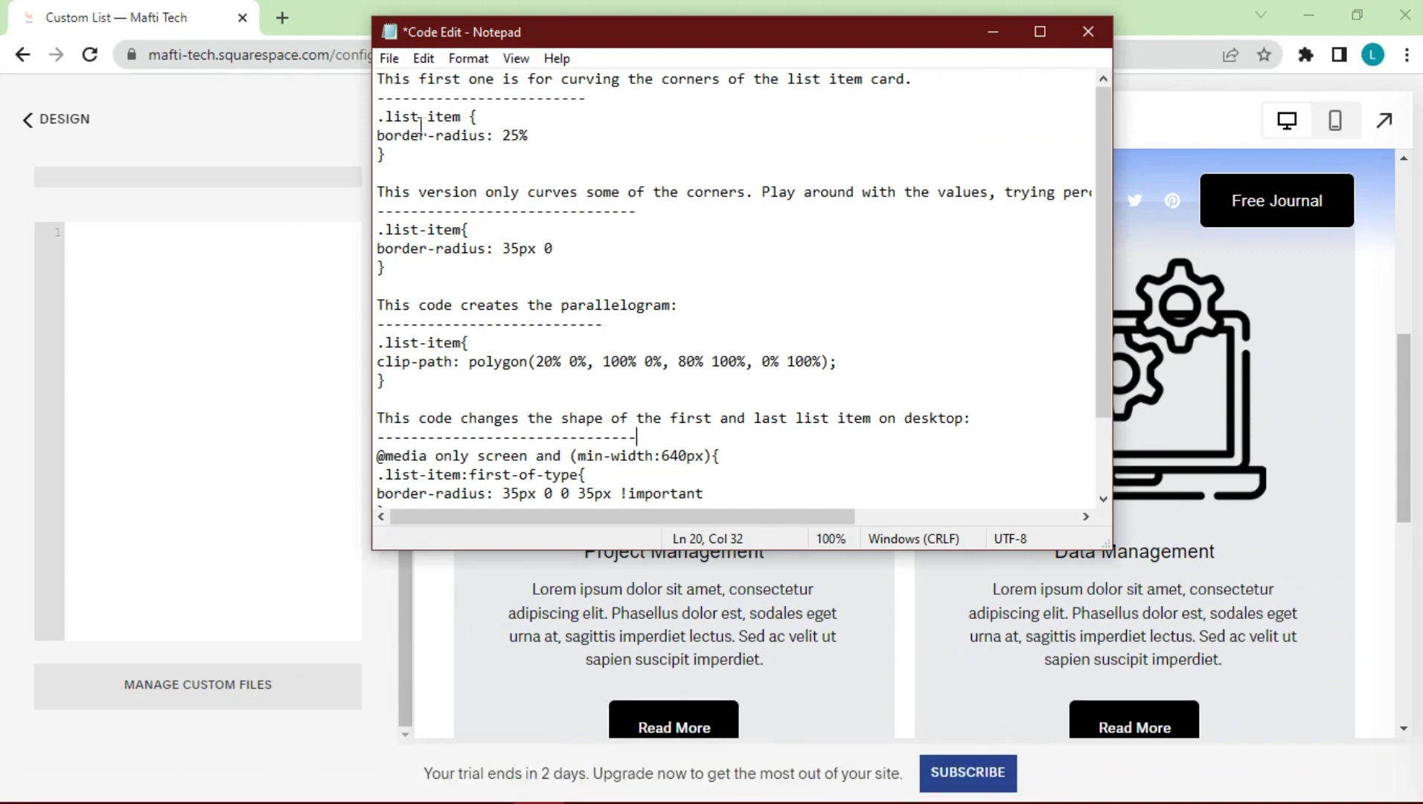
Copy the .list-item border-radius rule from Notepad, then minimize Notepad
left_click_drag(389, 154, 377, 117)
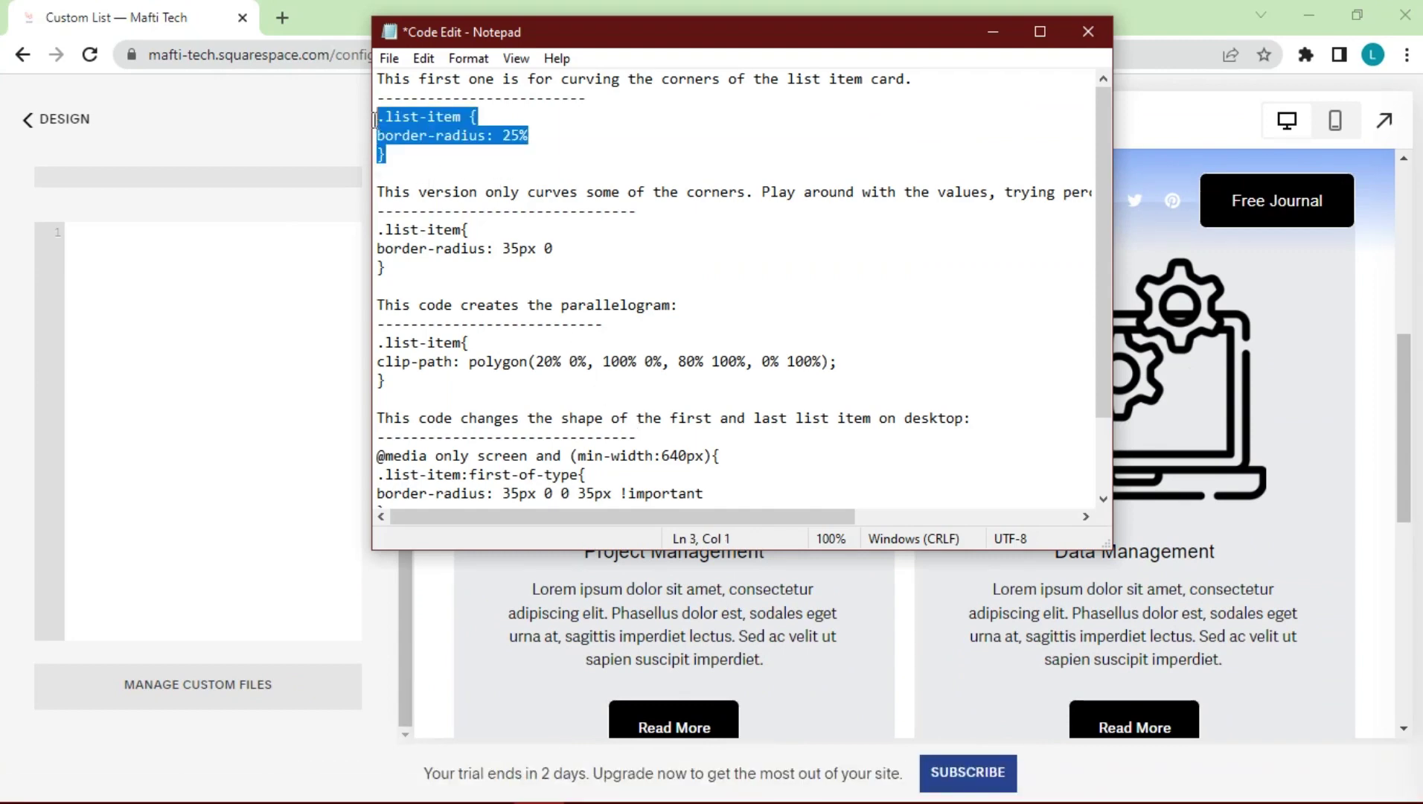
right_click(394, 119)
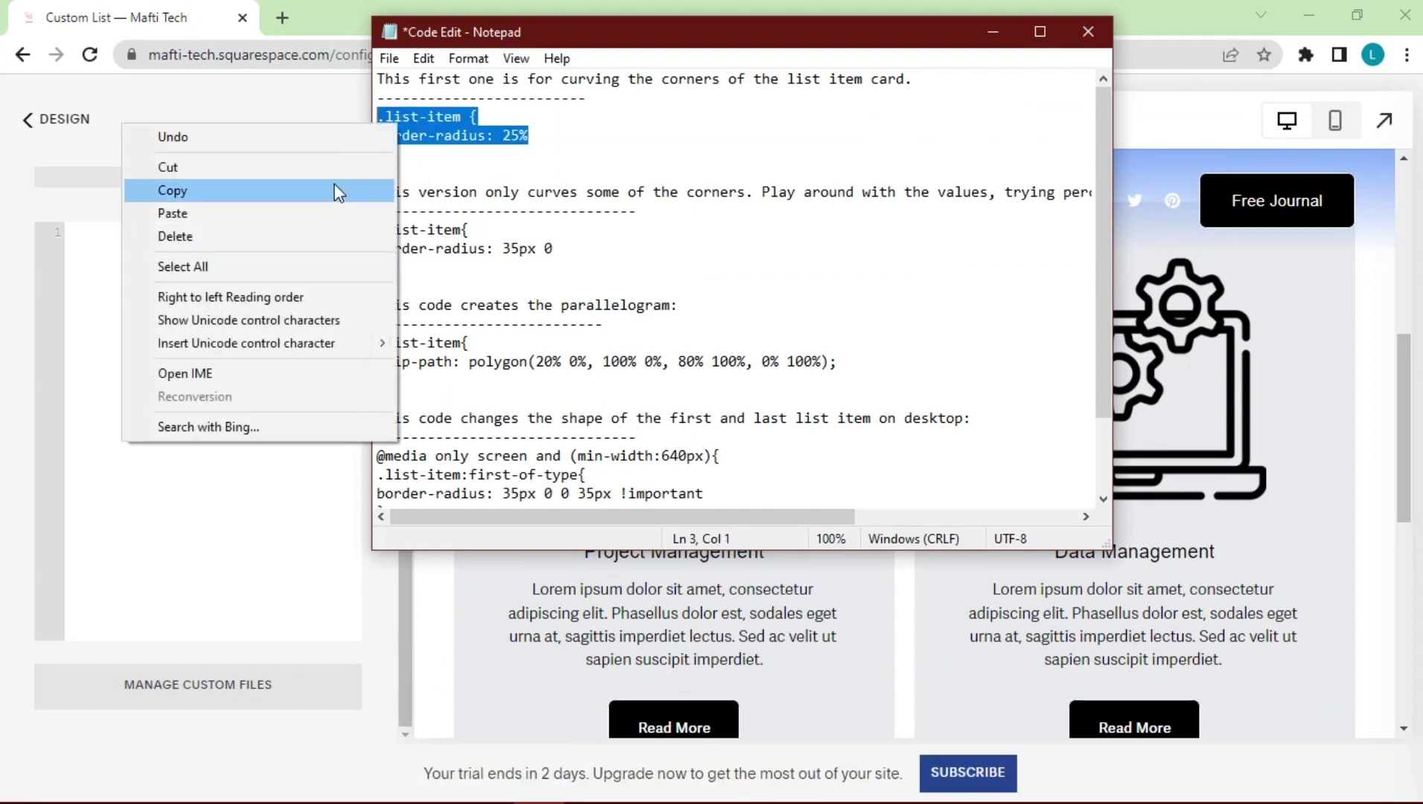
left_click(178, 189)
left_click(517, 86)
left_click(991, 31)
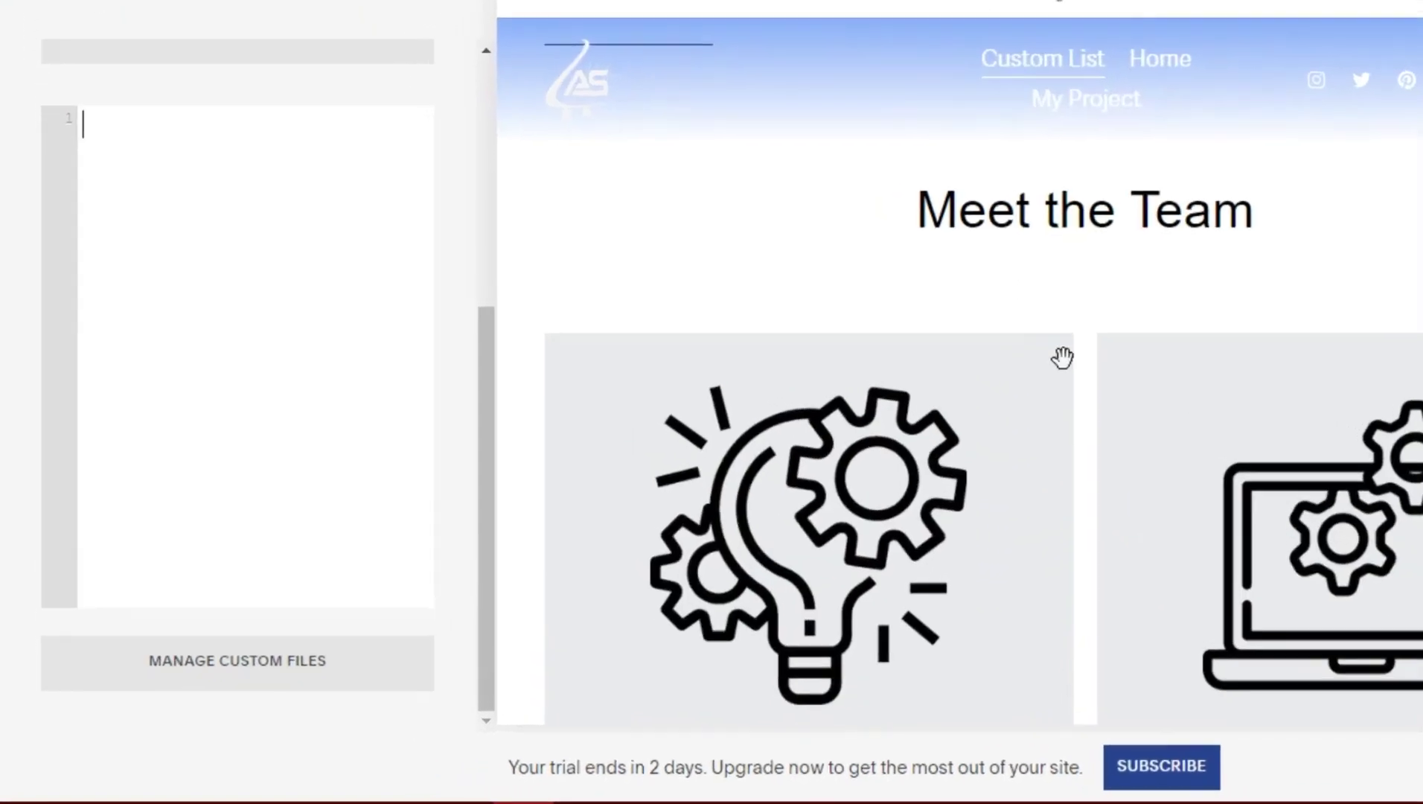
Paste the .list-item rule and set its border-radius to 10% 0 5% 20%
key("ctrl+v")
scroll(779, 388, "down", 3)
scroll(589, 264, "up", 3)
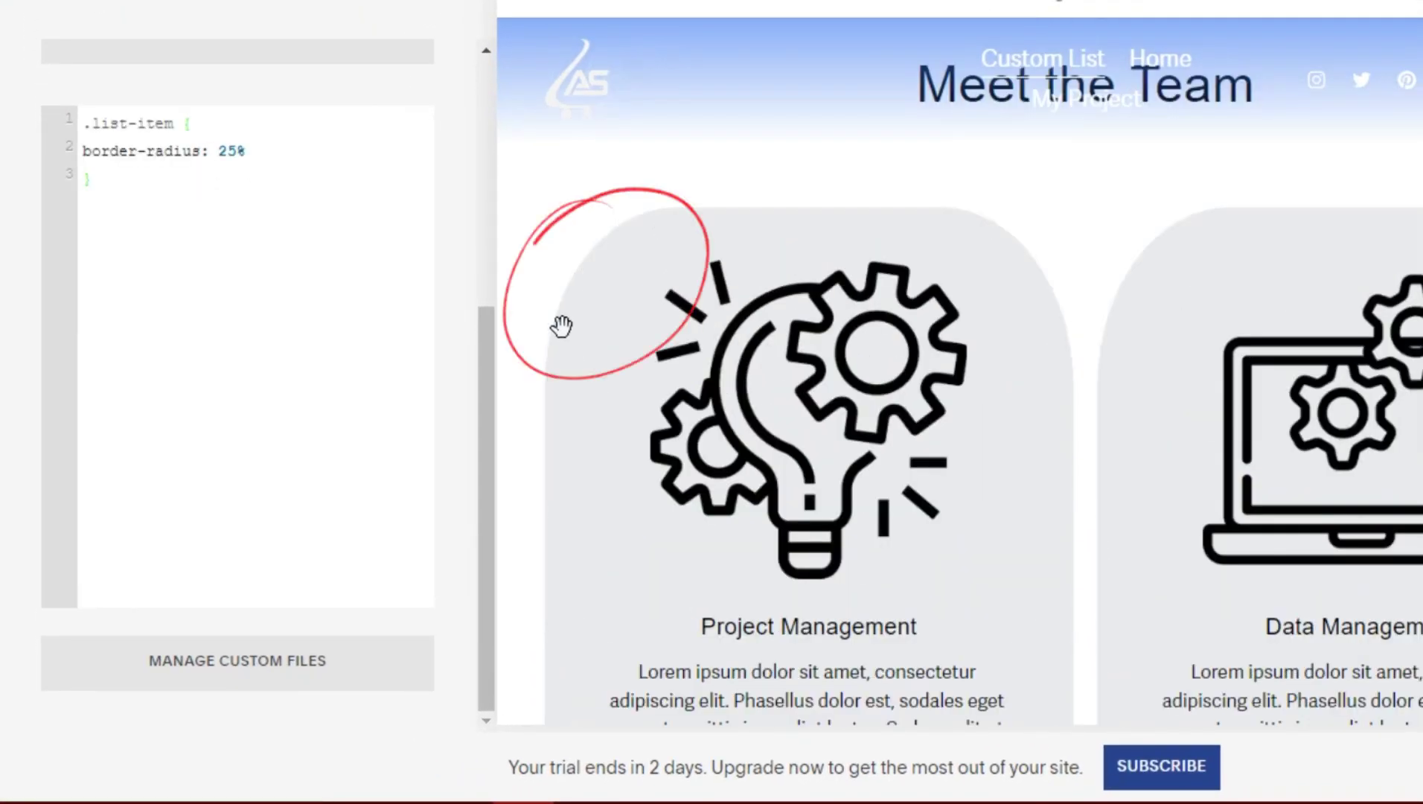
double_click(228, 151)
type("10")
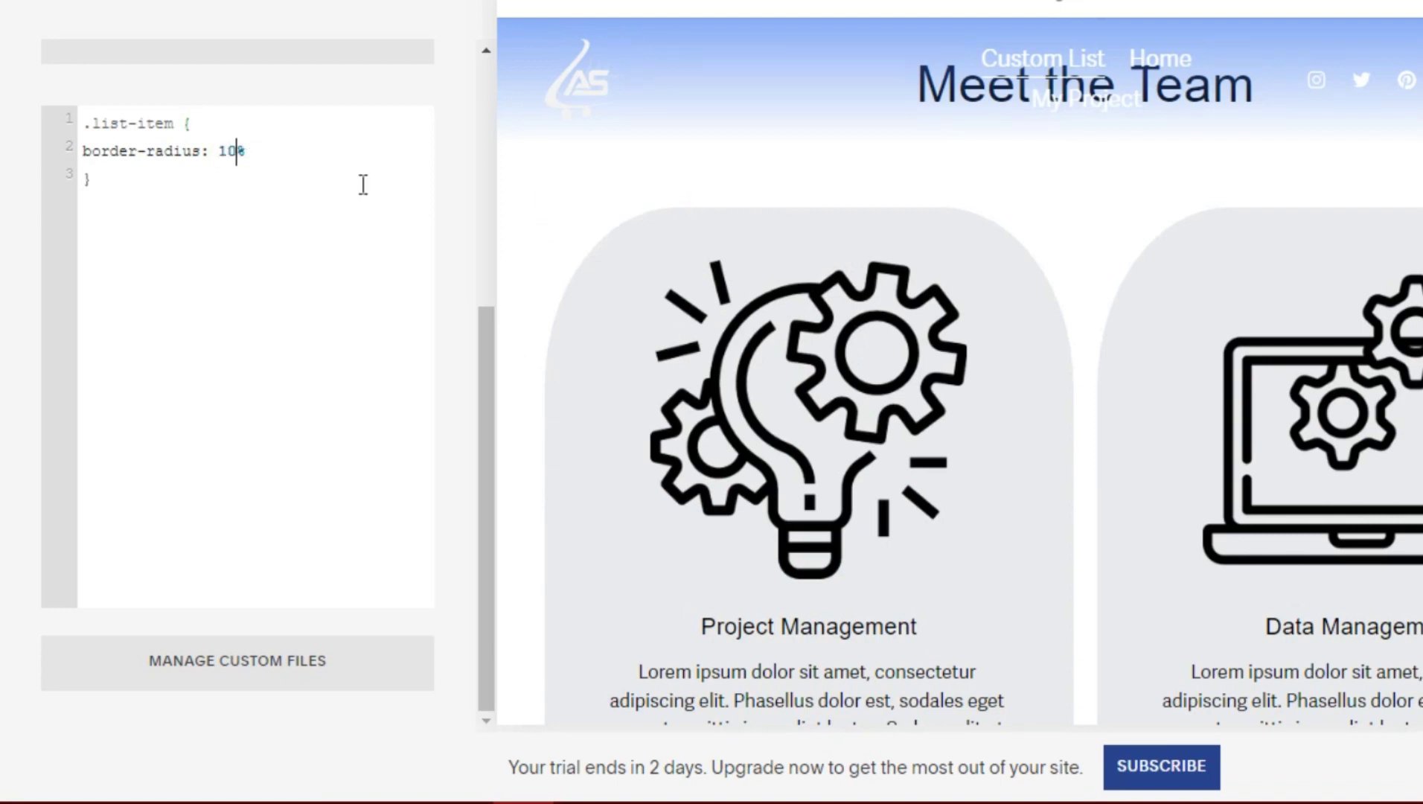
key("BackSpace")
key("BackSpace")
type("5")
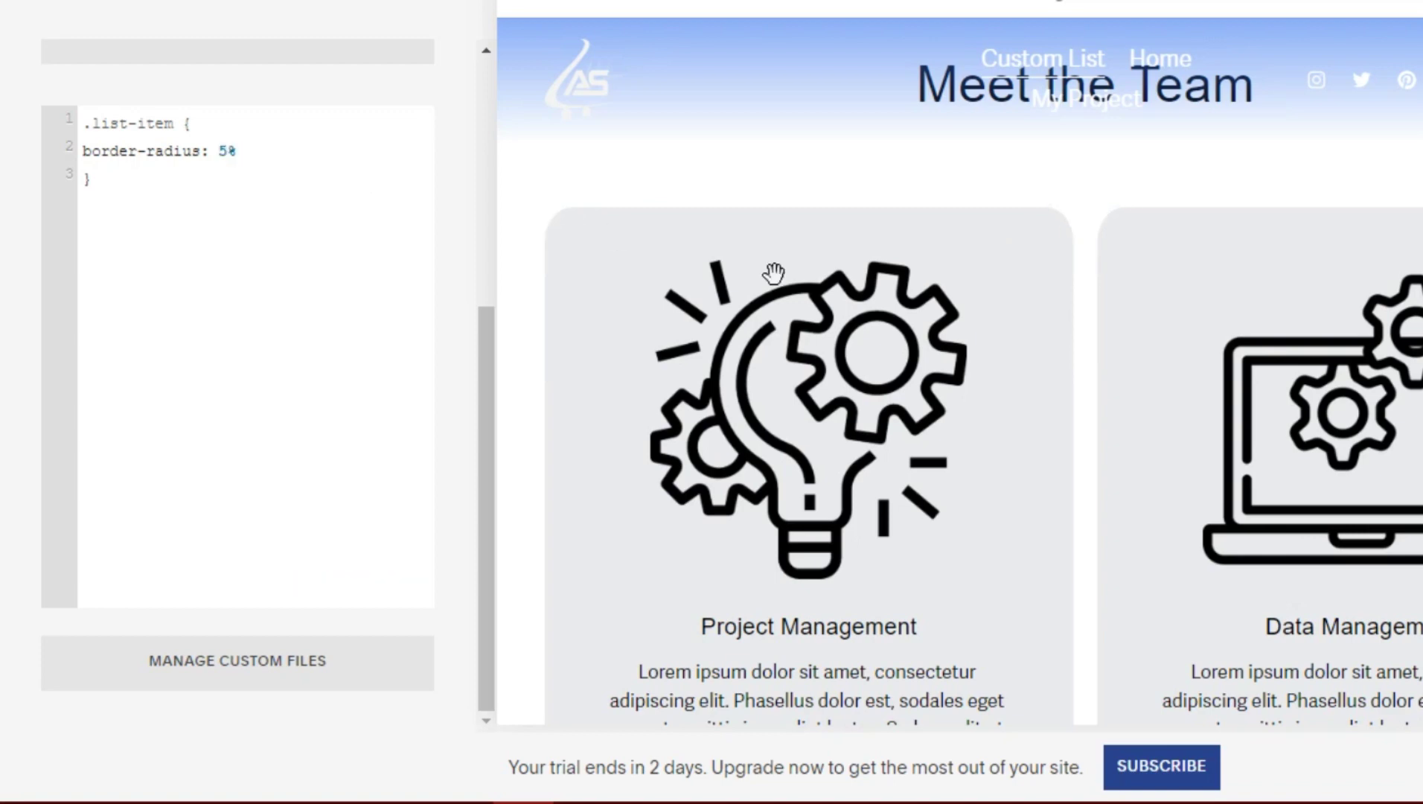
scroll(1020, 337, "down", 3)
scroll(1020, 337, "up", 2)
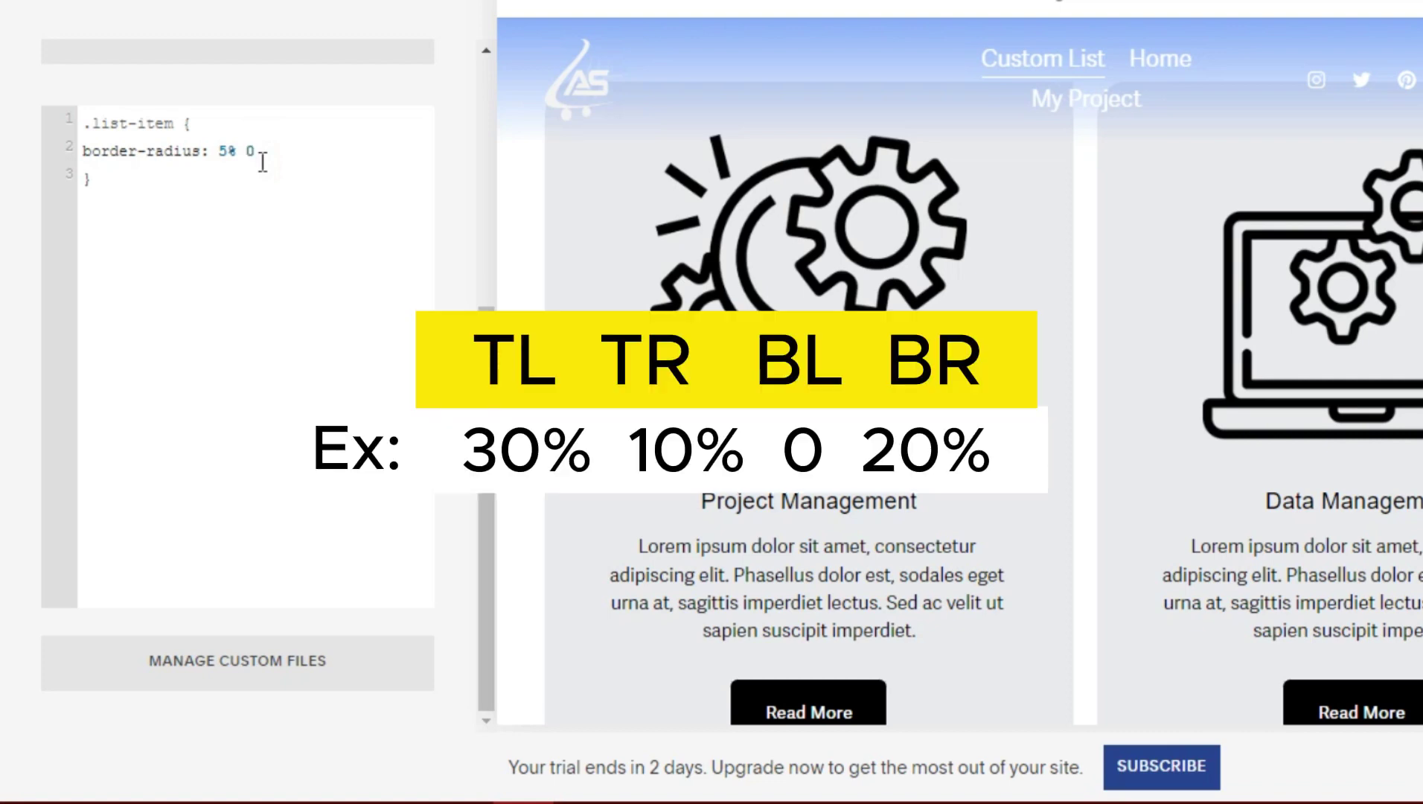
scroll(801, 290, "up", 3)
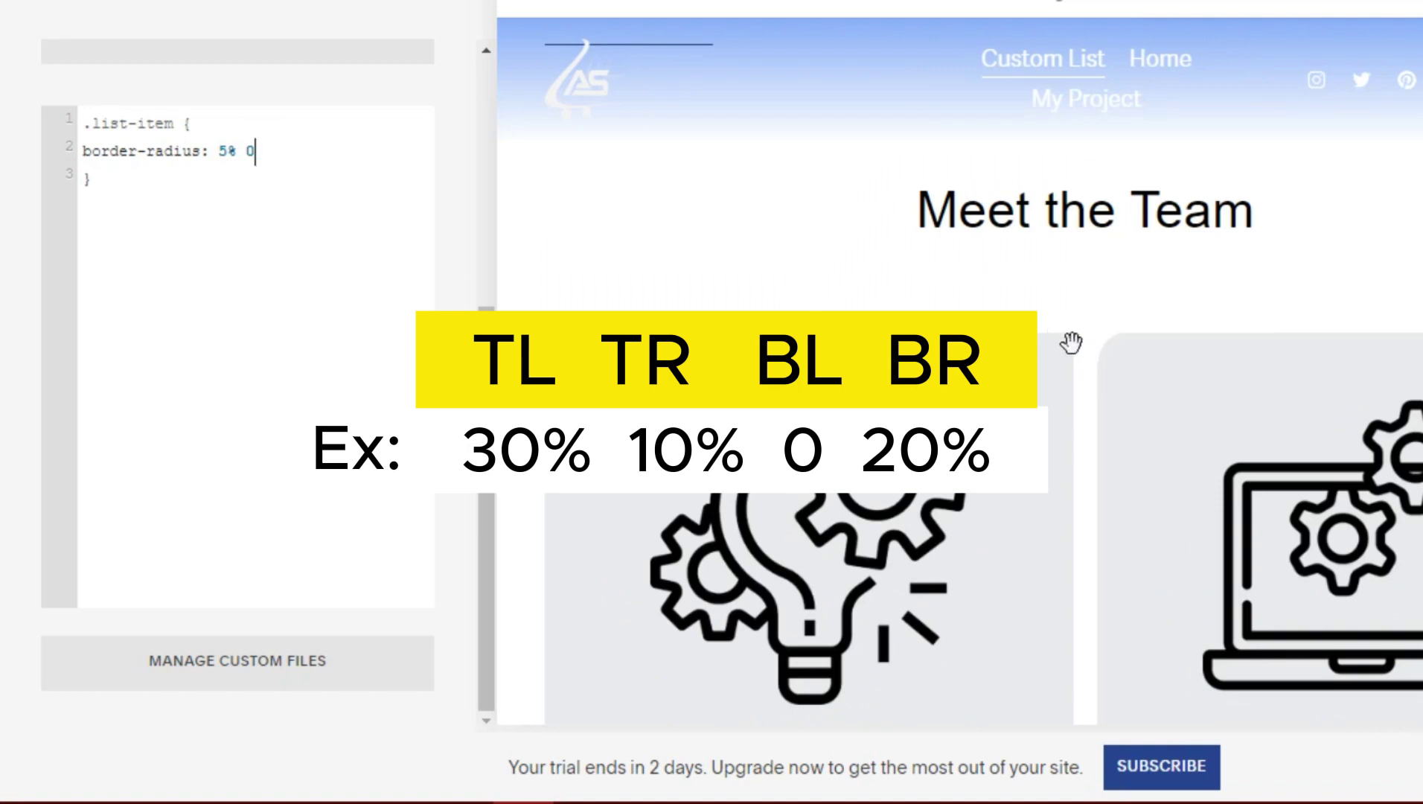
scroll(1070, 343, "down", 5)
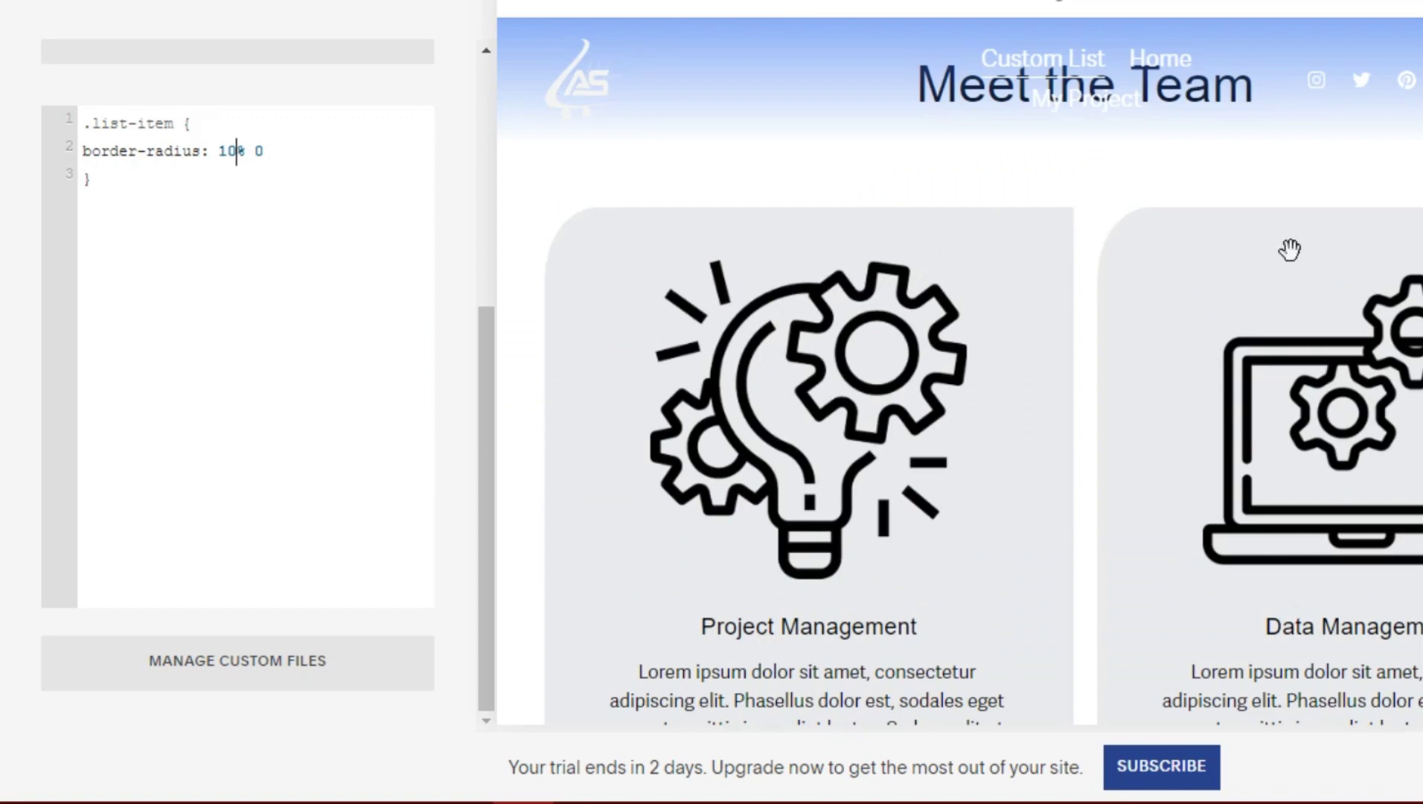
scroll(1278, 266, "down", 5)
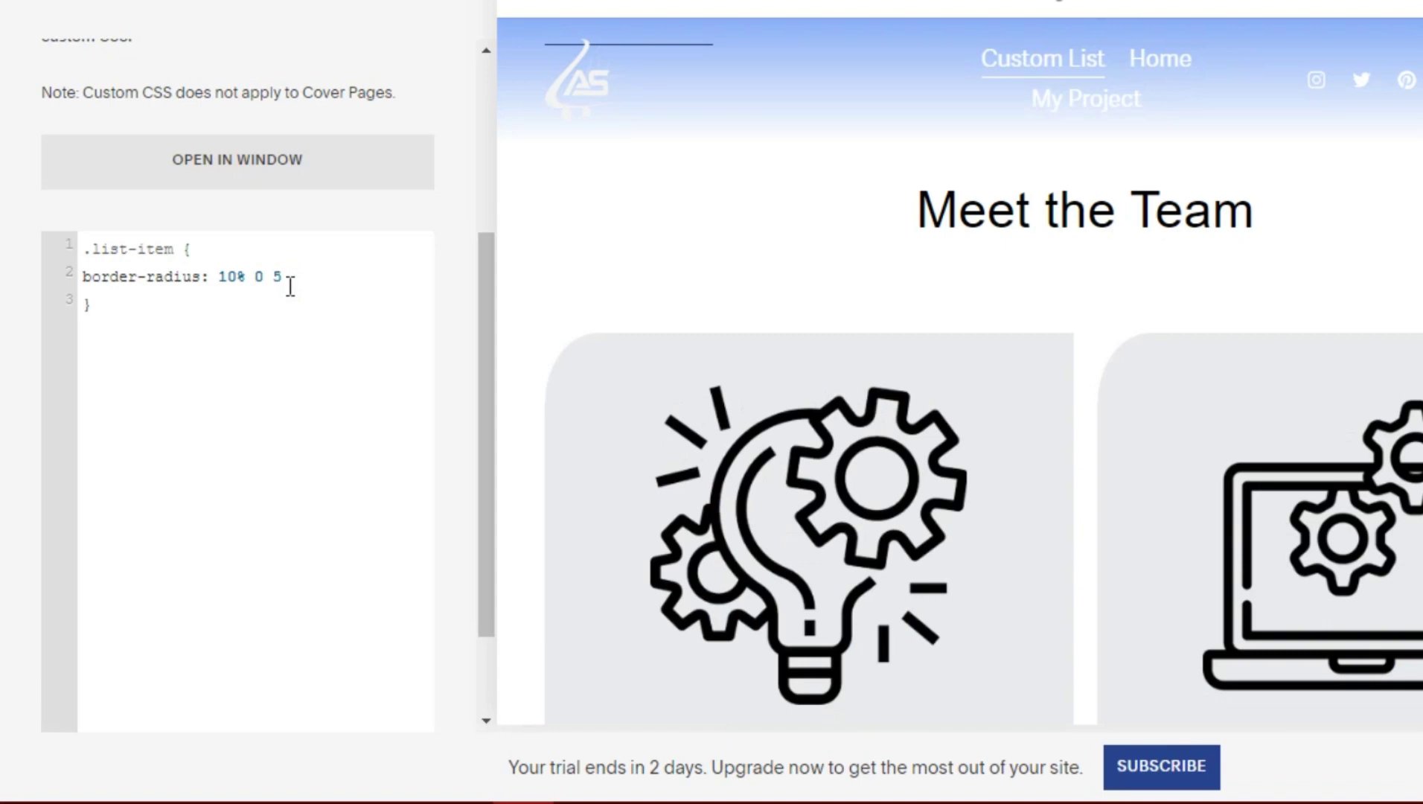
scroll(561, 345, "down", 5)
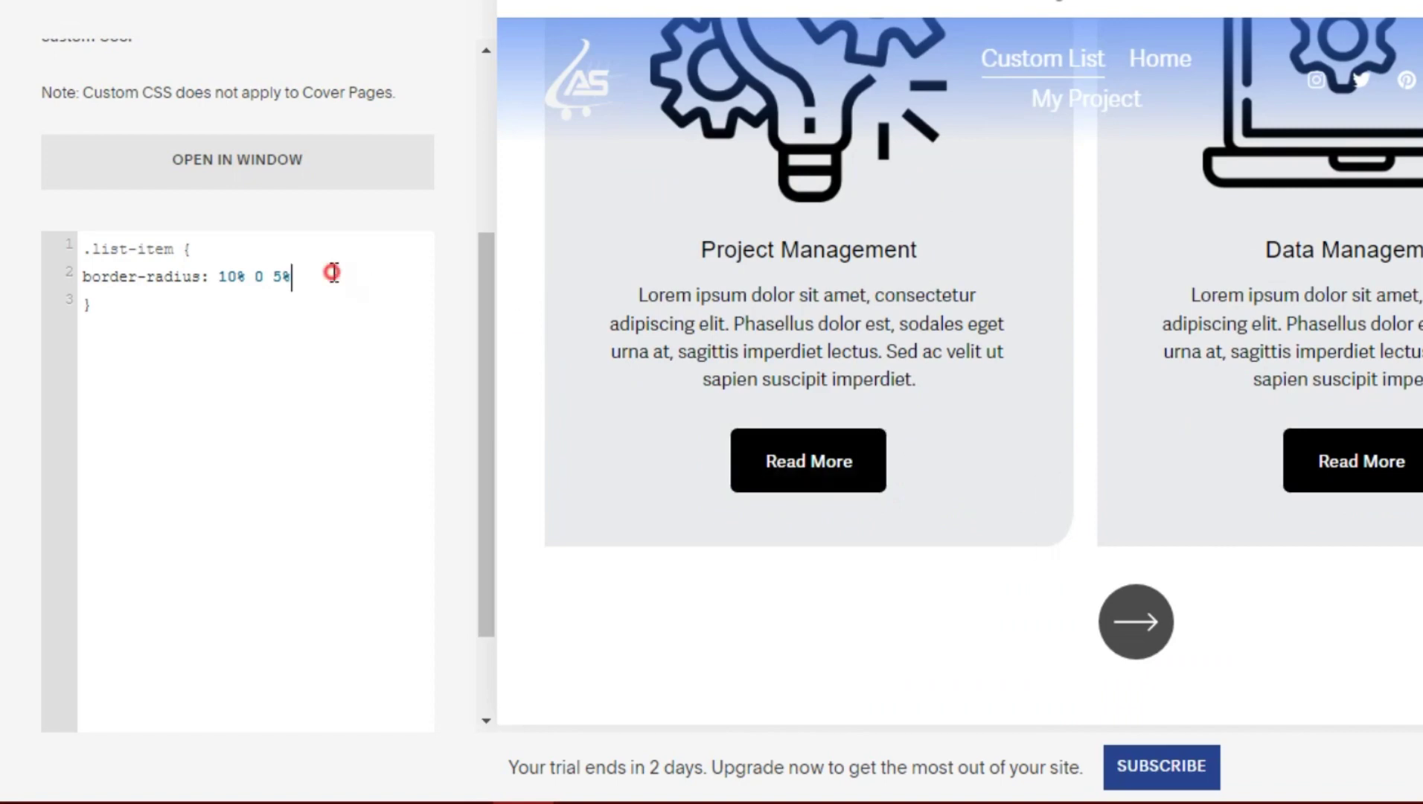
type(" 20%")
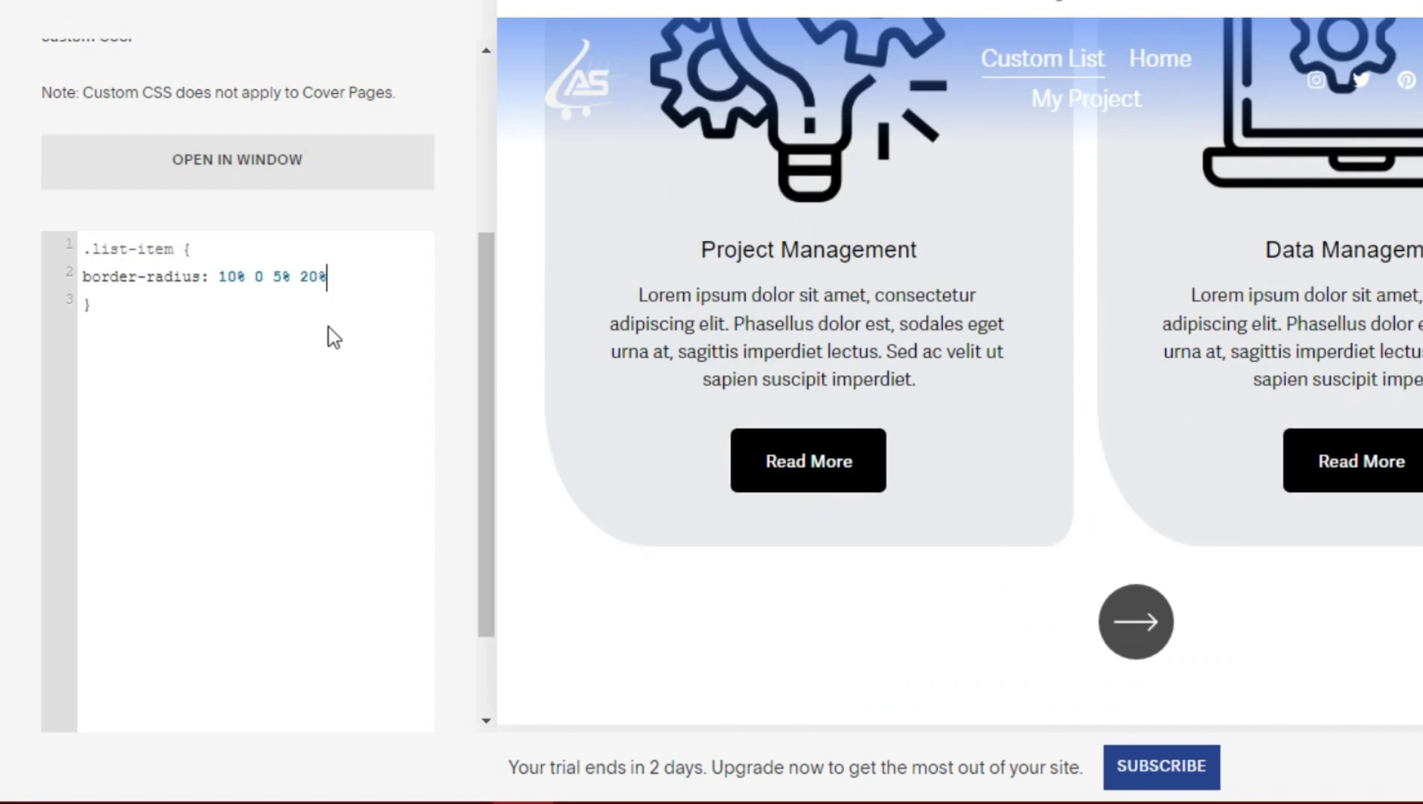
left_click(291, 331)
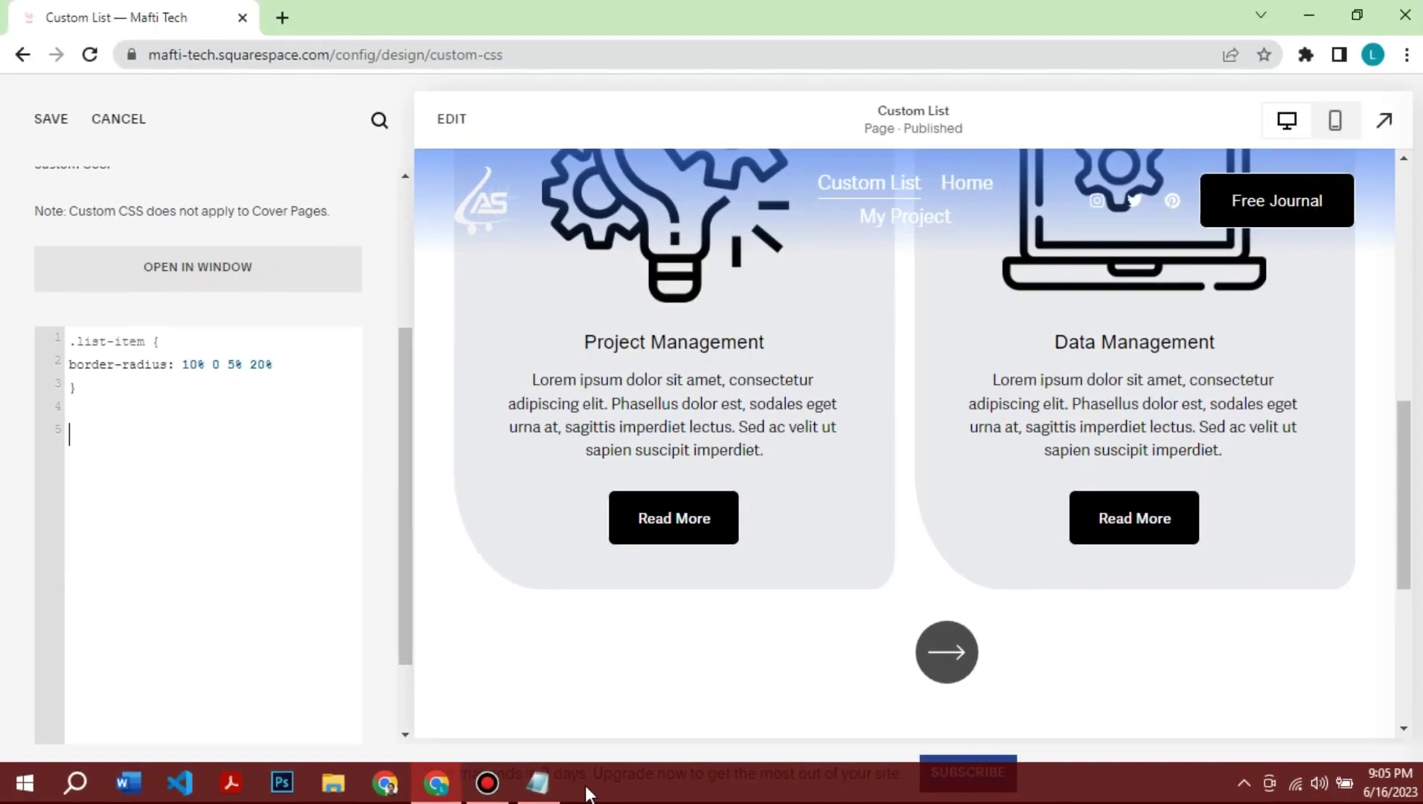
Copy the parallelogram clip-path rule from the notes into the custom CSS
left_click(540, 788)
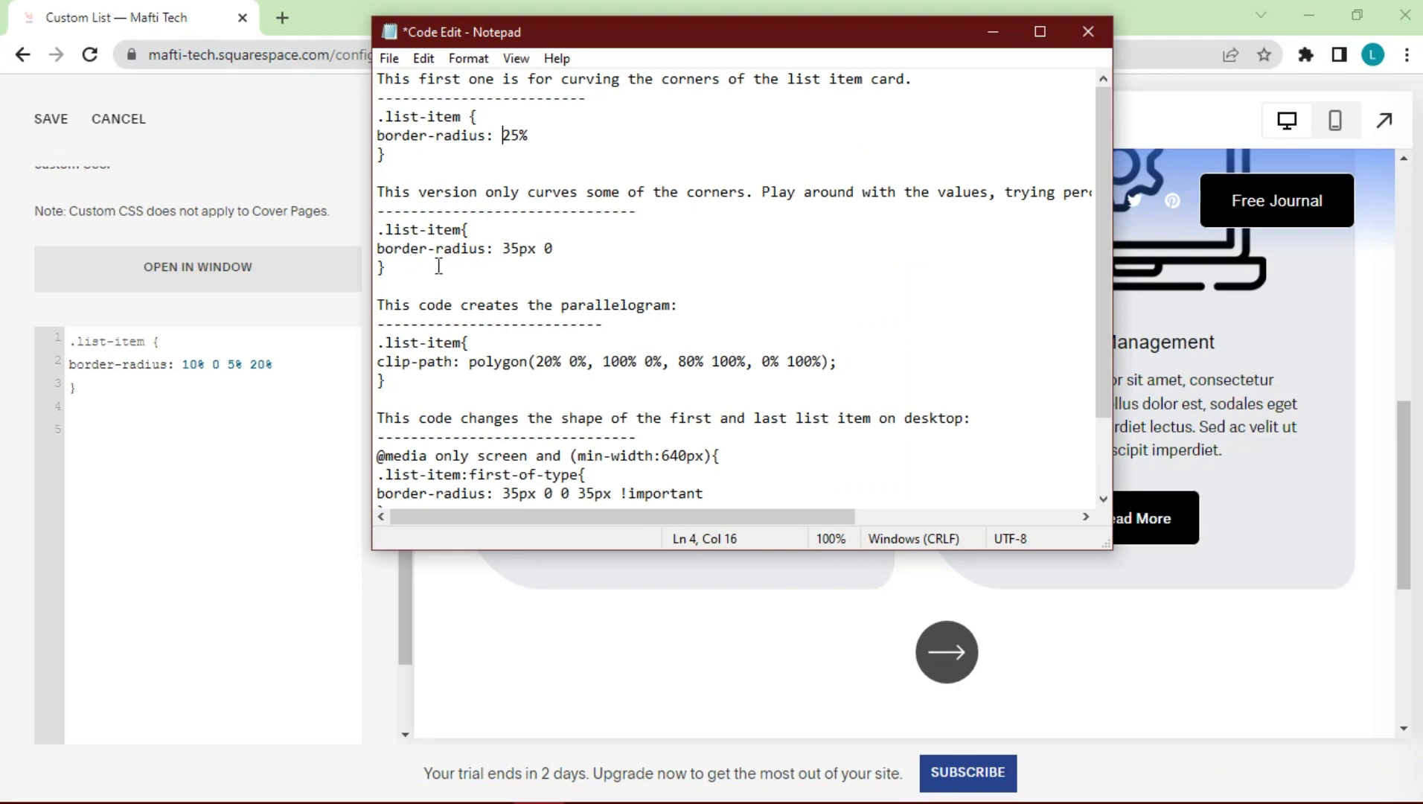
scroll(445, 250, "down", 1)
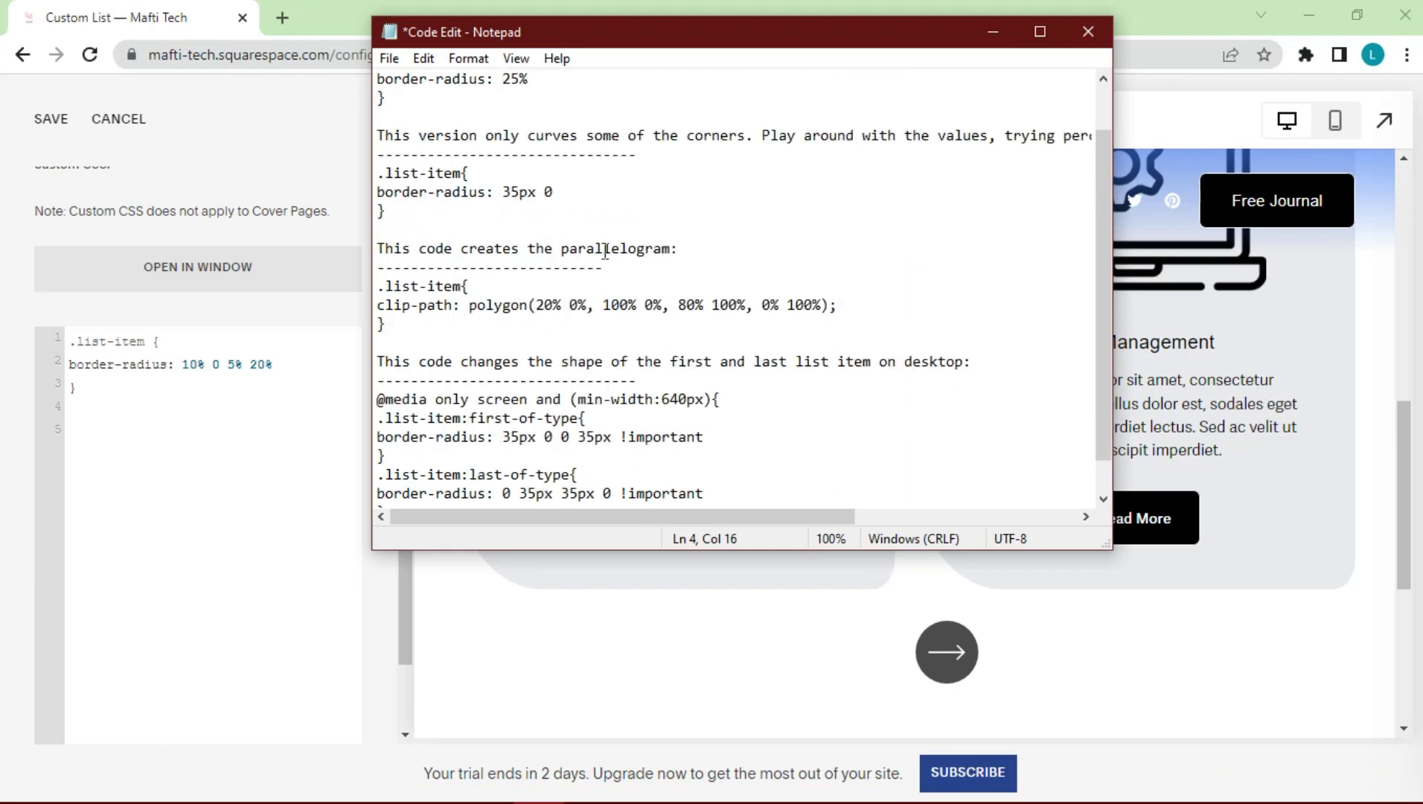
left_click_drag(836, 322, 377, 286)
right_click(376, 286)
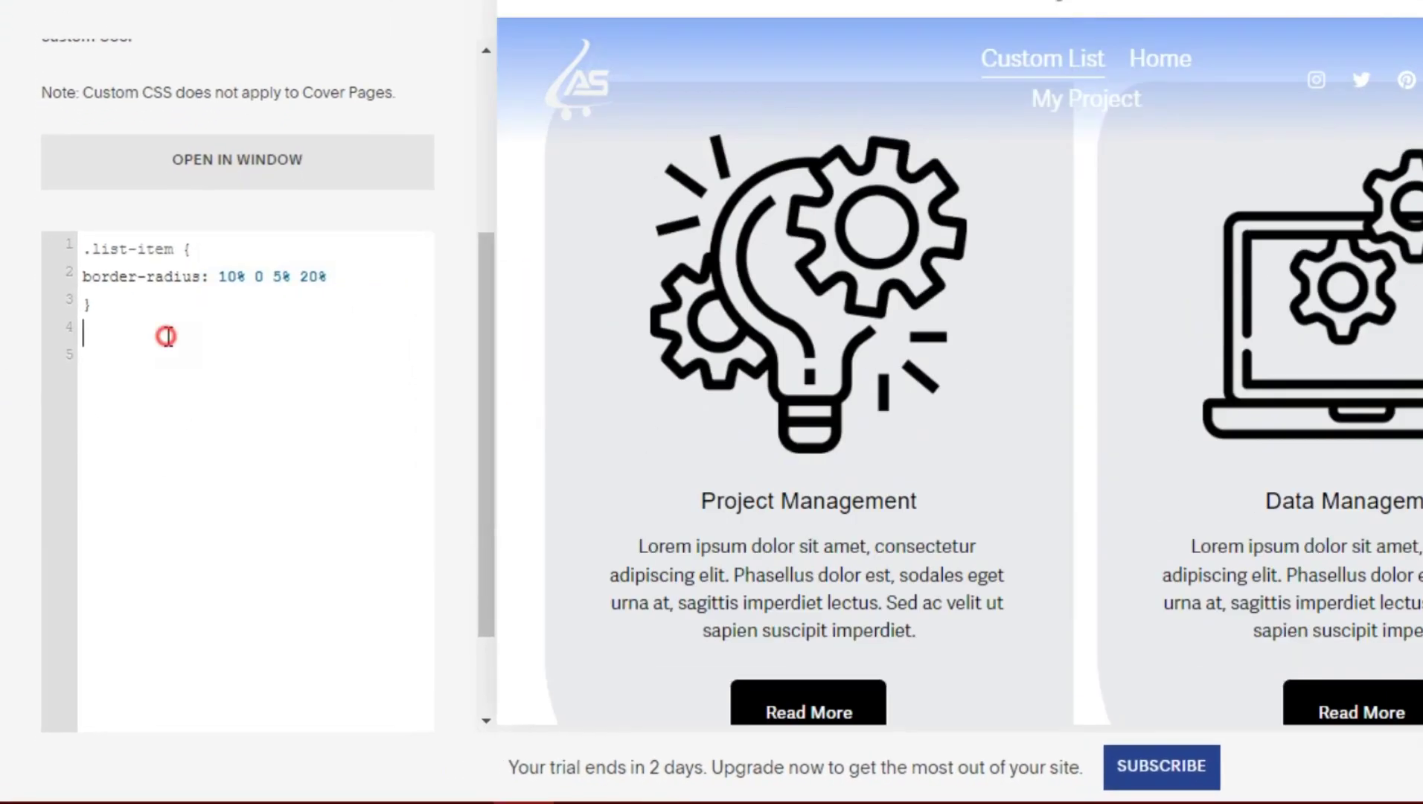
type(".list-item{ clip-path: polygon(20% 0%, 100% 0%, 80% 100%, 0% 100%); }")
scroll(1093, 477, "down", 3)
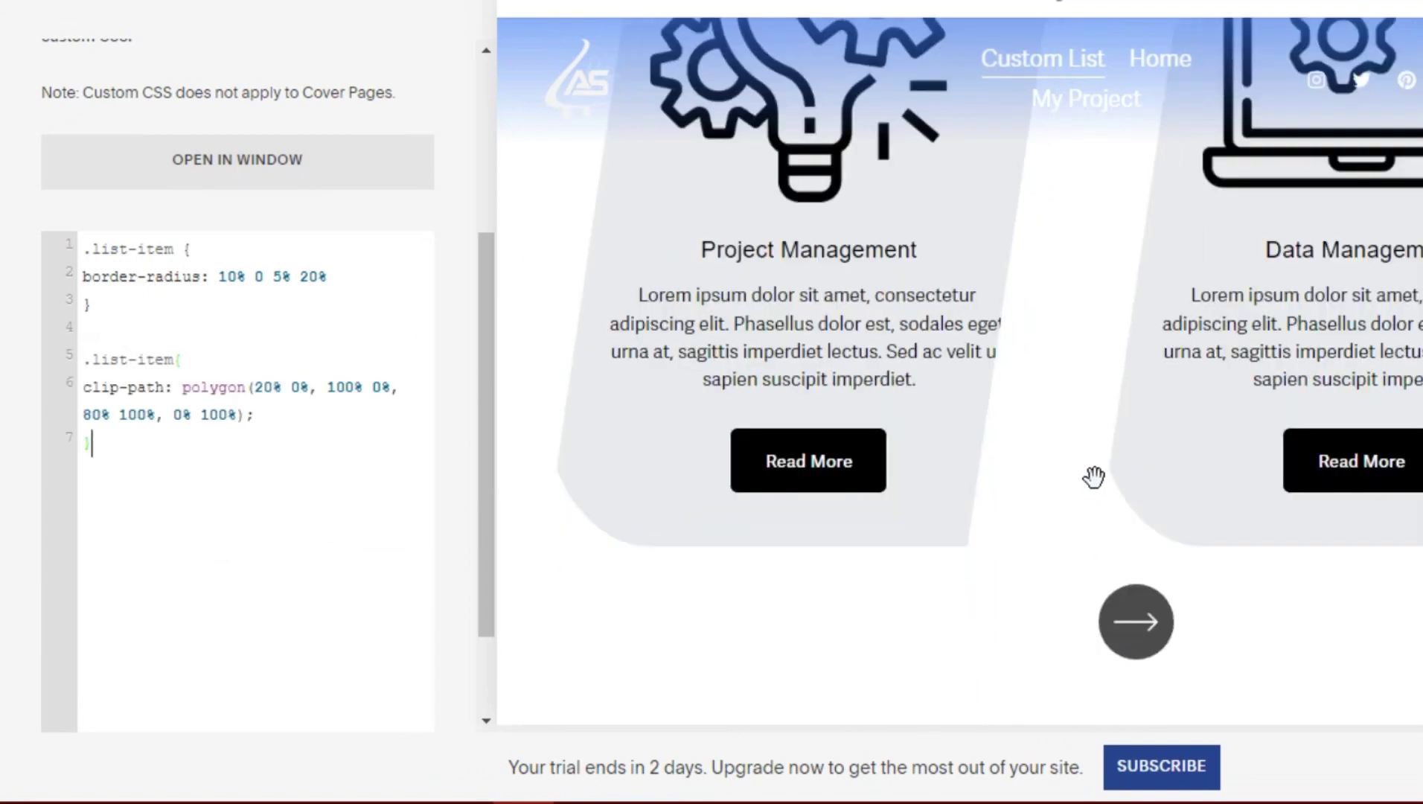
scroll(1094, 477, "up", 3)
scroll(1173, 325, "down", 2)
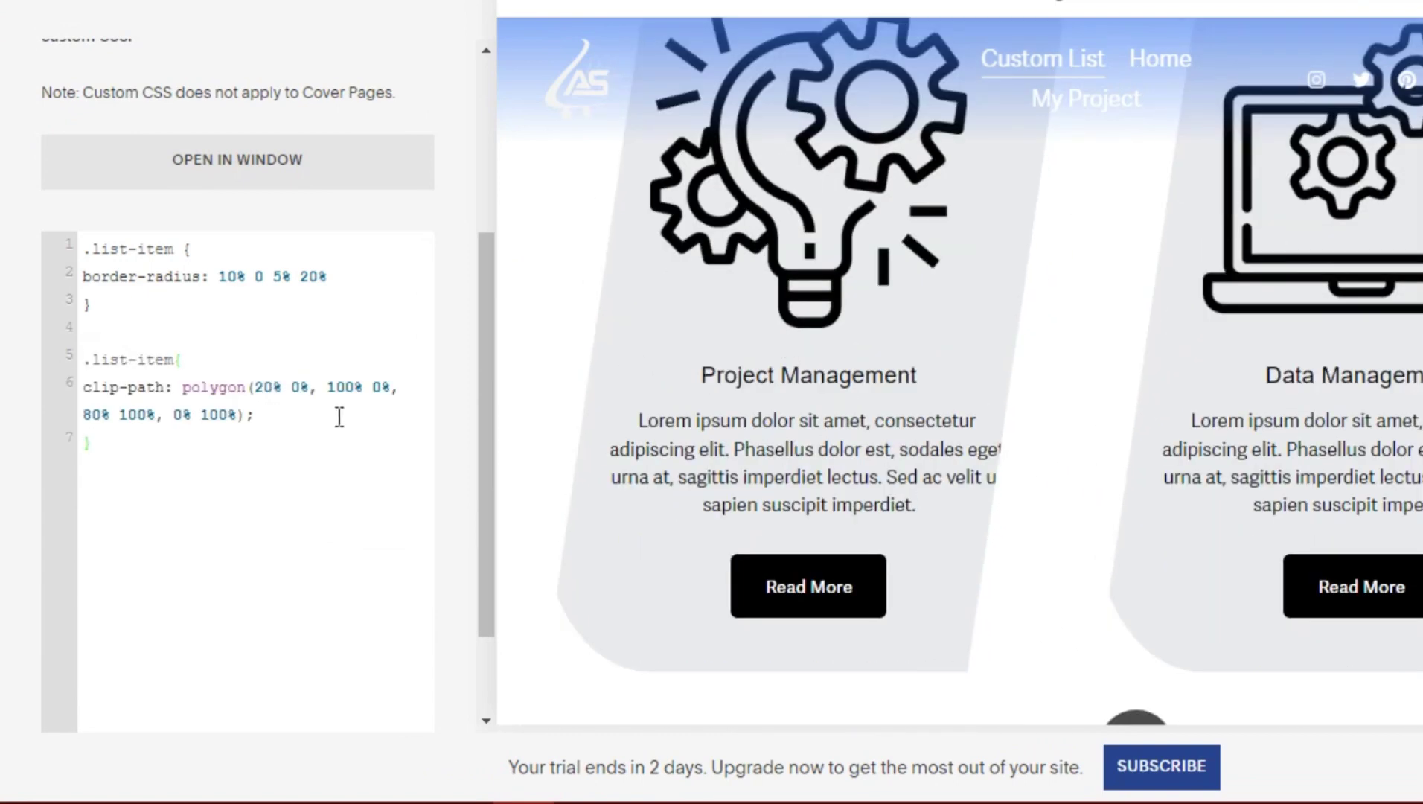
Test 20% on the last polygon value, revert to 100%, and delete the border-radius rule
double_click(221, 415)
type("20")
key("ctrl+z")
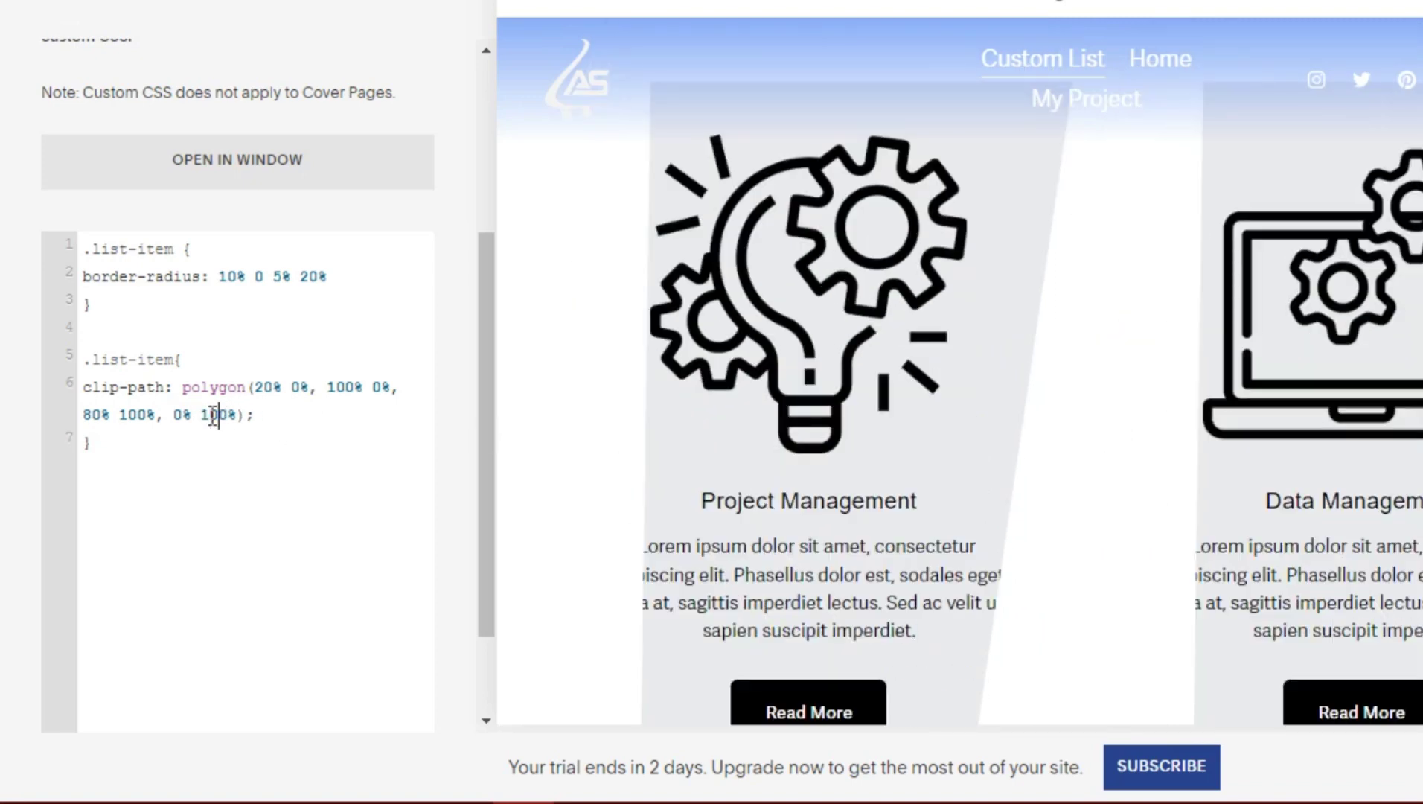
scroll(1094, 477, "down", 3)
scroll(1093, 477, "up", 2)
left_click_drag(100, 307, 78, 253)
key("Delete")
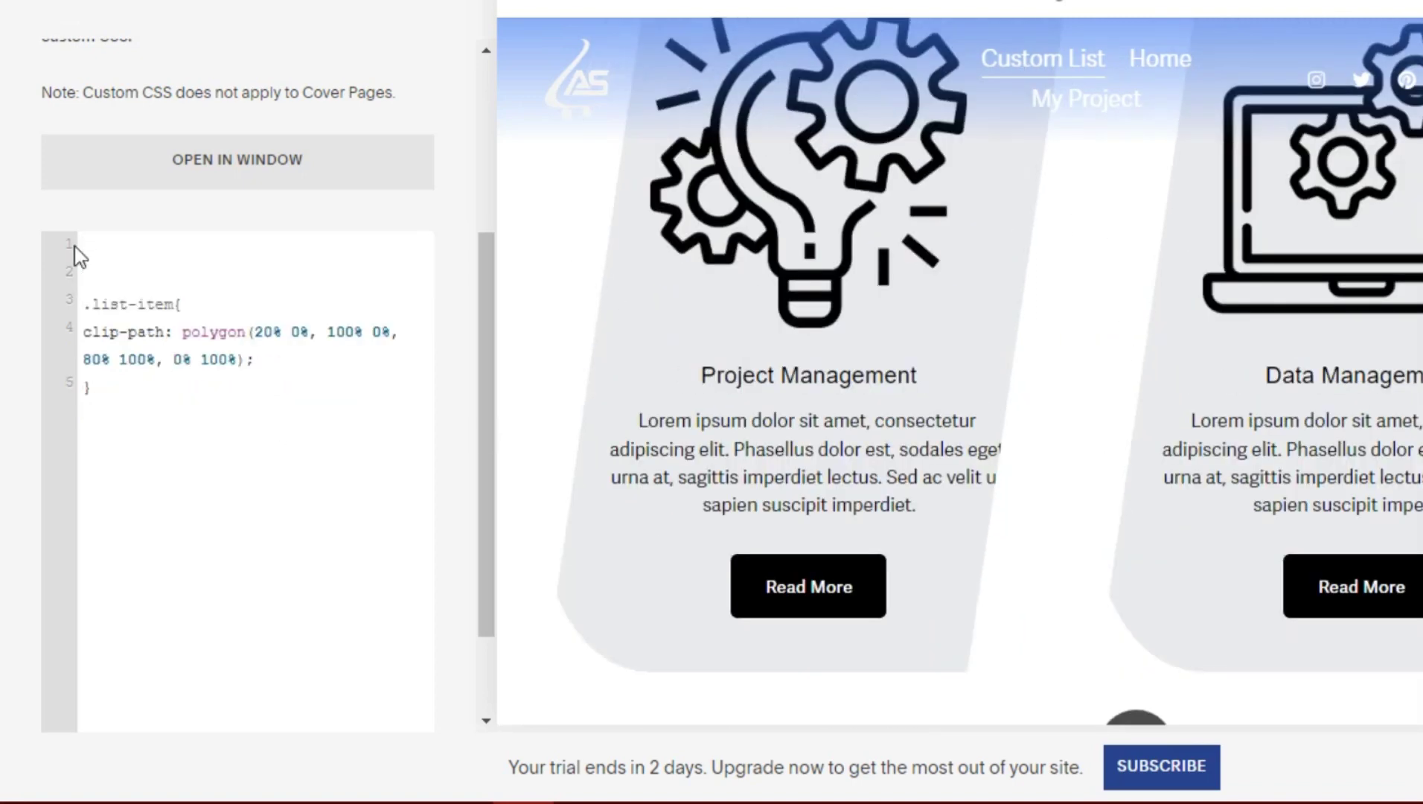
scroll(1000, 600, "up", 3)
scroll(1000, 333, "down", 3)
scroll(867, 286, "down", 3)
scroll(867, 286, "up", 5)
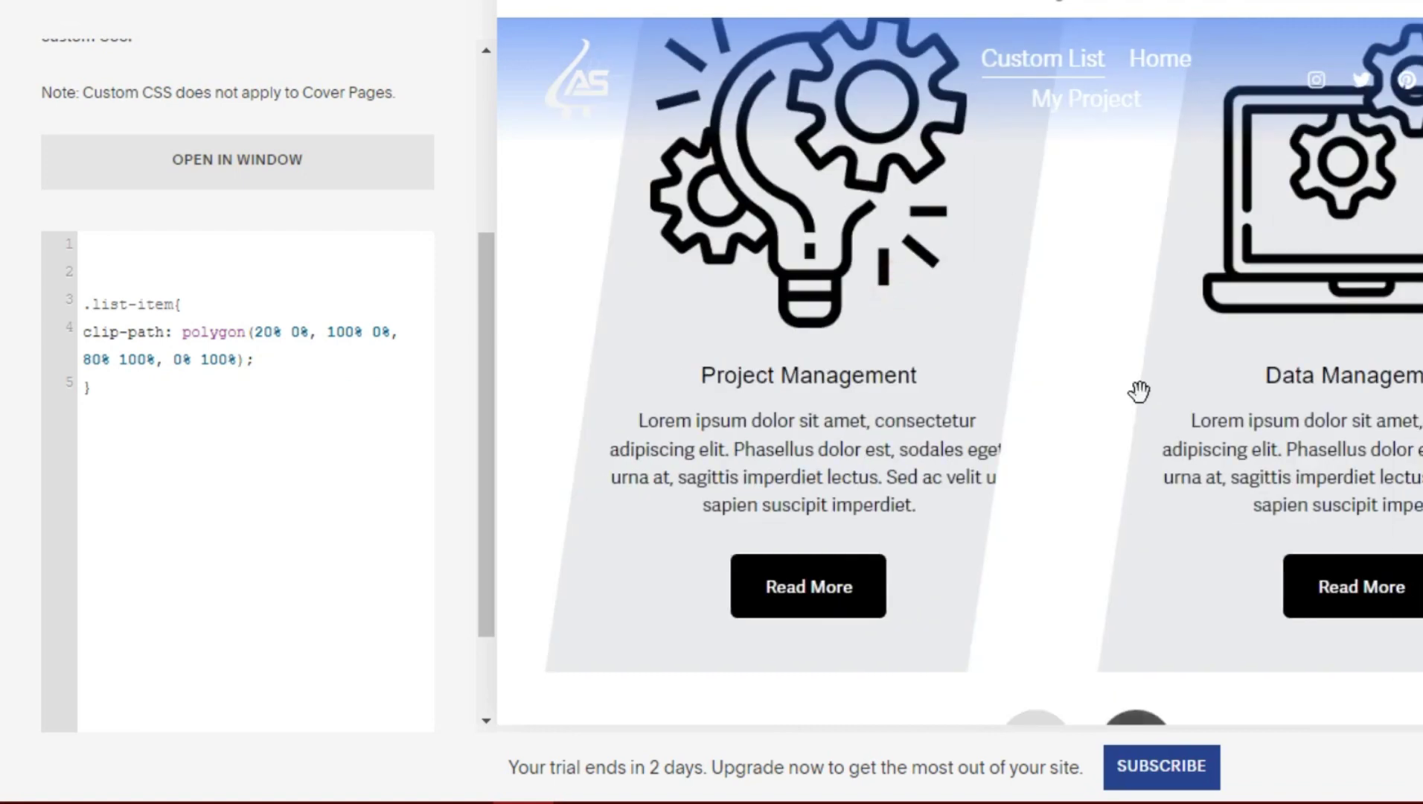
scroll(867, 286, "up", 3)
left_click(538, 783)
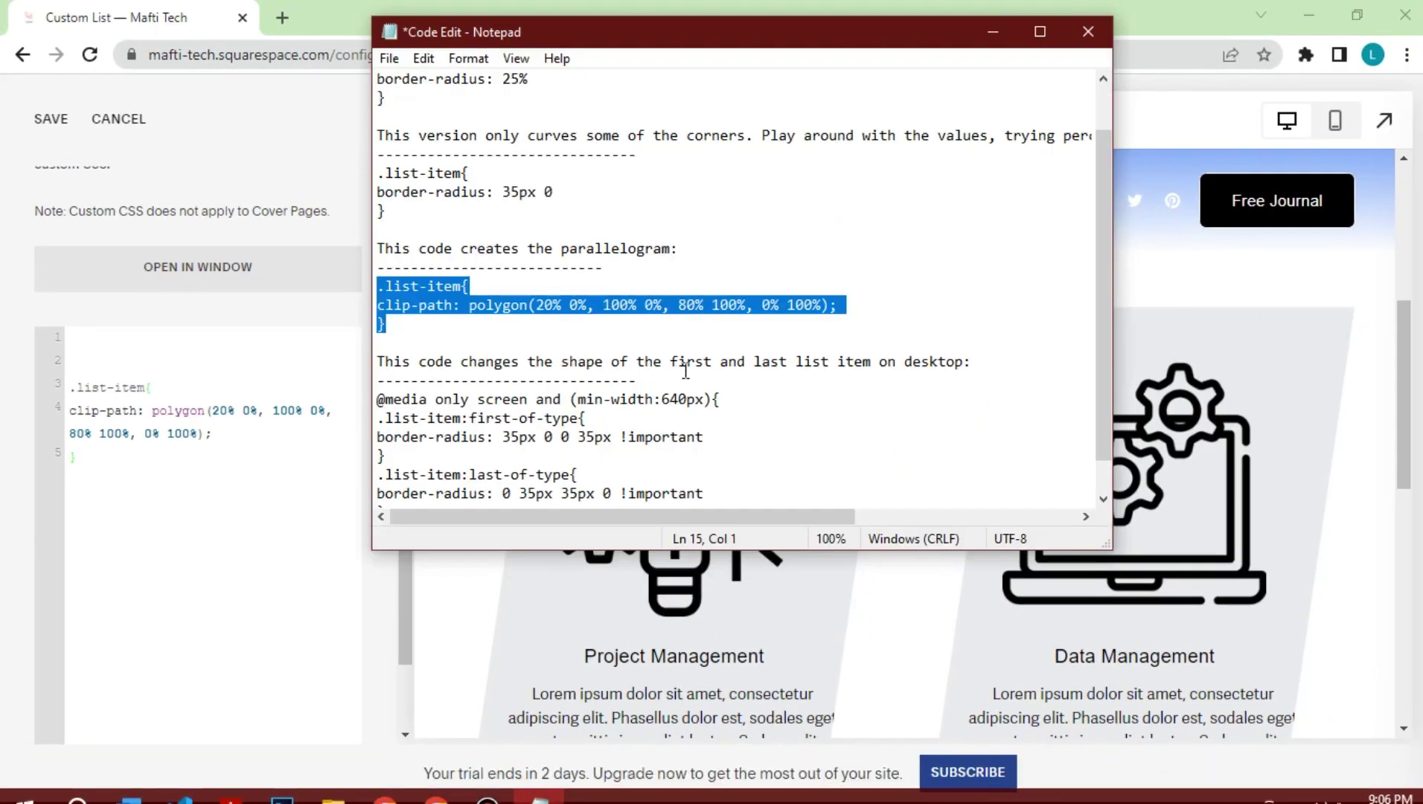
scroll(687, 377, "down", 1)
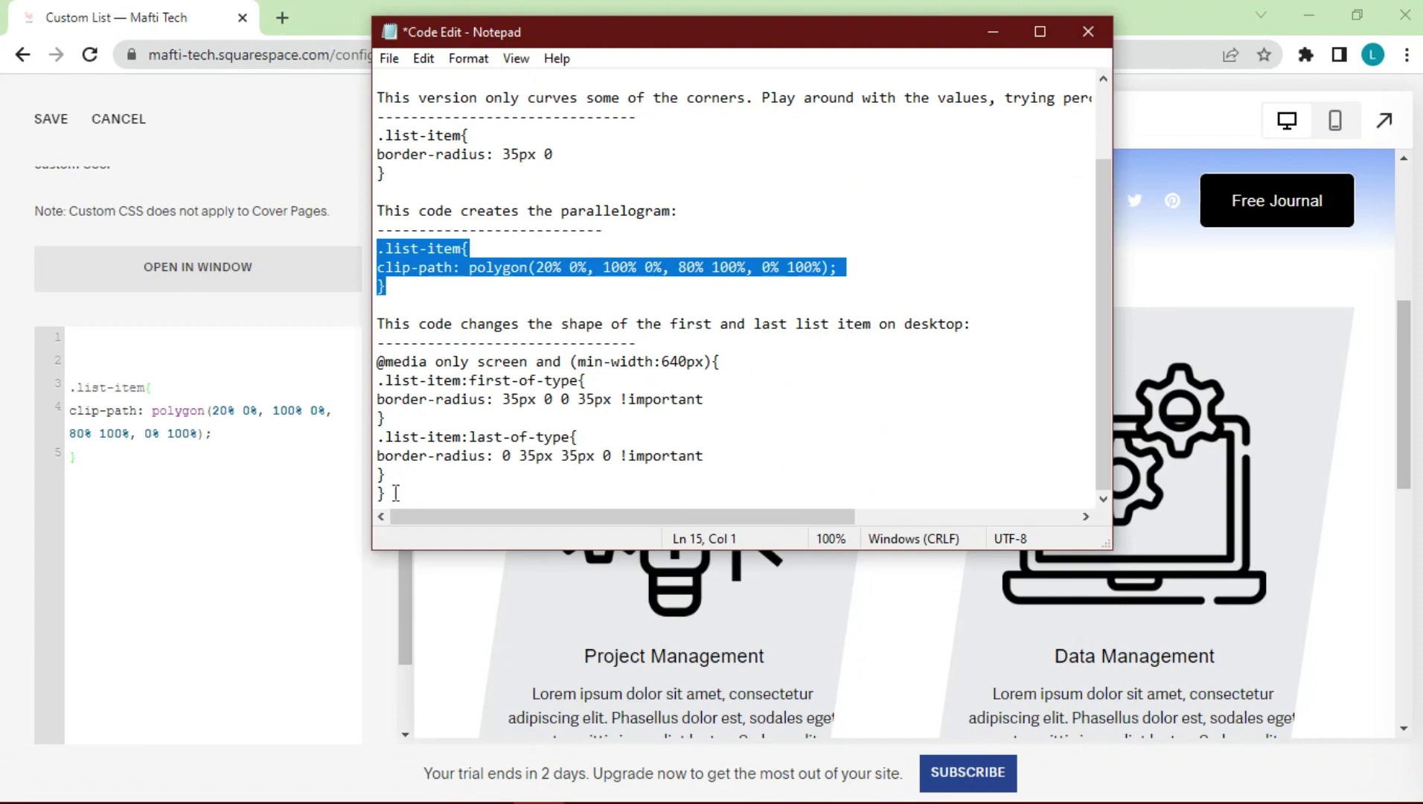
left_click_drag(396, 493, 376, 360)
key("ctrl+c")
left_click(167, 456)
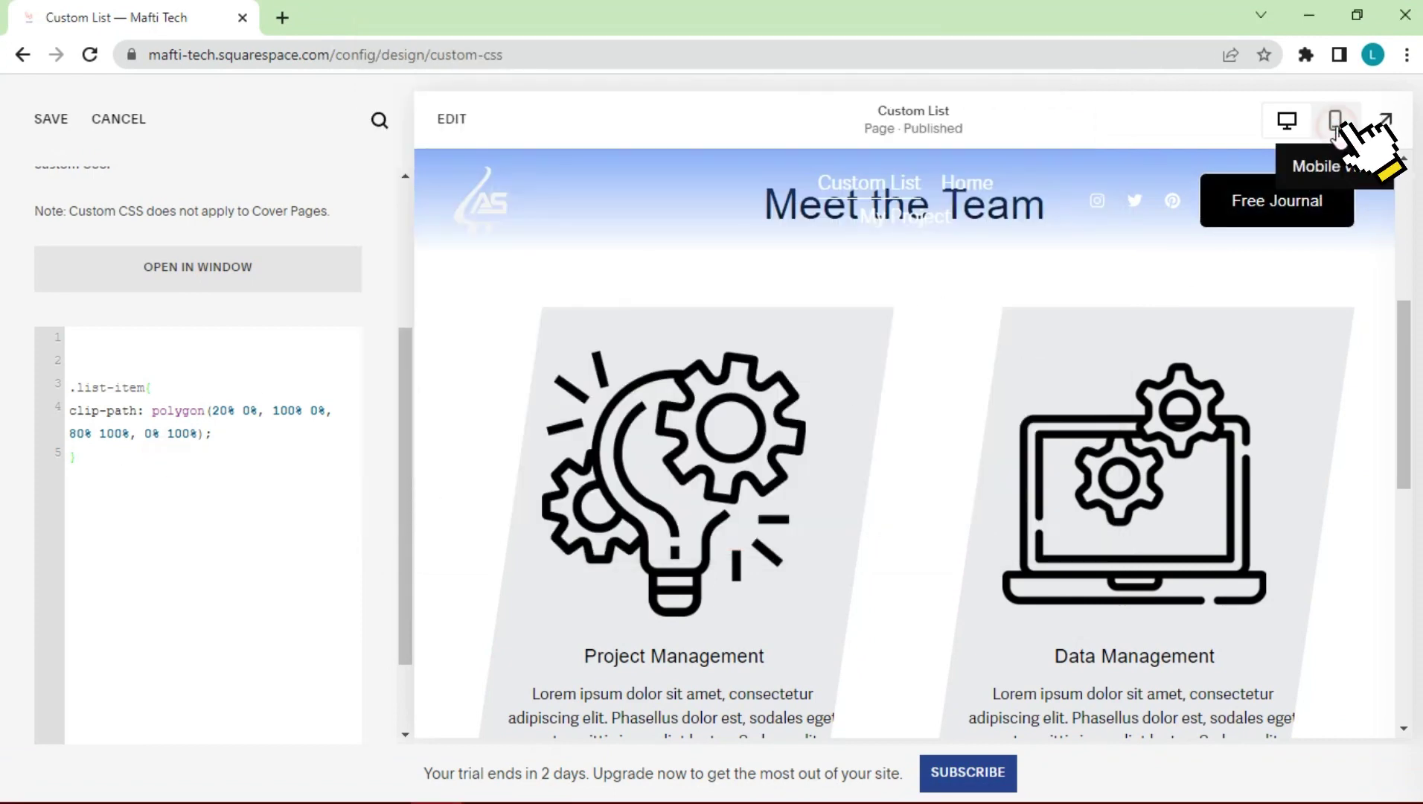
left_click(1336, 119)
scroll(1173, 364, "down", 3)
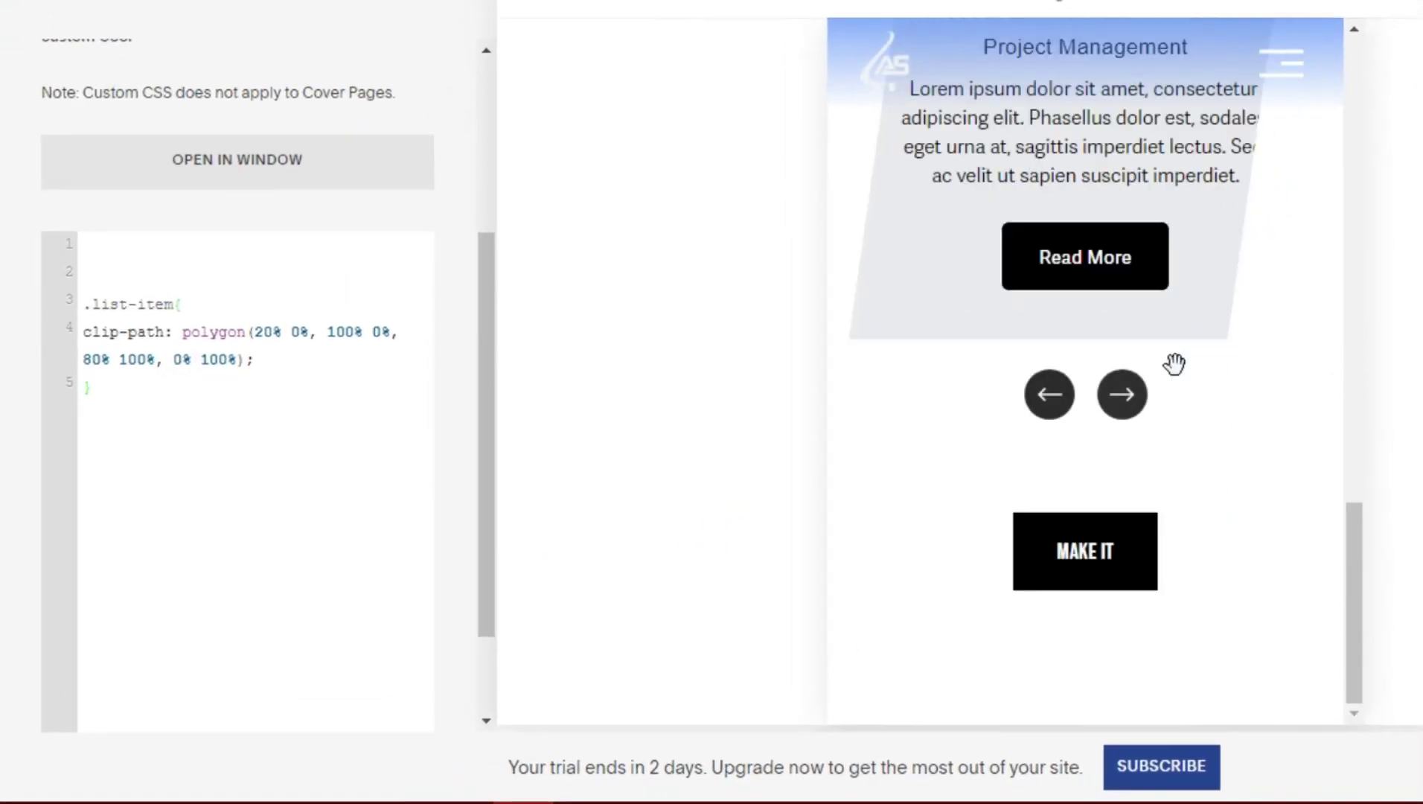
scroll(1174, 363, "up", 3)
Replace all custom CSS with the 240px media query and edit the first card's radius to 10% 20%
key("ctrl+a")
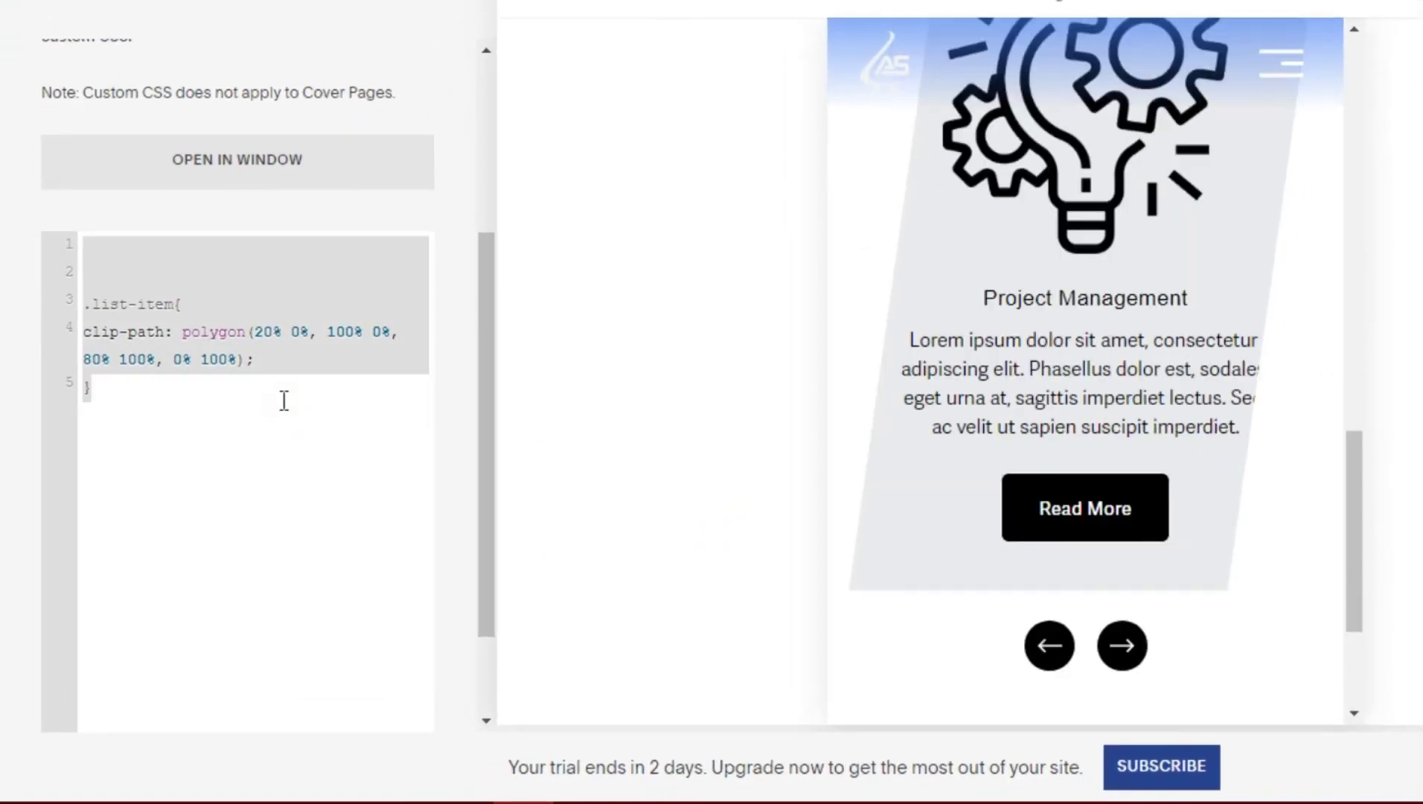
key("ctrl+v")
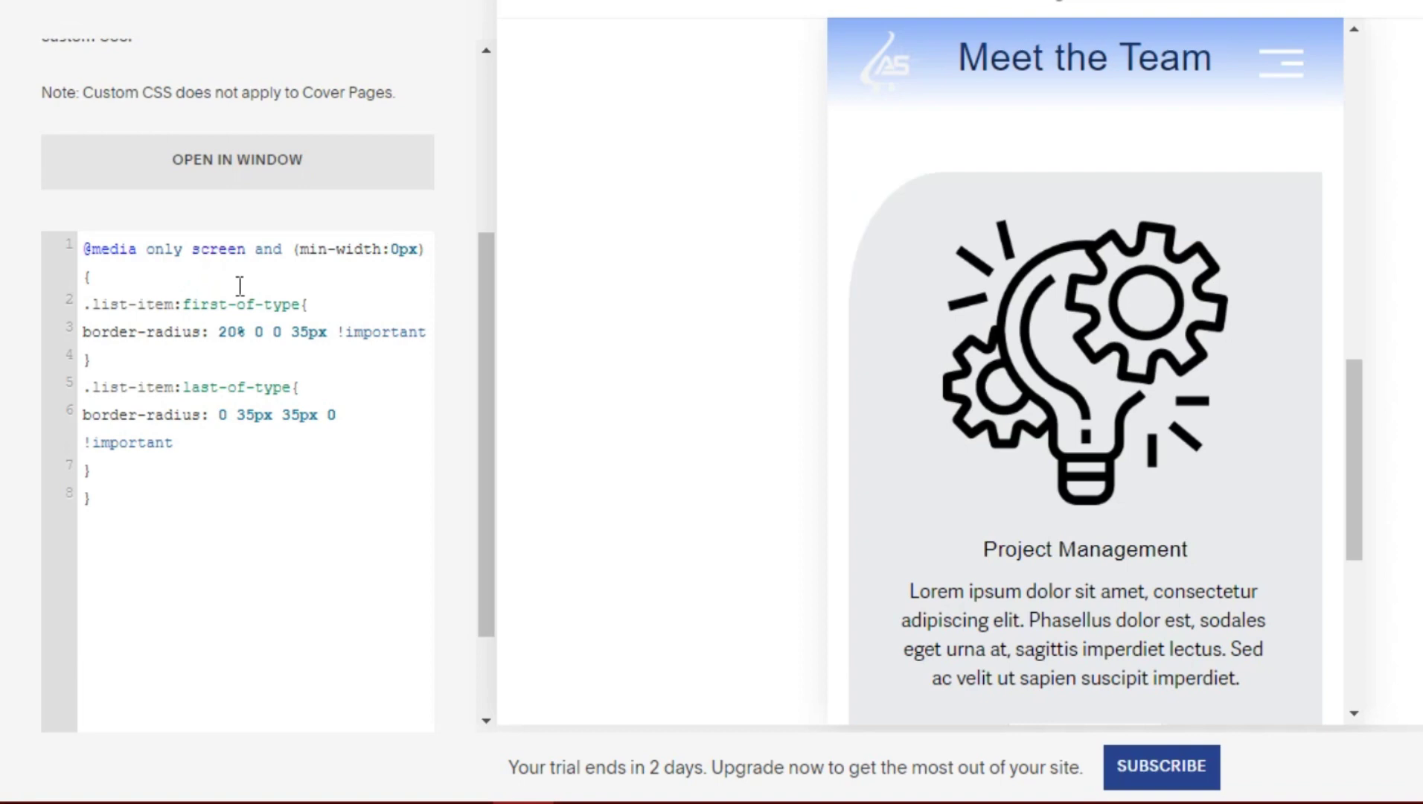
type("24")
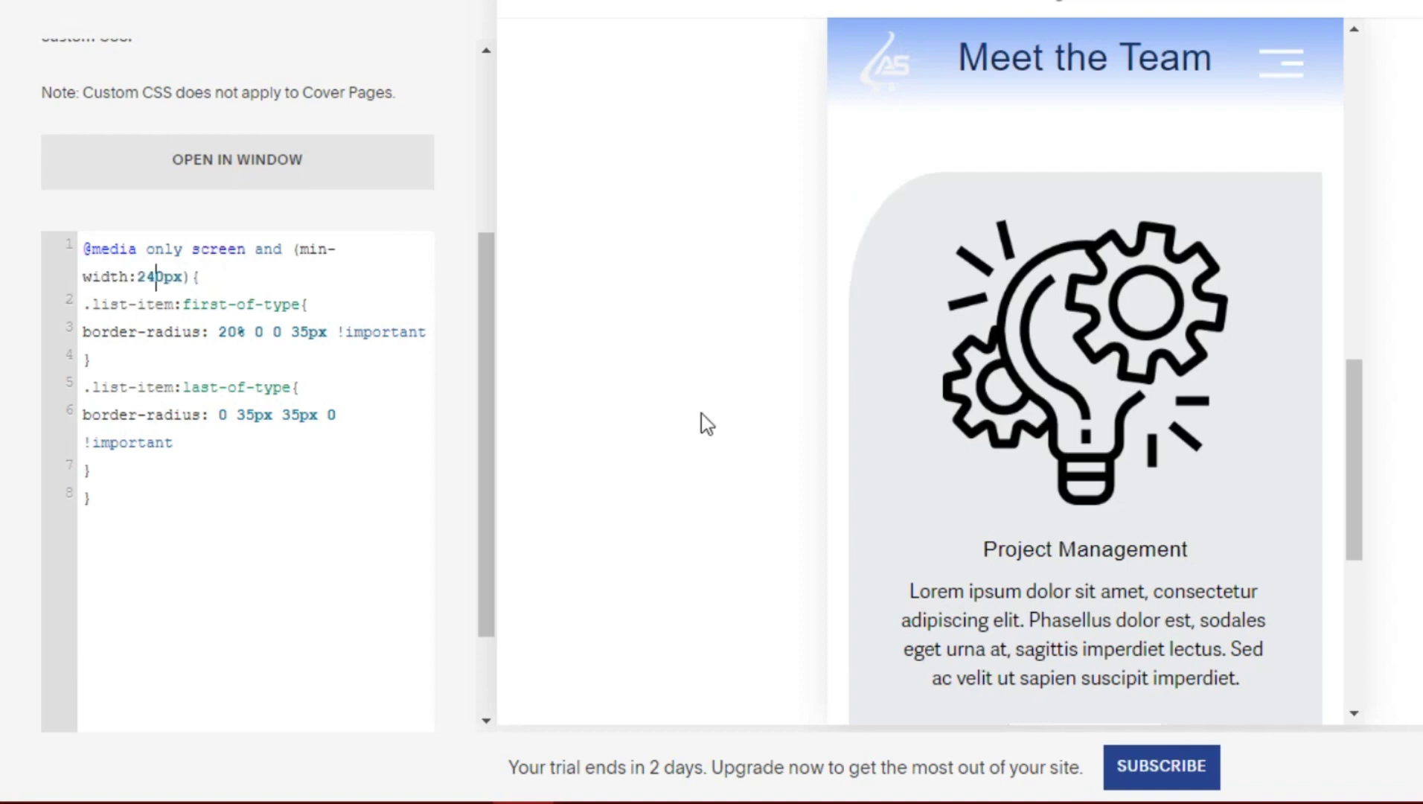
scroll(1217, 472, "down", 3)
scroll(1217, 472, "up", 1)
scroll(1056, 276, "up", 3)
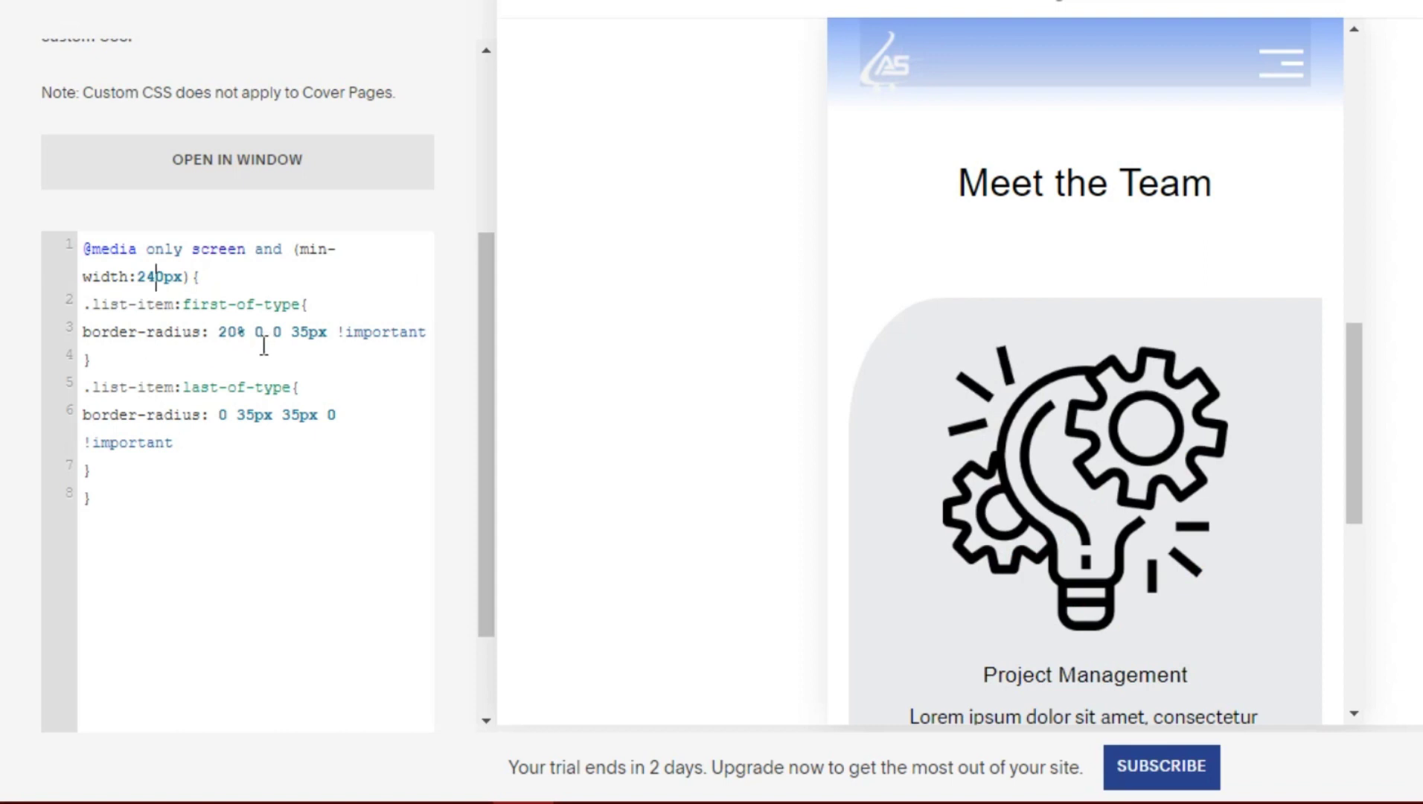
left_click(232, 331)
key("BackSpace")
type("5")
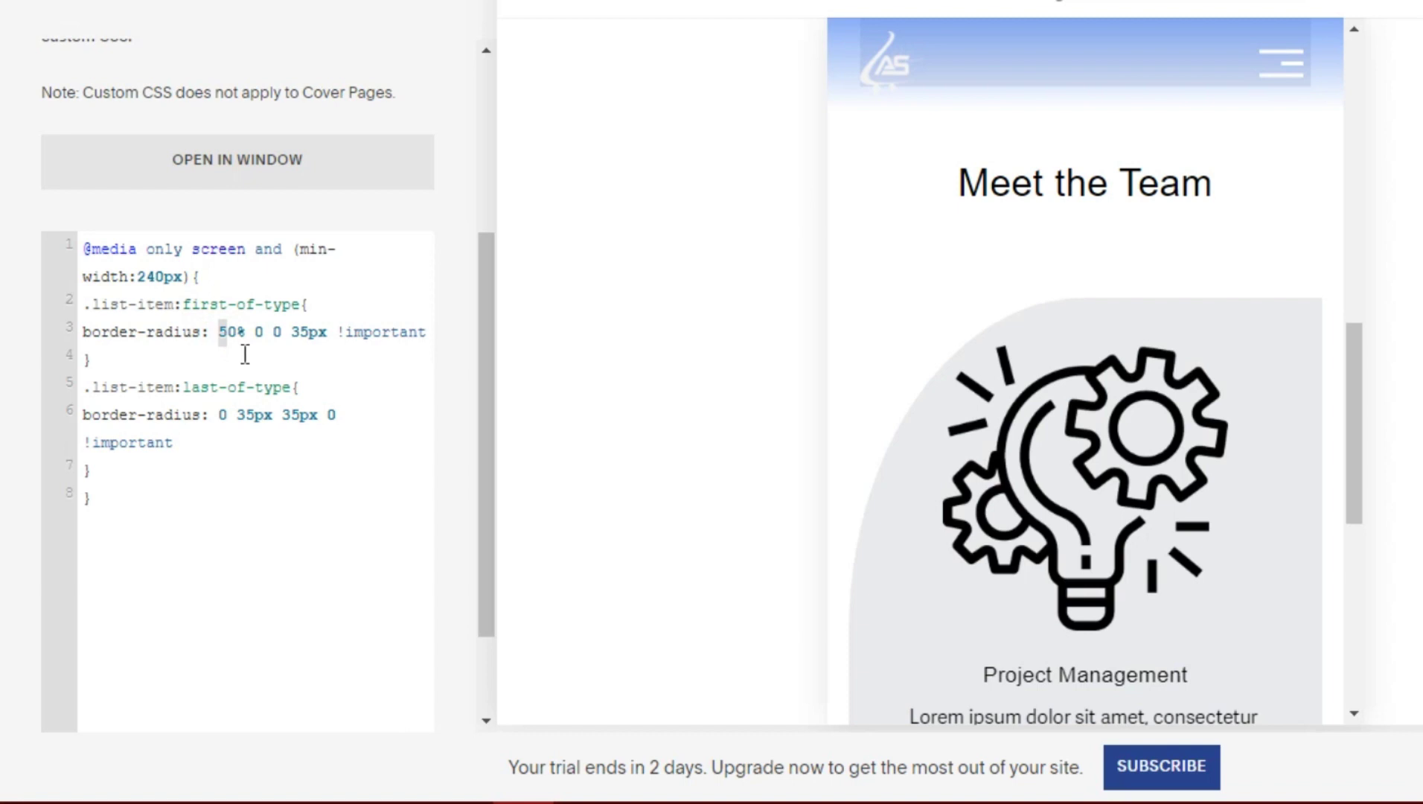
key("BackSpace")
type("1")
scroll(1078, 380, "down", 5)
scroll(1078, 380, "up", 2)
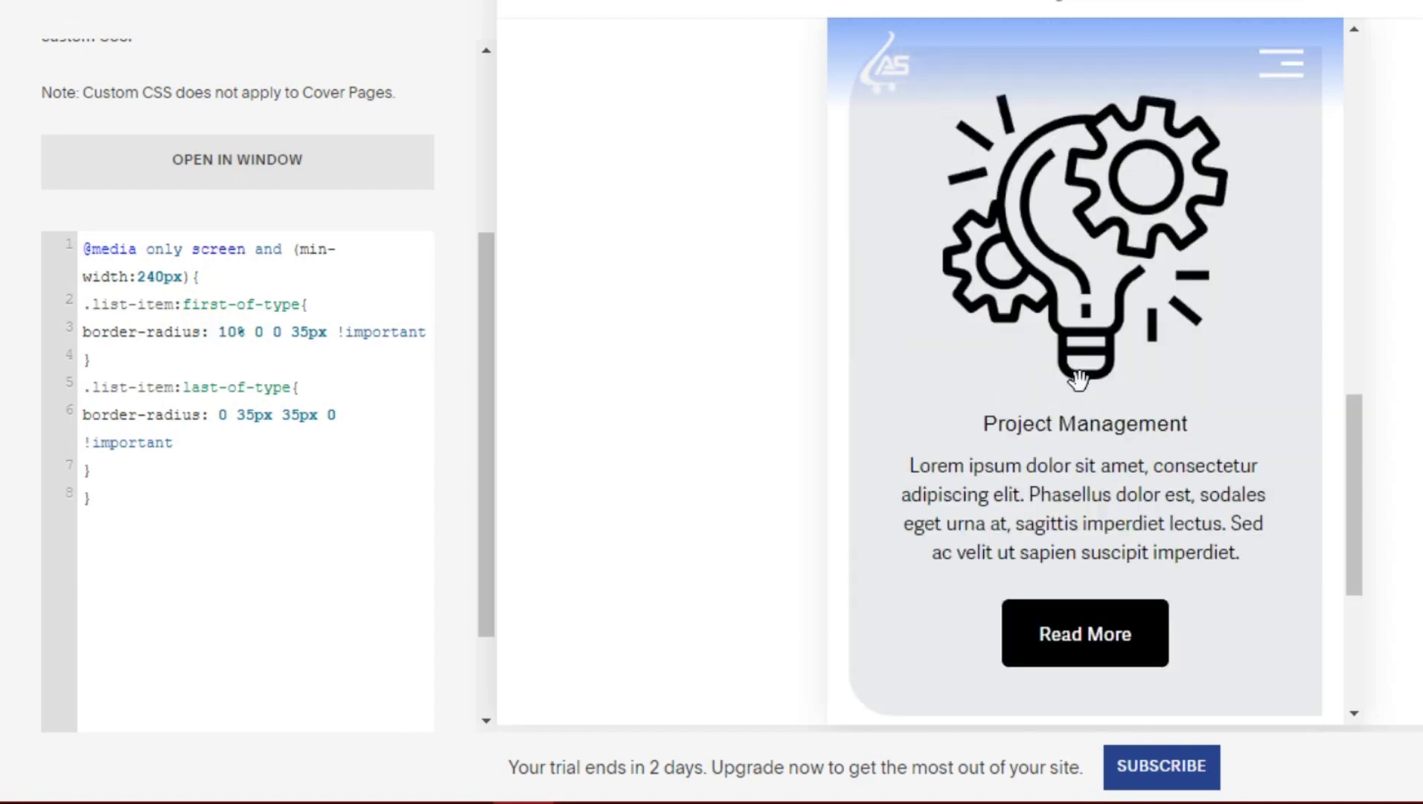
scroll(1078, 380, "up", 3)
left_click(265, 332)
type("2")
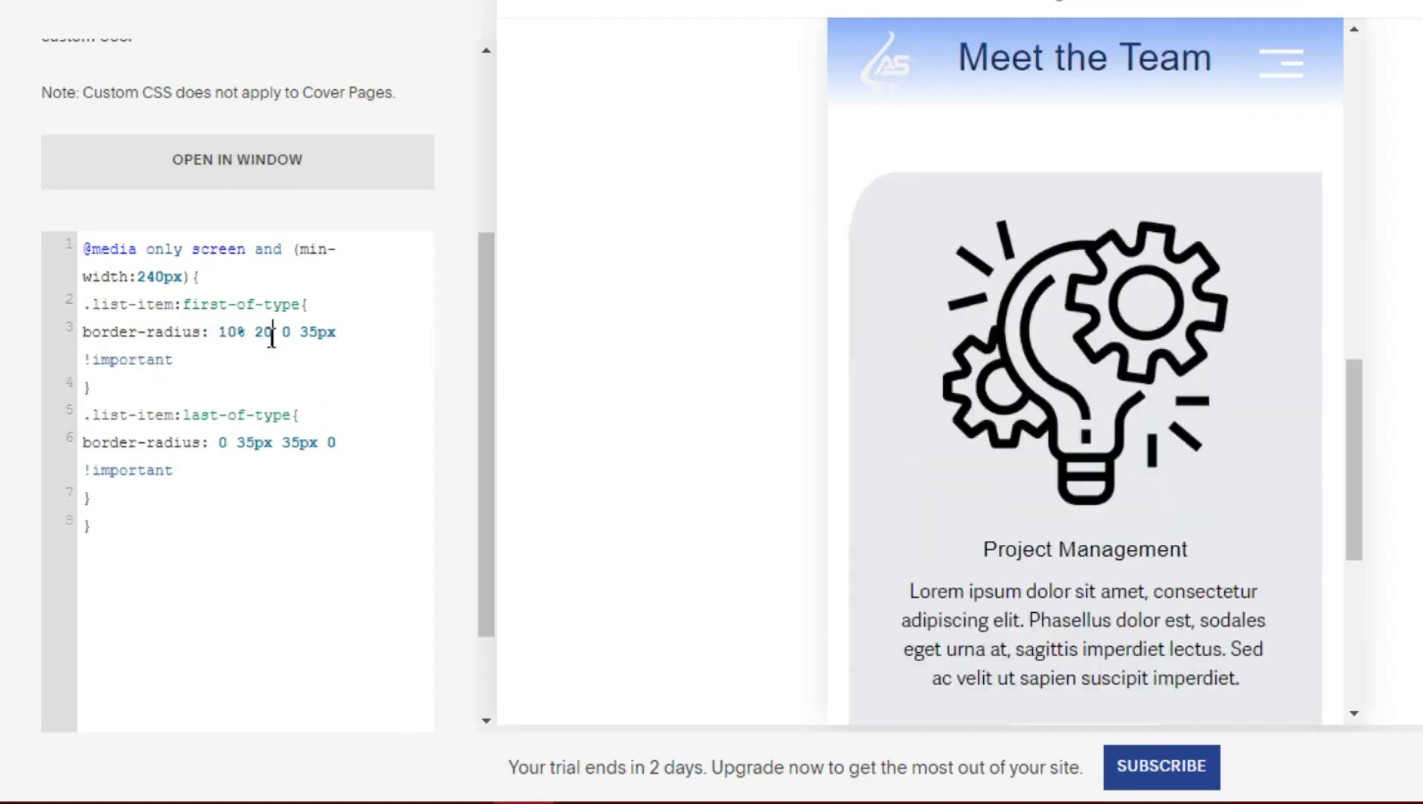
type("0%")
scroll(1283, 298, "down", 3)
scroll(1283, 298, "down", 2)
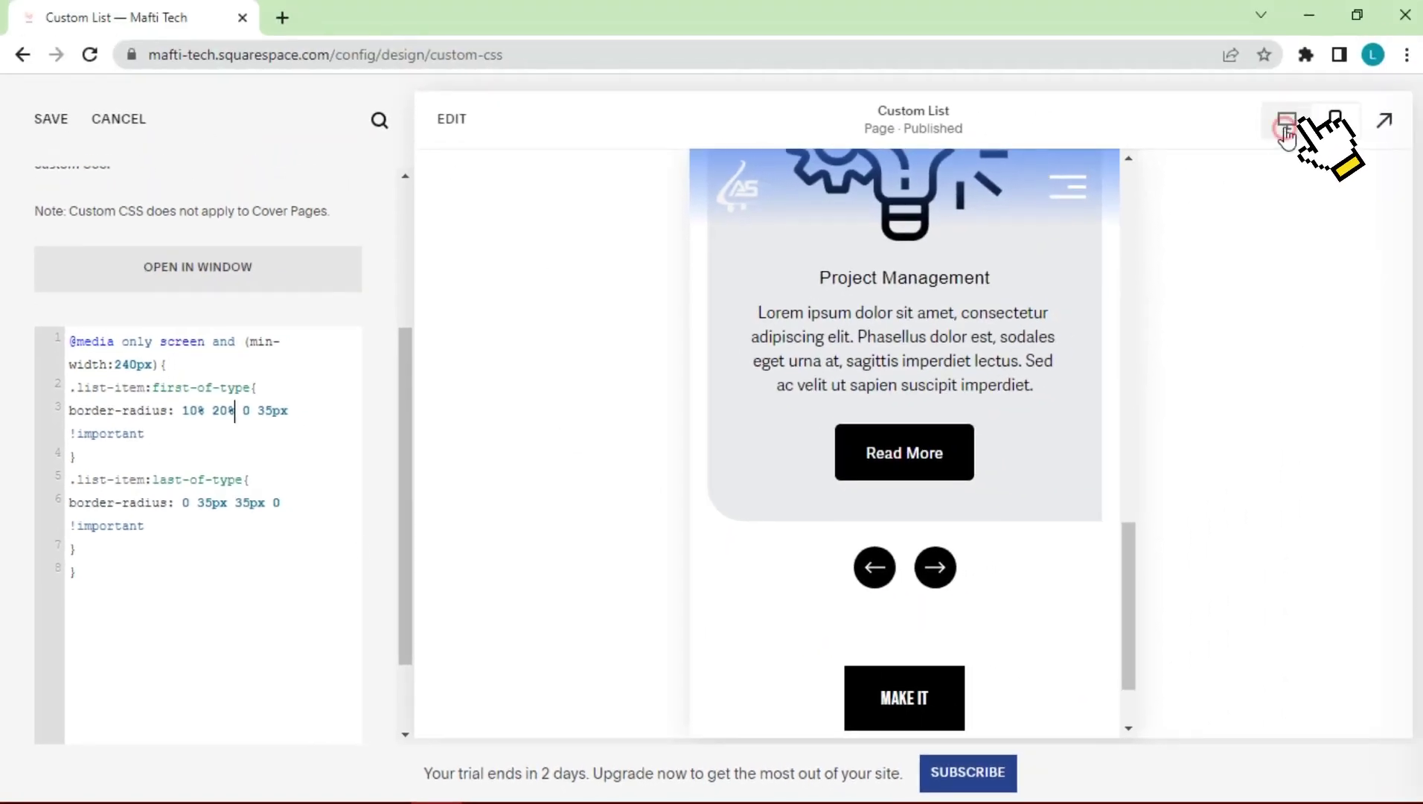
Preview at desktop width, set the first card's radius to 10% 0 0 10% !important, and save
left_click(1288, 119)
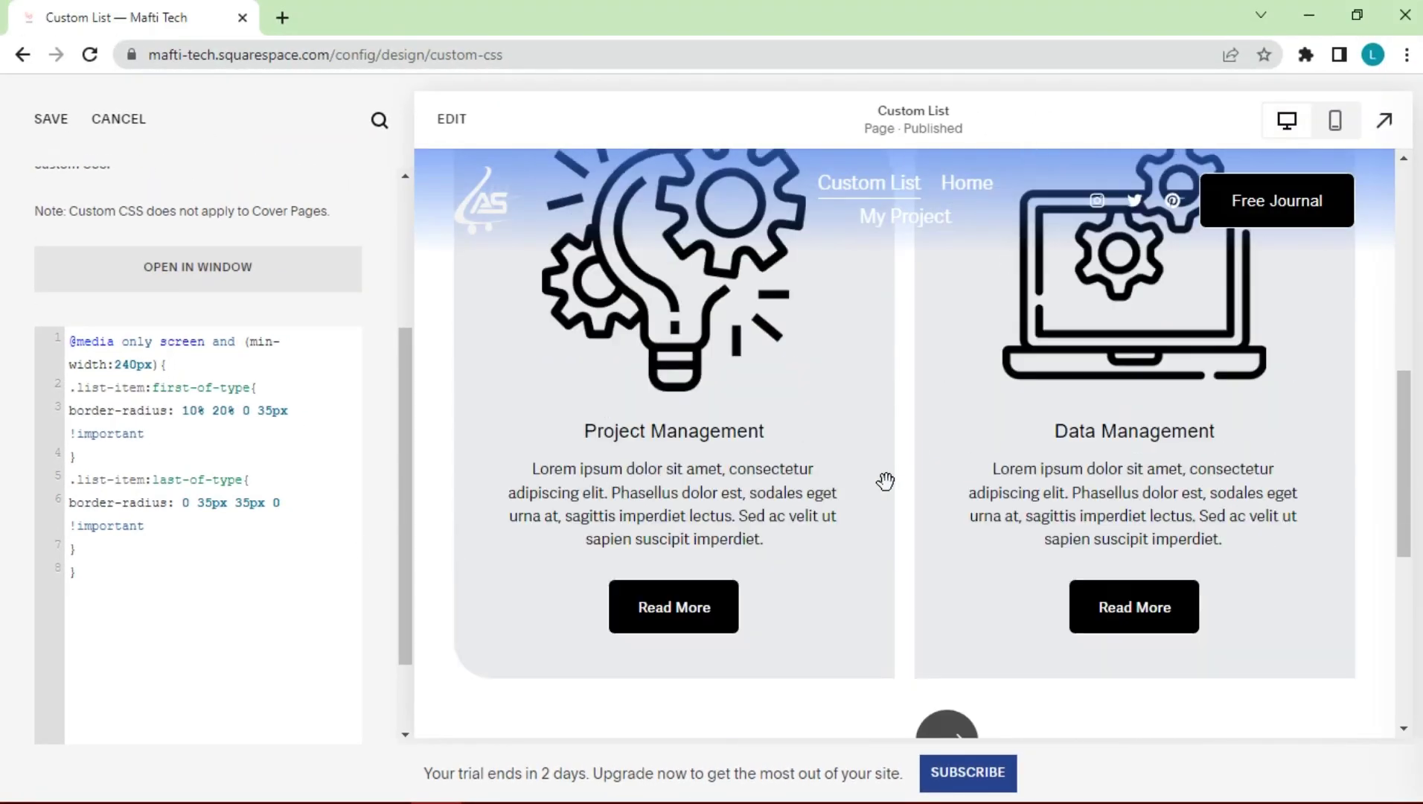
scroll(695, 481, "up", 2)
type("0")
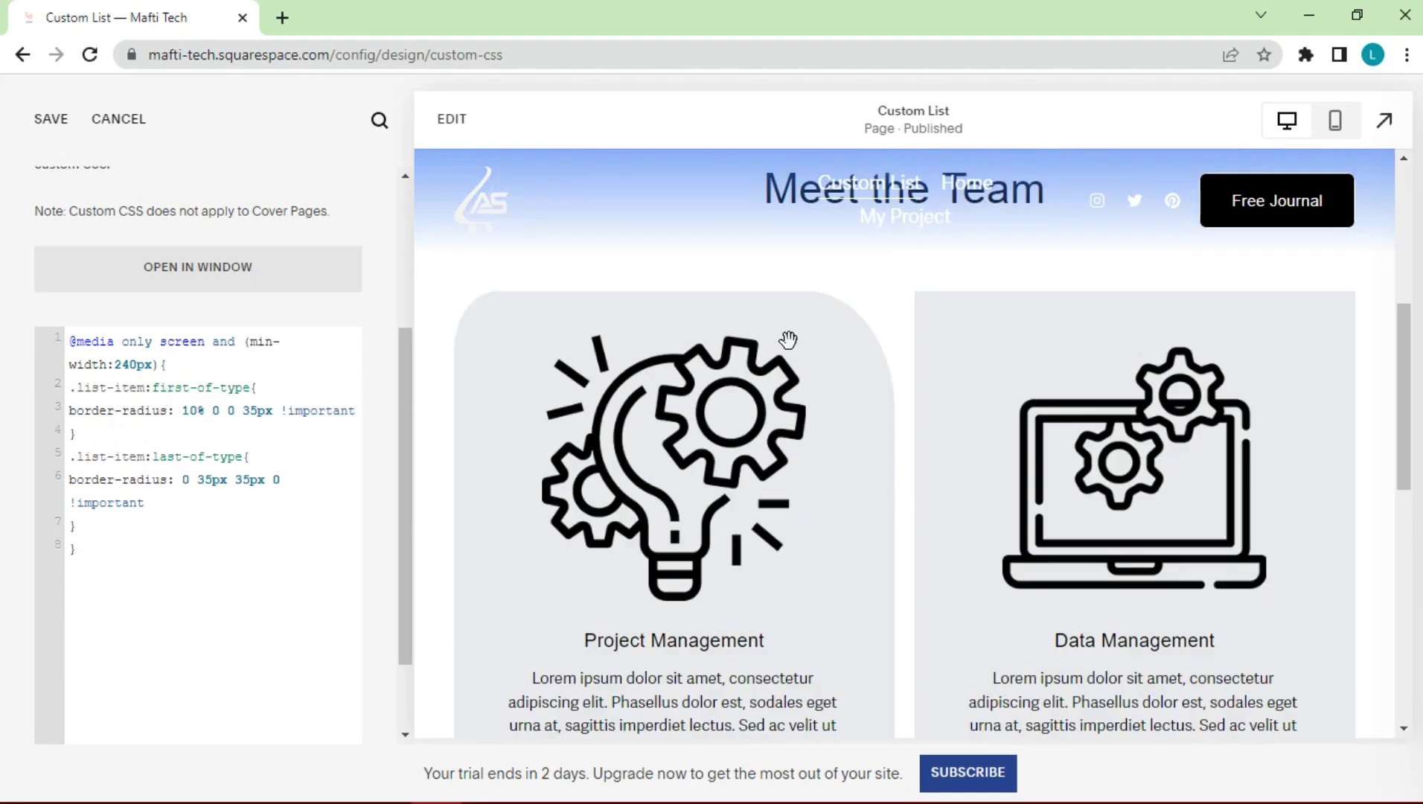
scroll(731, 381, "down", 2)
double_click(259, 411)
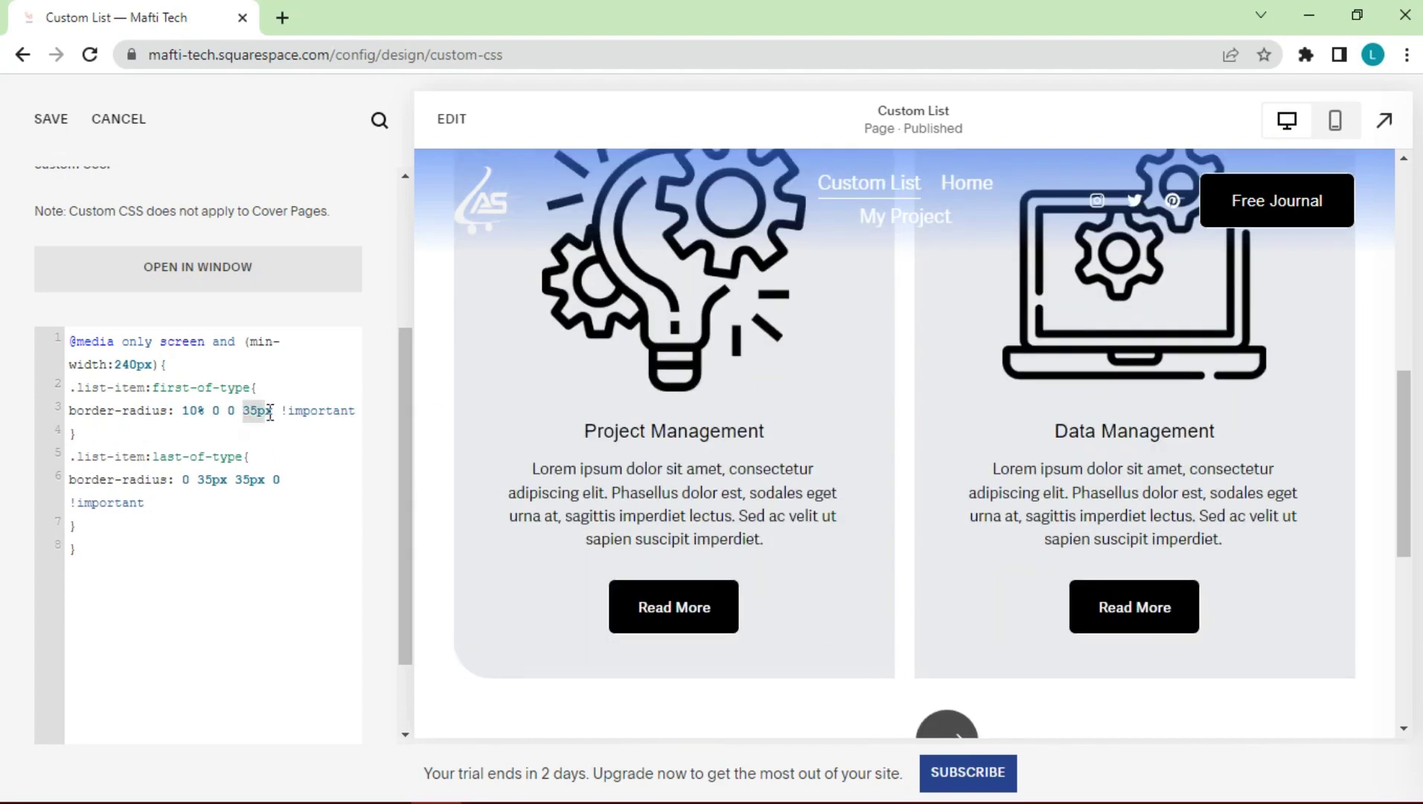
type("10%")
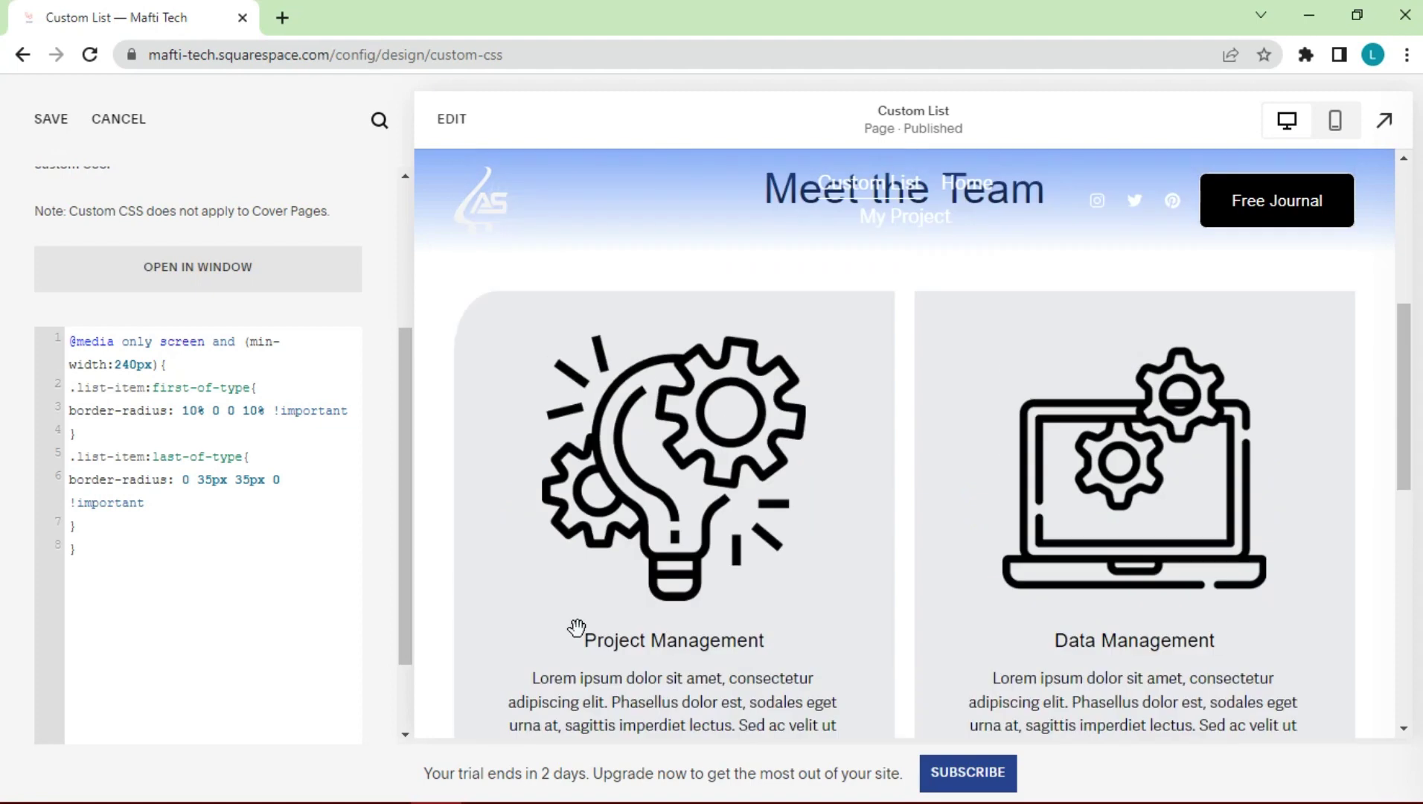
left_click(51, 119)
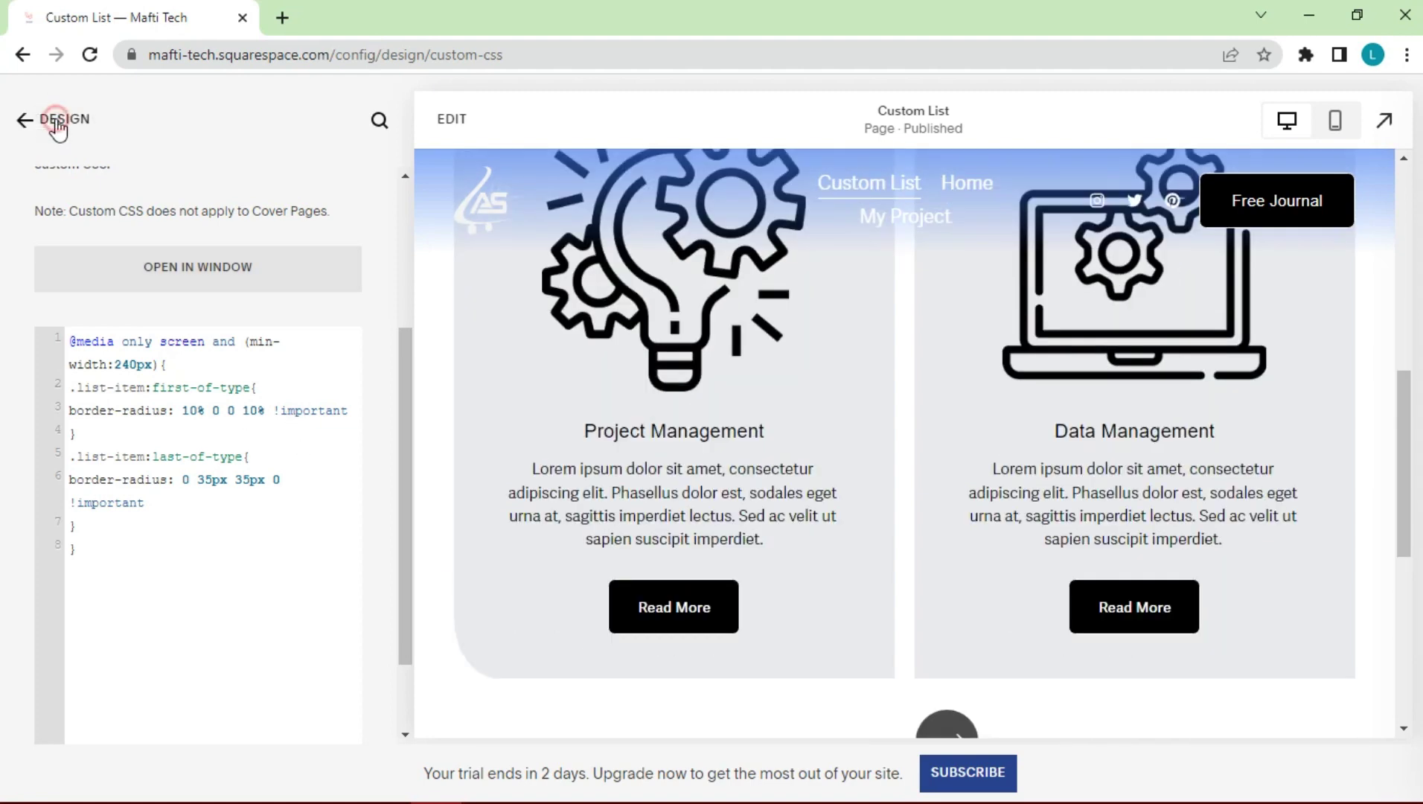
Apply the Darkest 2 colour theme to the Meet the Team section via Edit Section > Colors
left_click(59, 122)
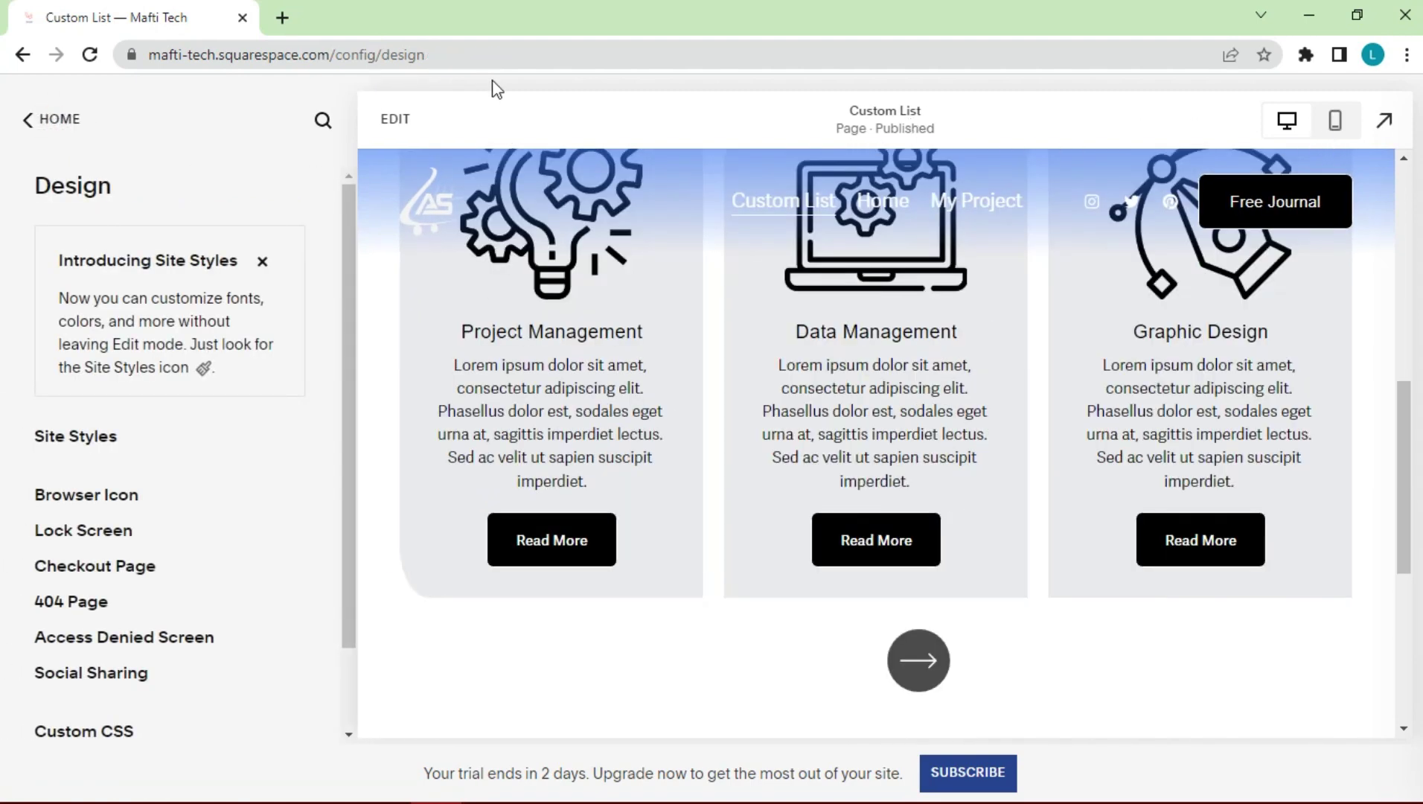
left_click(396, 119)
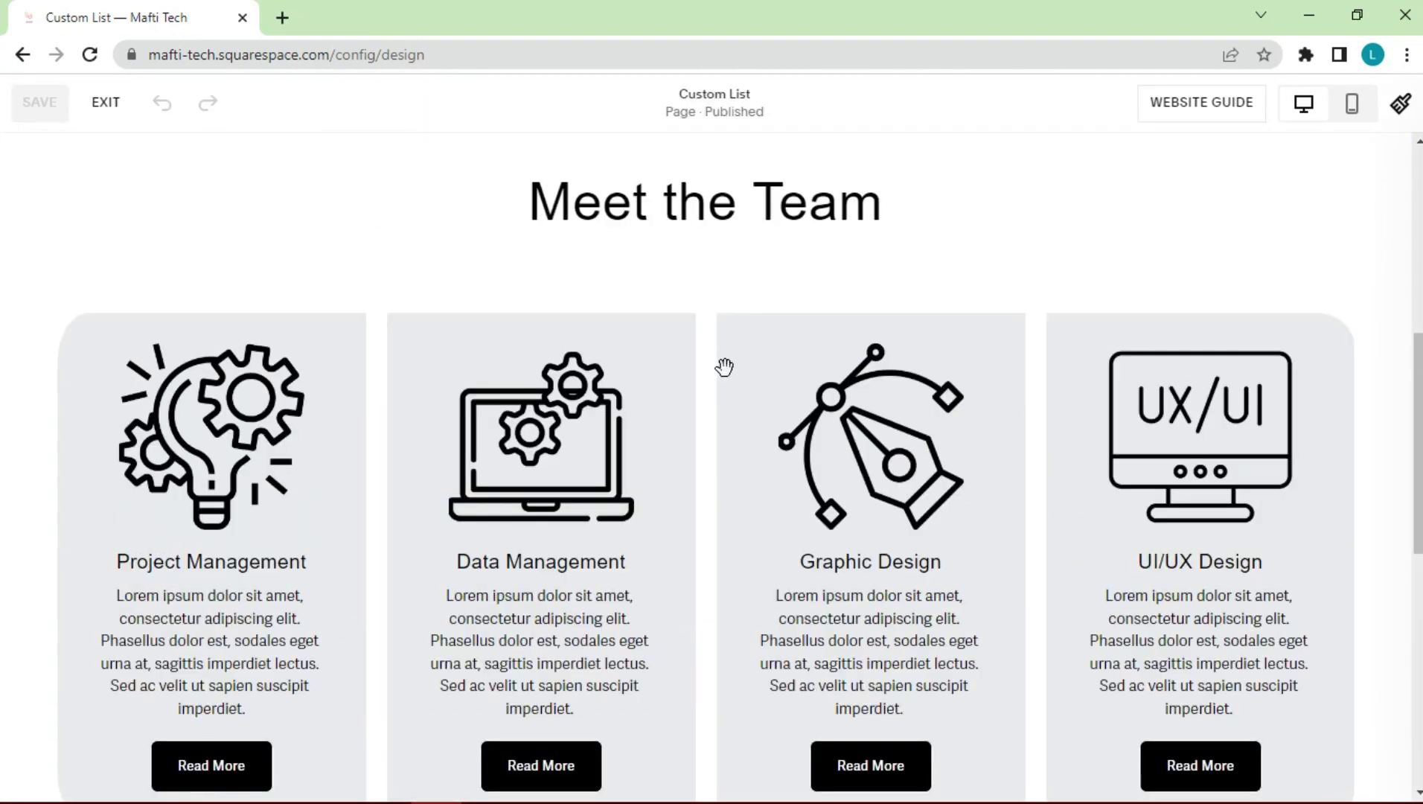
scroll(725, 366, "up", 2)
mouse_move(711, 467)
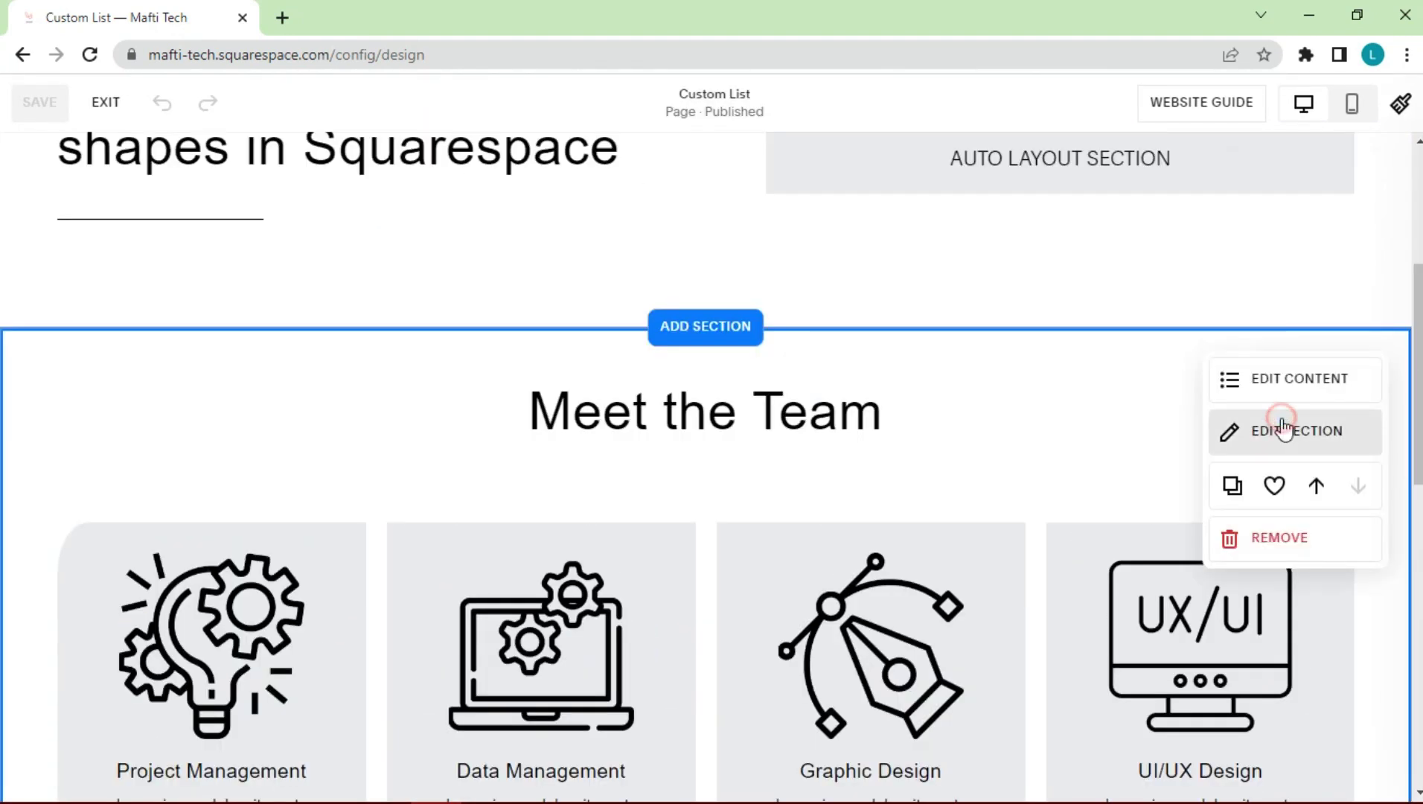
left_click(1289, 426)
scroll(871, 489, "down", 3)
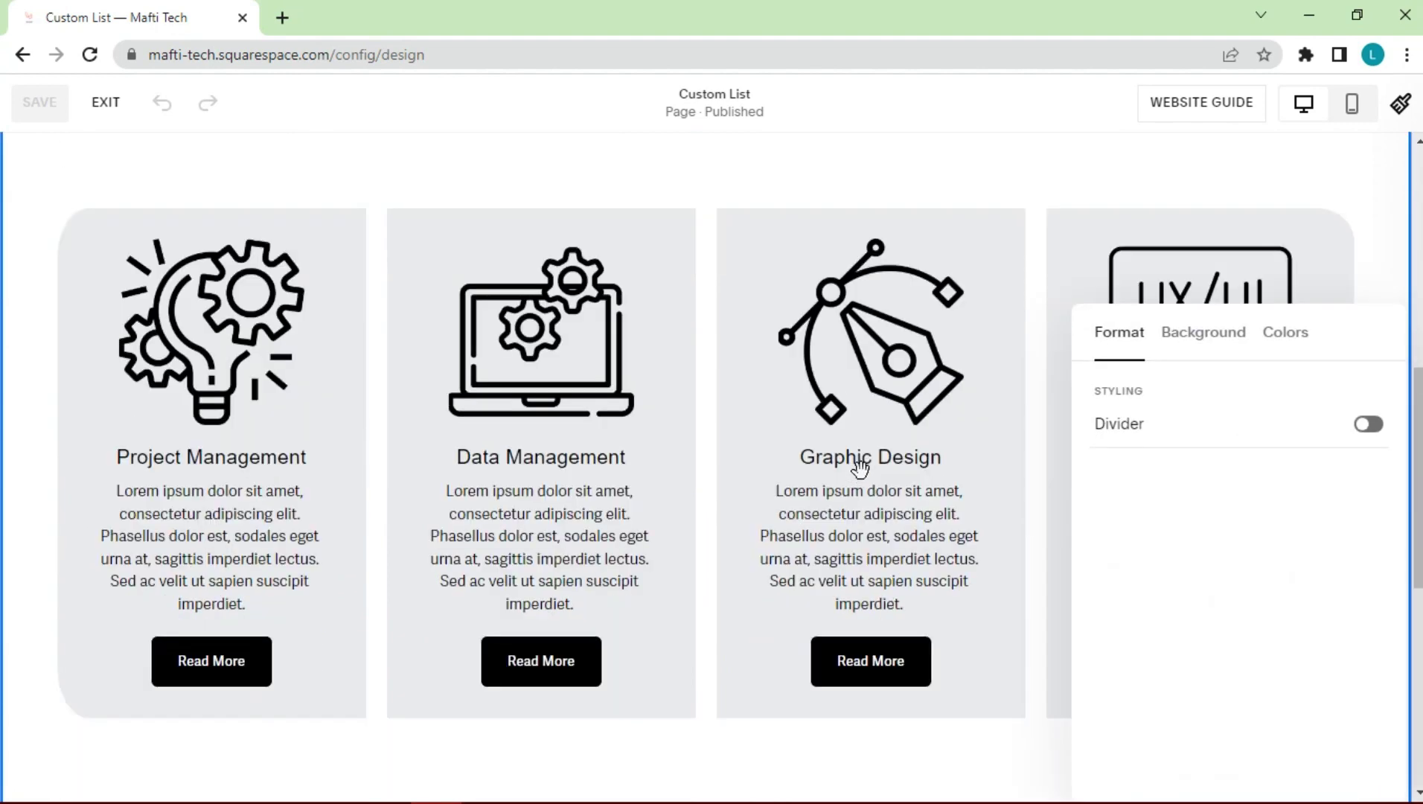
scroll(857, 466, "down", 1)
left_click(1203, 332)
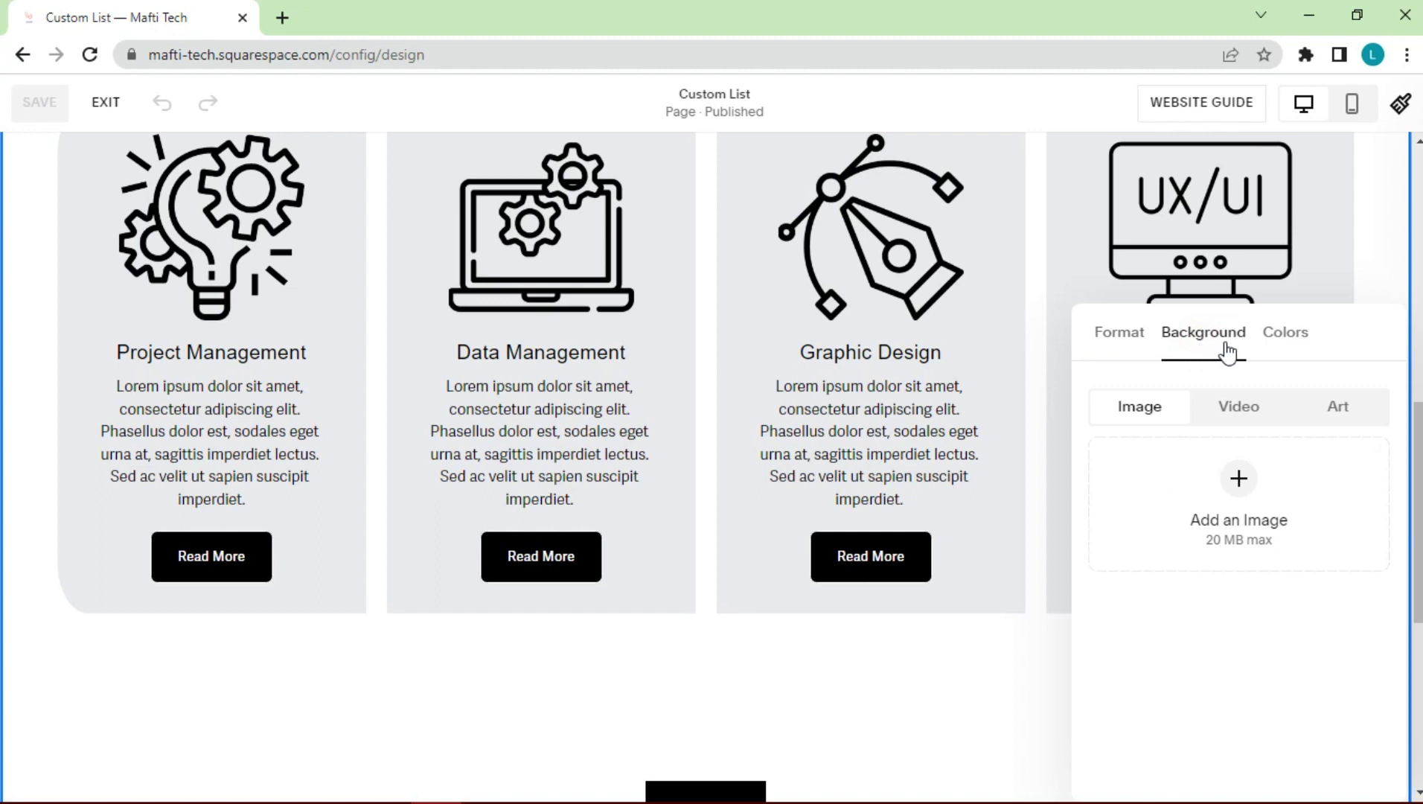
left_click(1285, 332)
scroll(1215, 531, "down", 1)
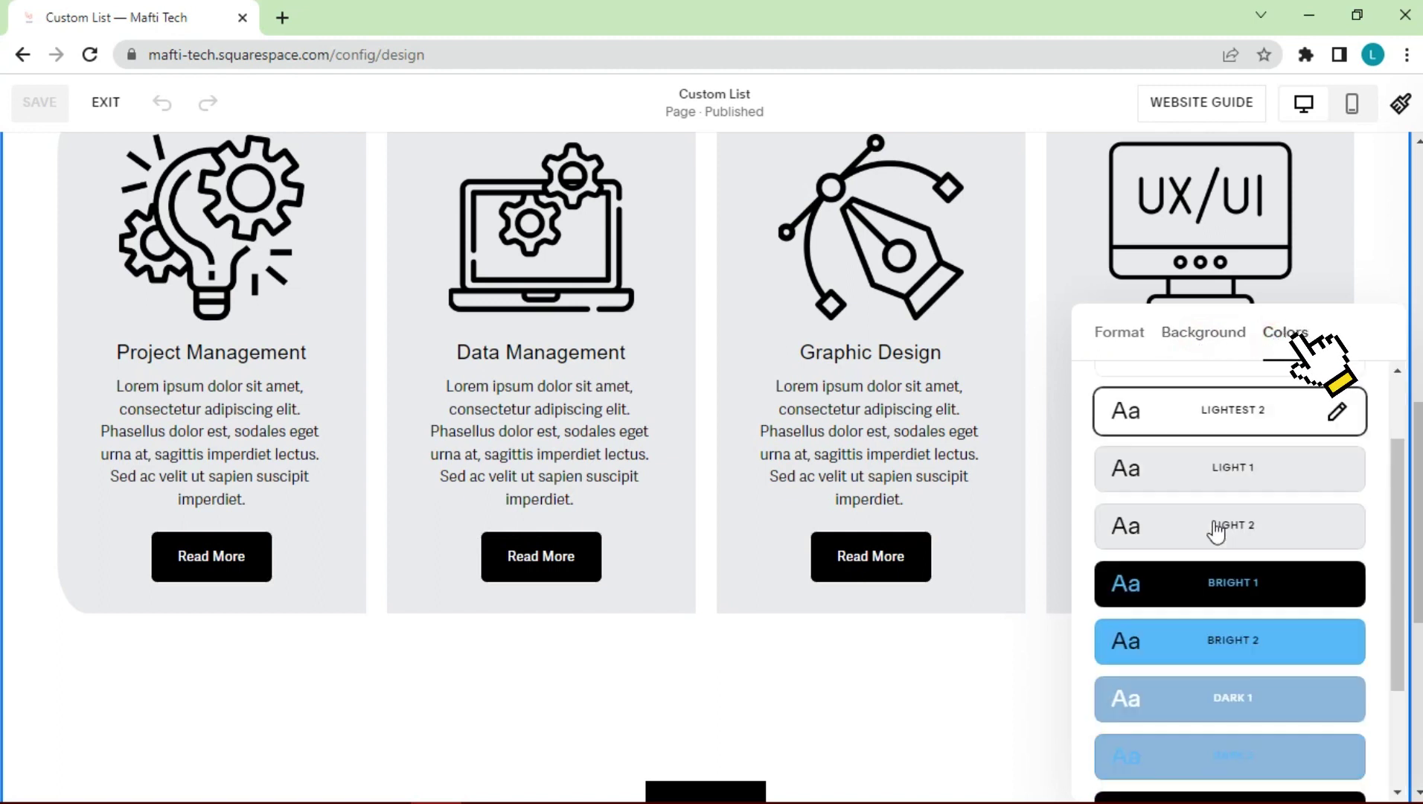
scroll(1215, 531, "down", 1)
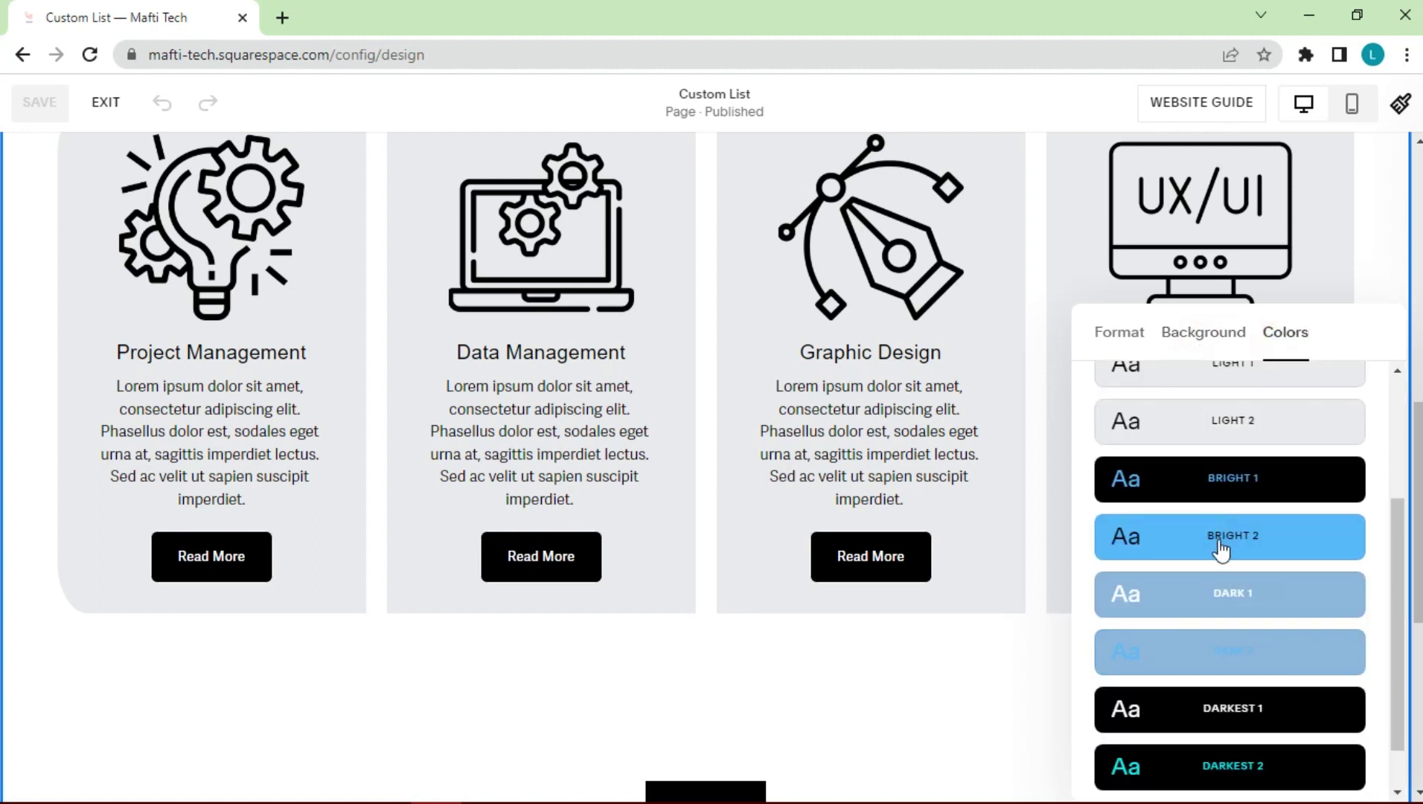
left_click(1222, 766)
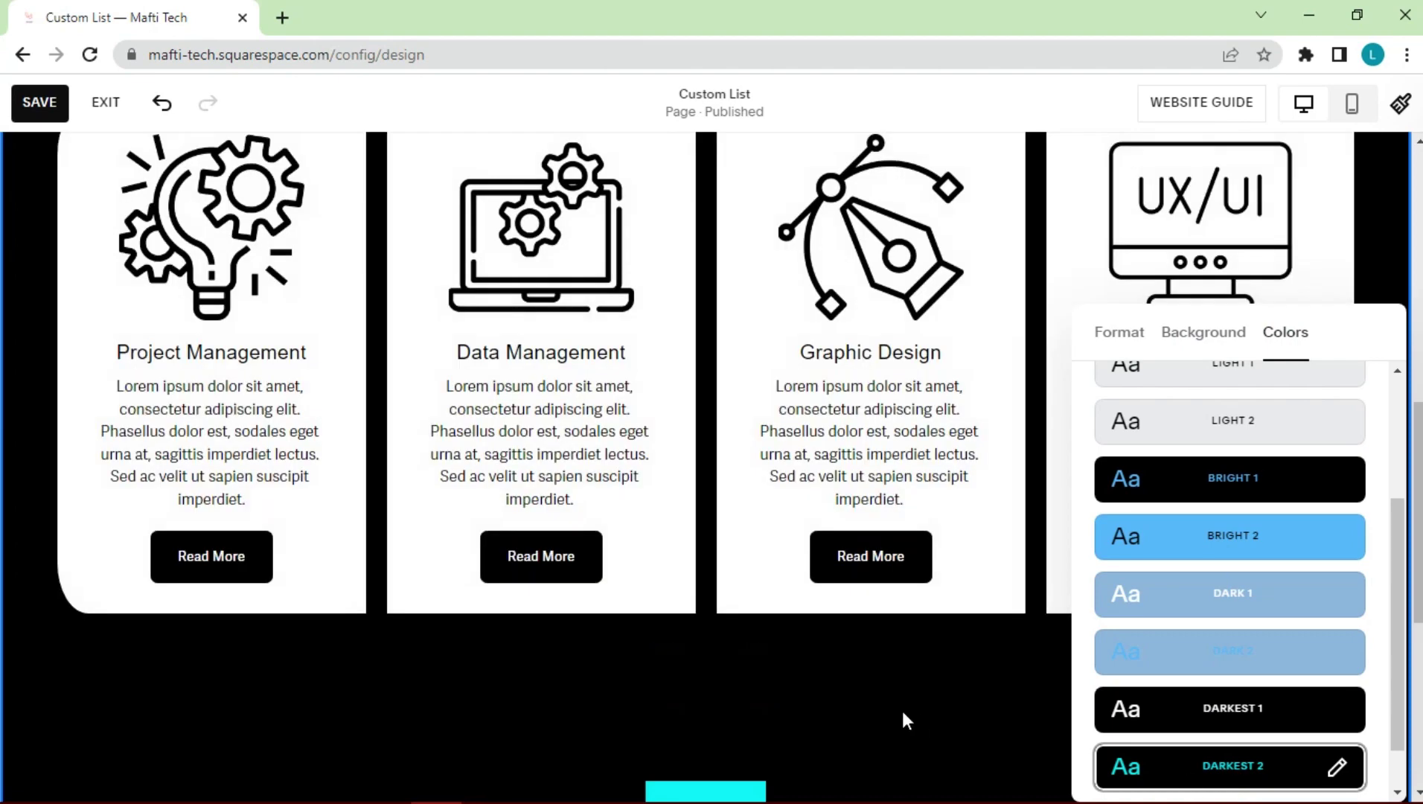
scroll(905, 720, "down", 2)
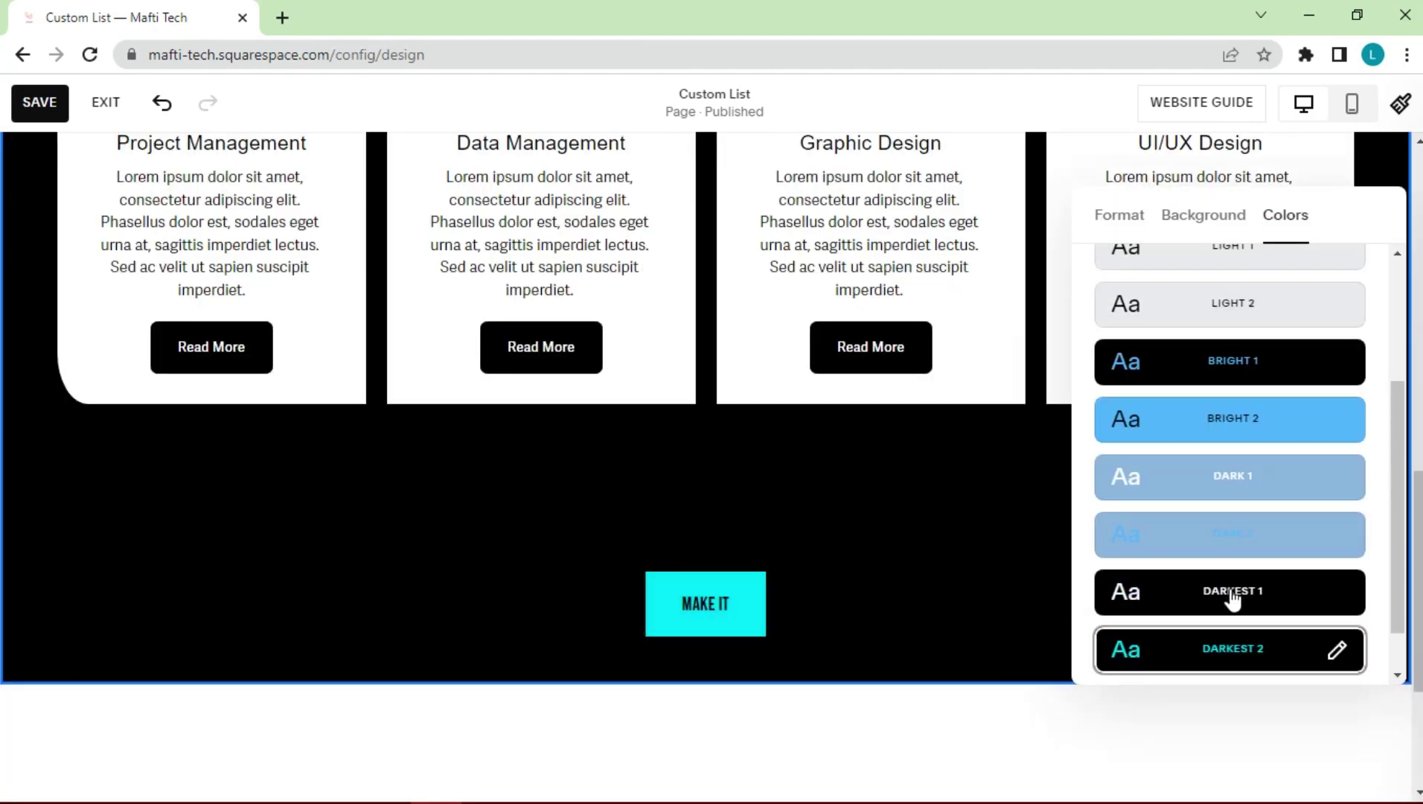
scroll(919, 603, "up", 5)
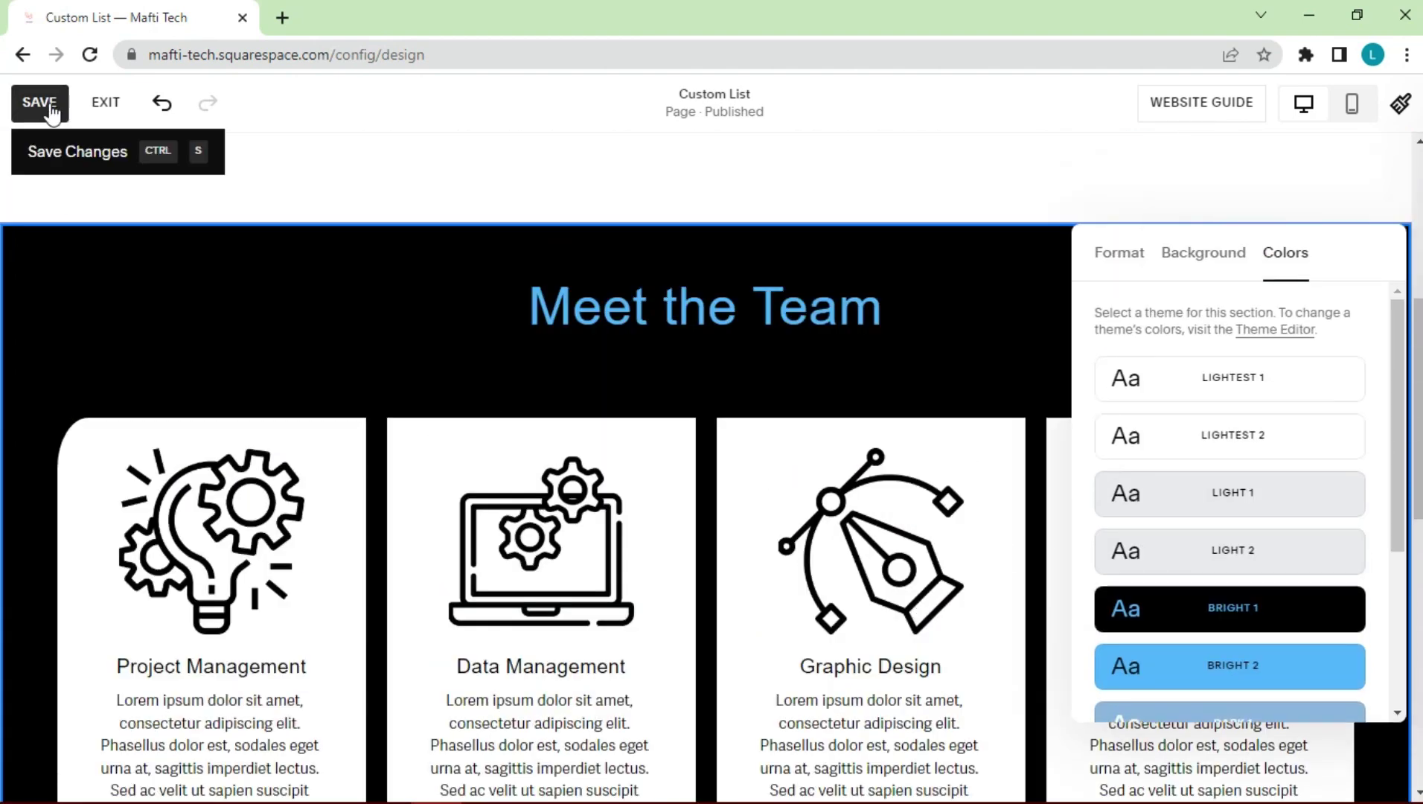
Save the Darkest 2 colour change and select the Meet the Team heading
left_click(39, 102)
left_click(783, 311)
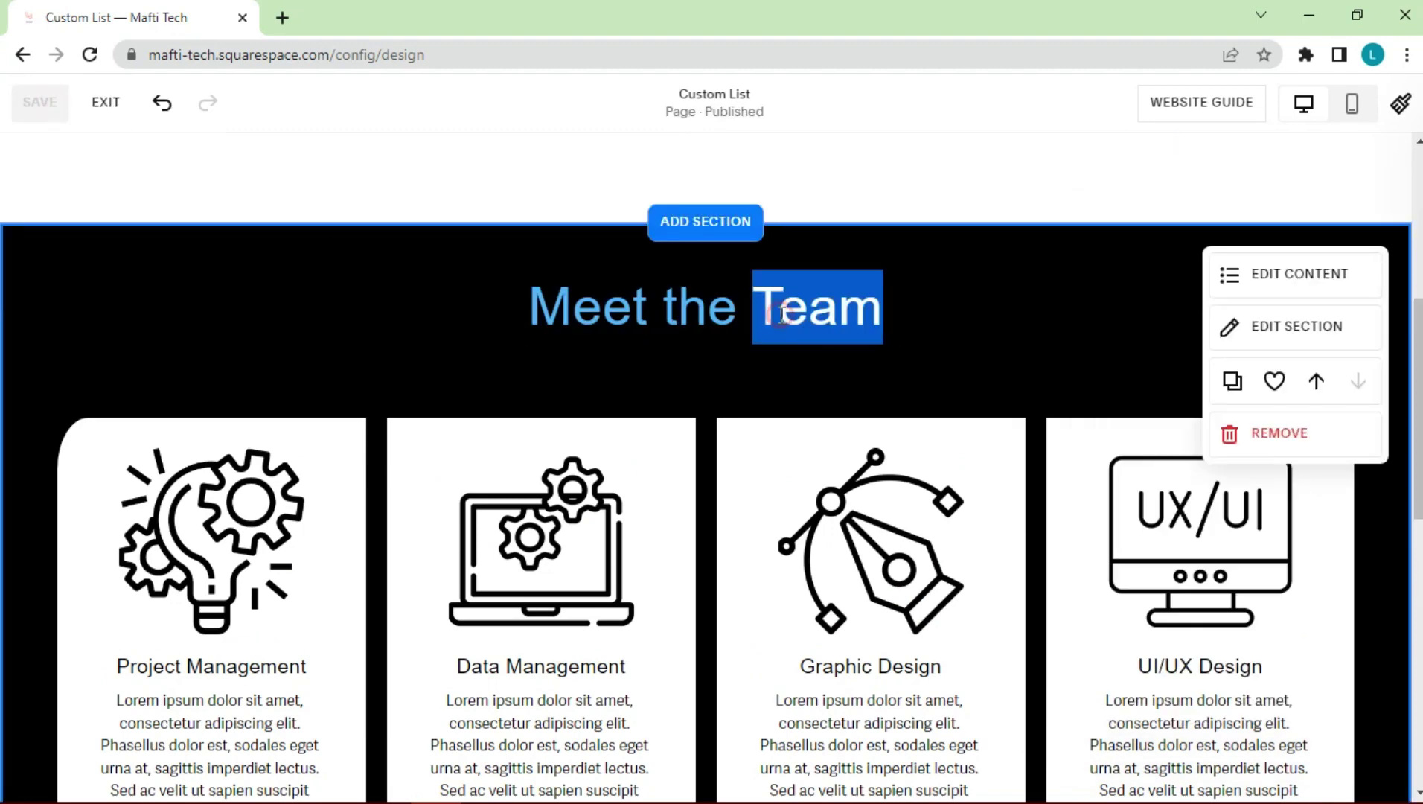
triple_click(783, 311)
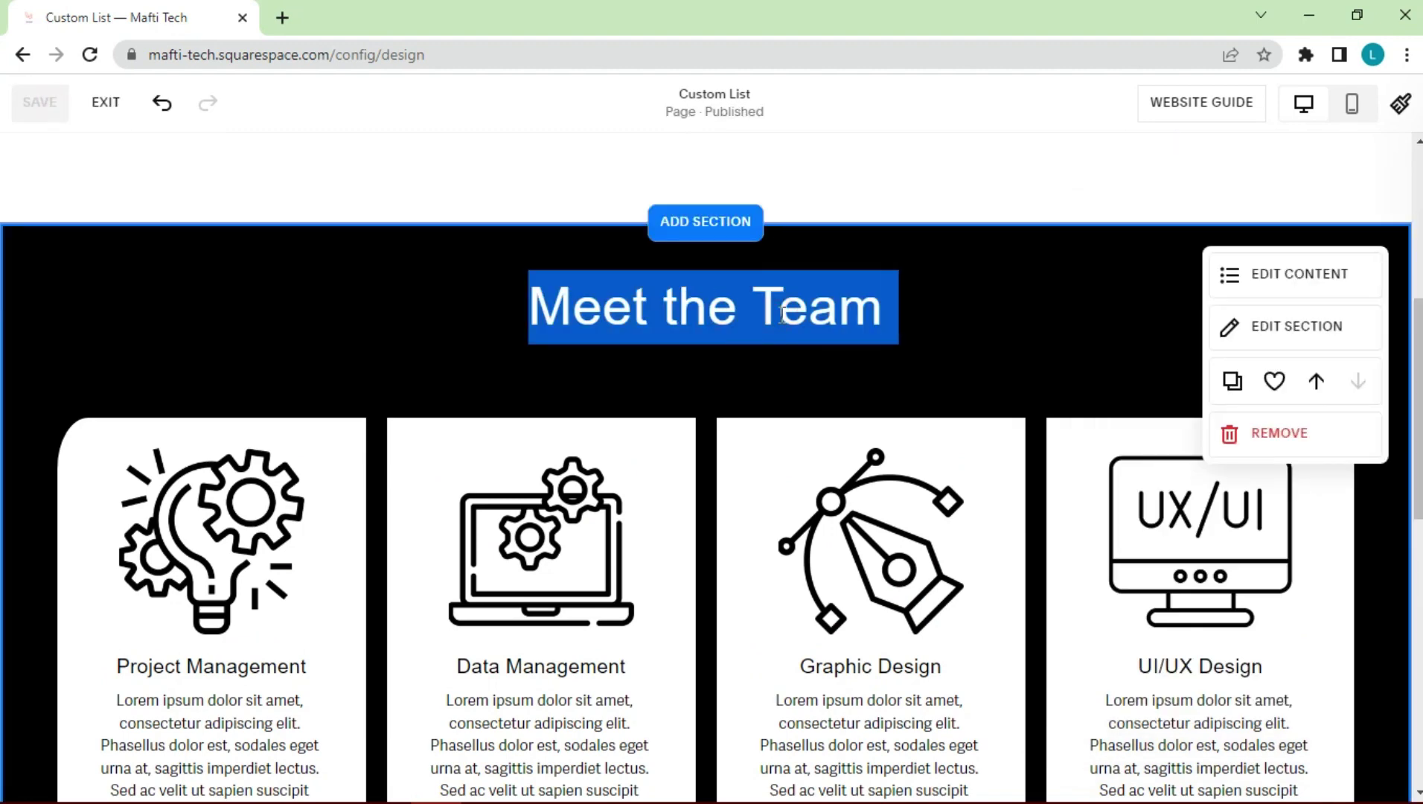
Replace the section title 'Meet the Team' with 'My Skills' in the content editor
left_click(1299, 273)
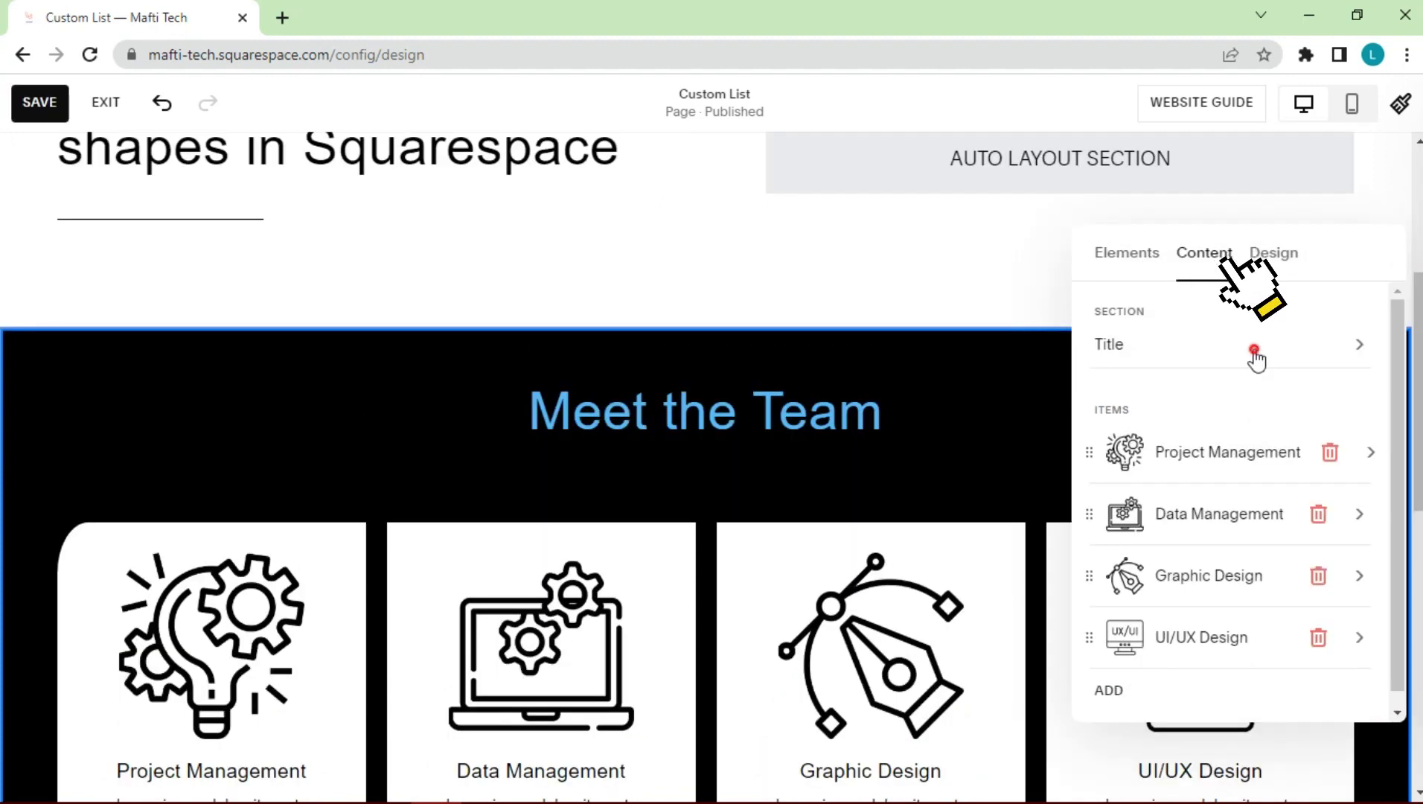
left_click(1254, 350)
left_click(1216, 433)
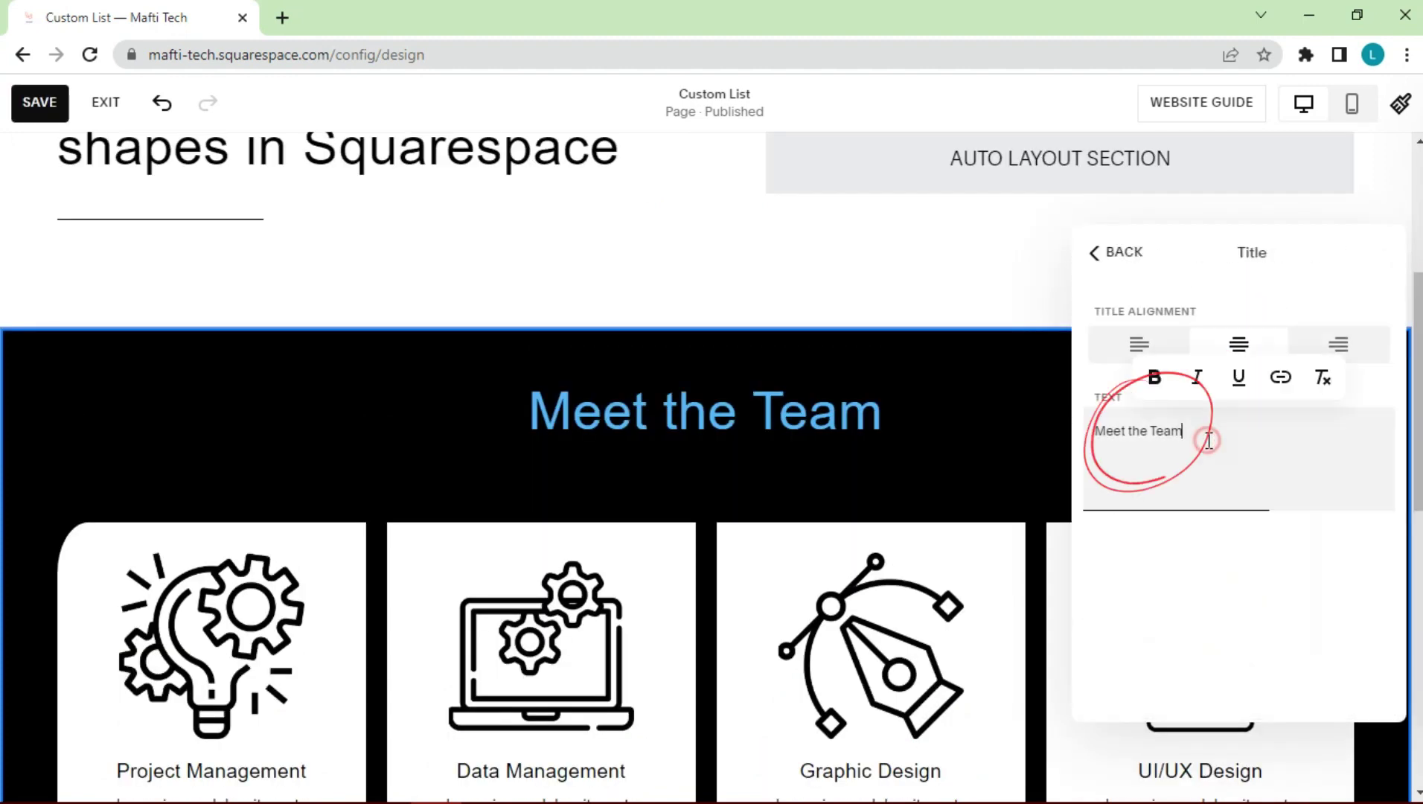
left_click_drag(1189, 431, 1093, 430)
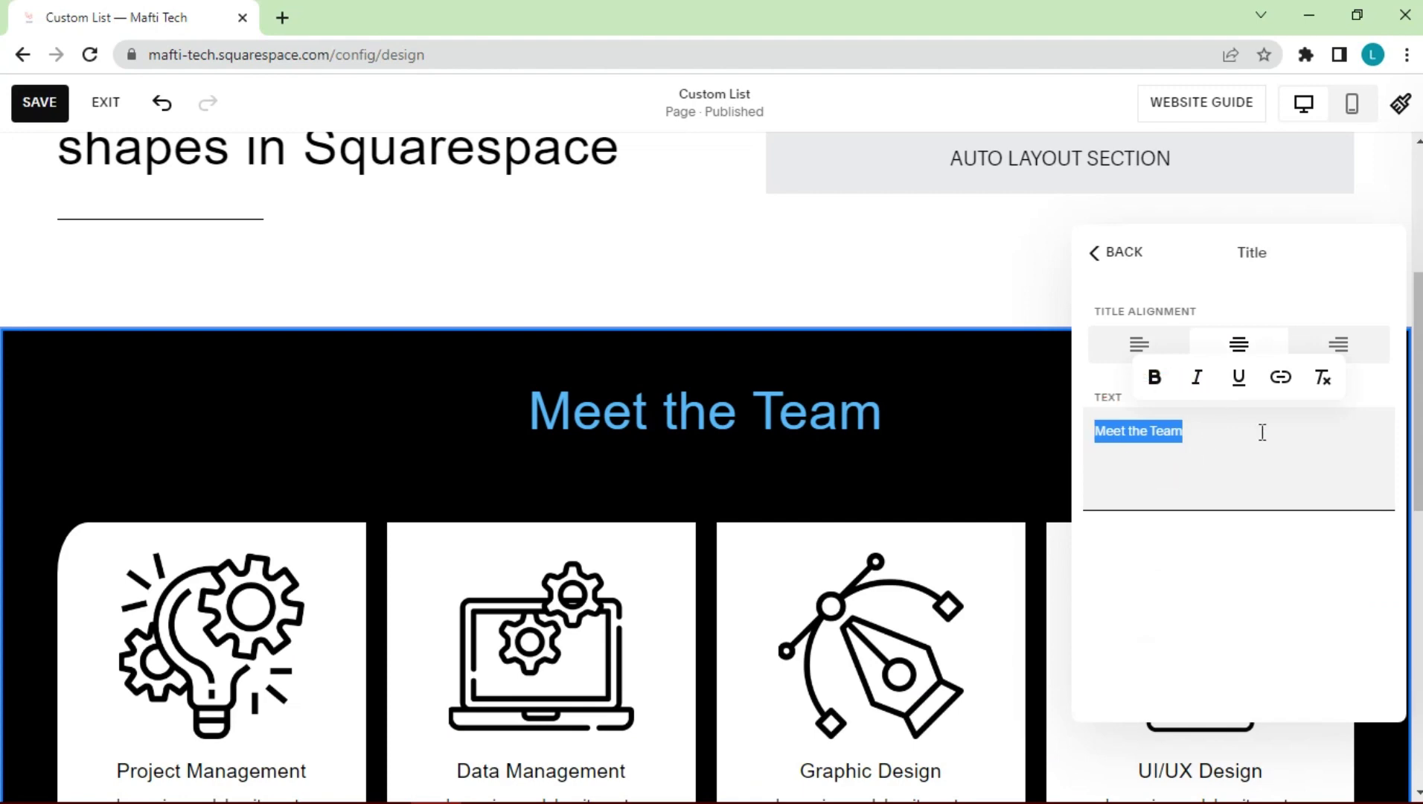
type("My Pro")
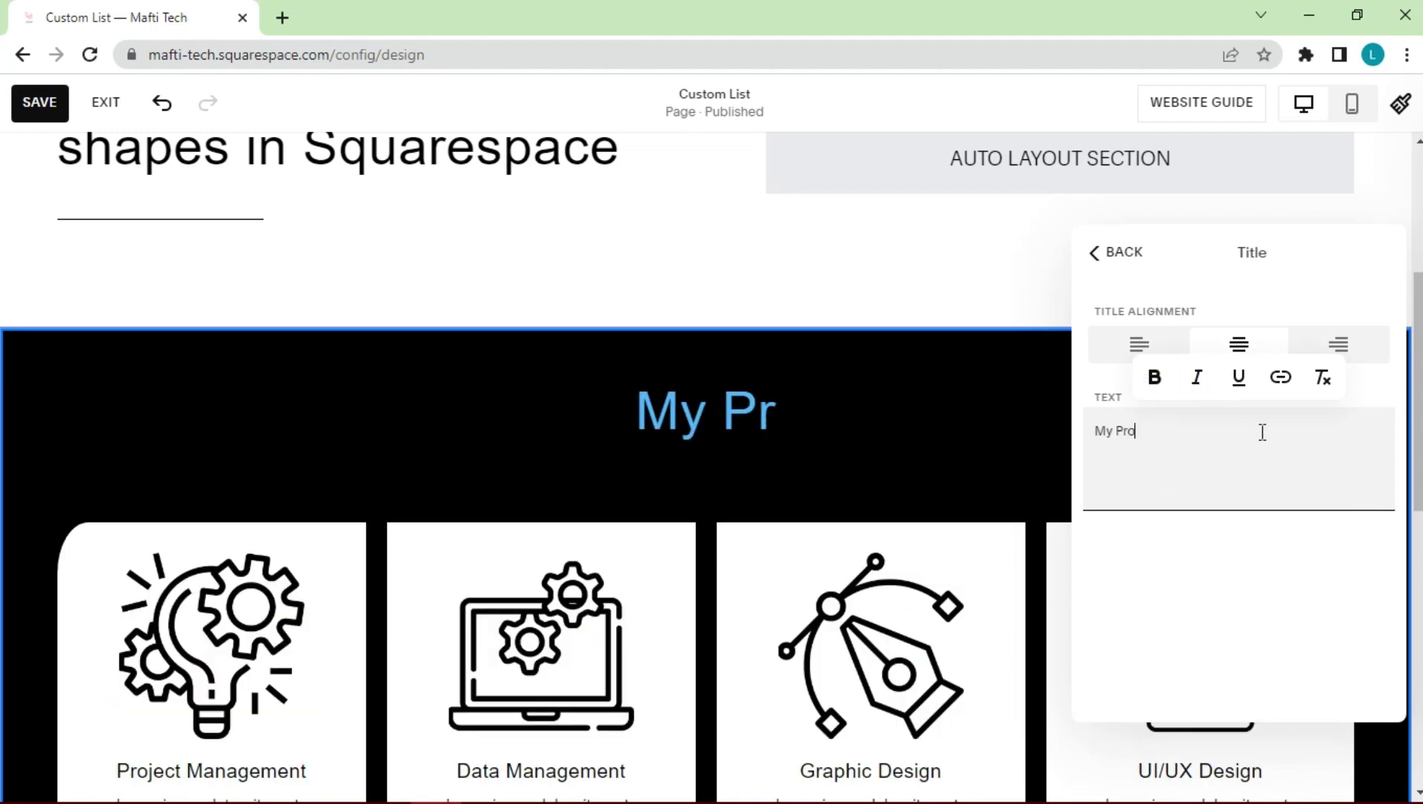
type("ject")
key("BackSpace")
key("BackSpace")
key("BackSpace")
key("BackSpace")
key("BackSpace")
type("S")
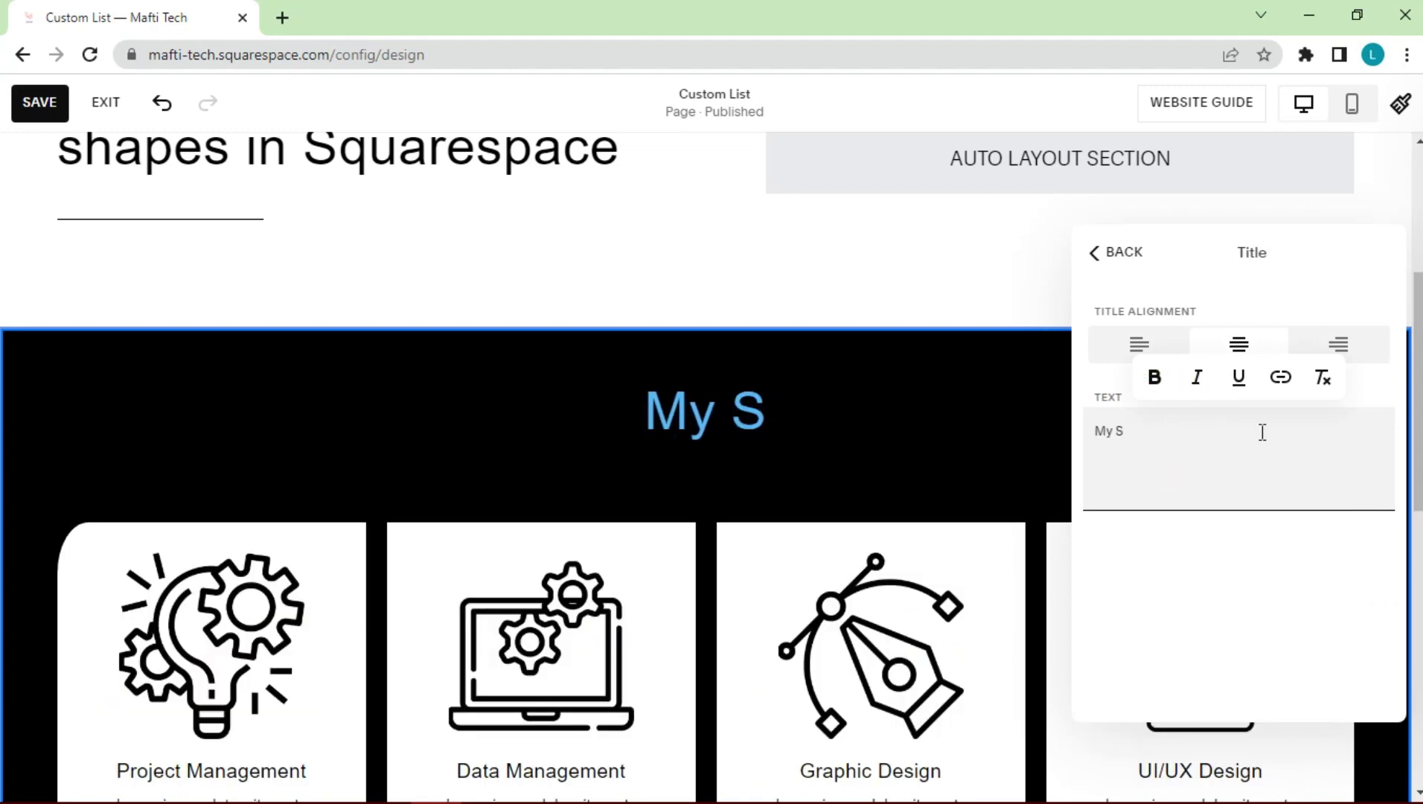
type("kills")
left_click(1004, 299)
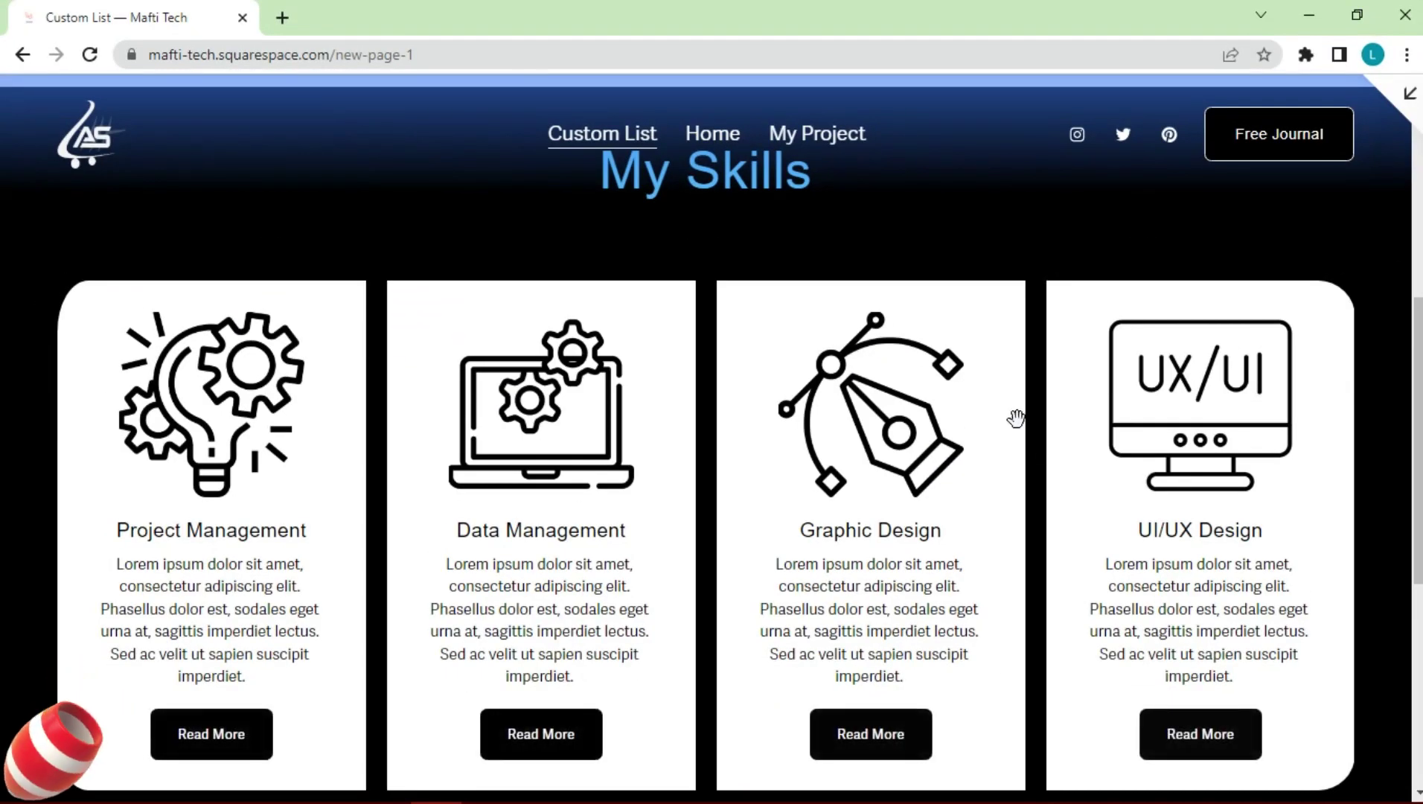
scroll(697, 257, "down", 3)
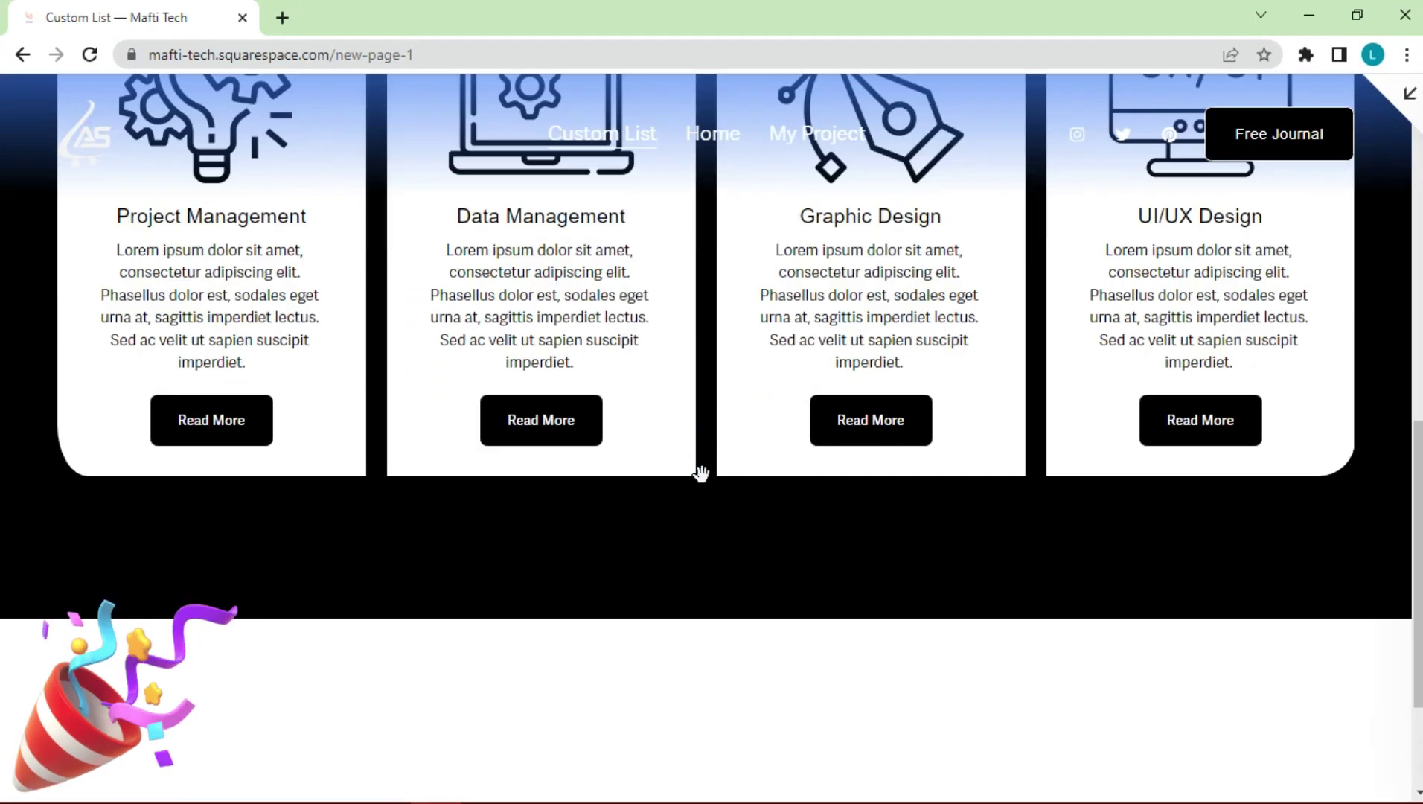
scroll(721, 484, "up", 1)
scroll(721, 483, "up", 1)
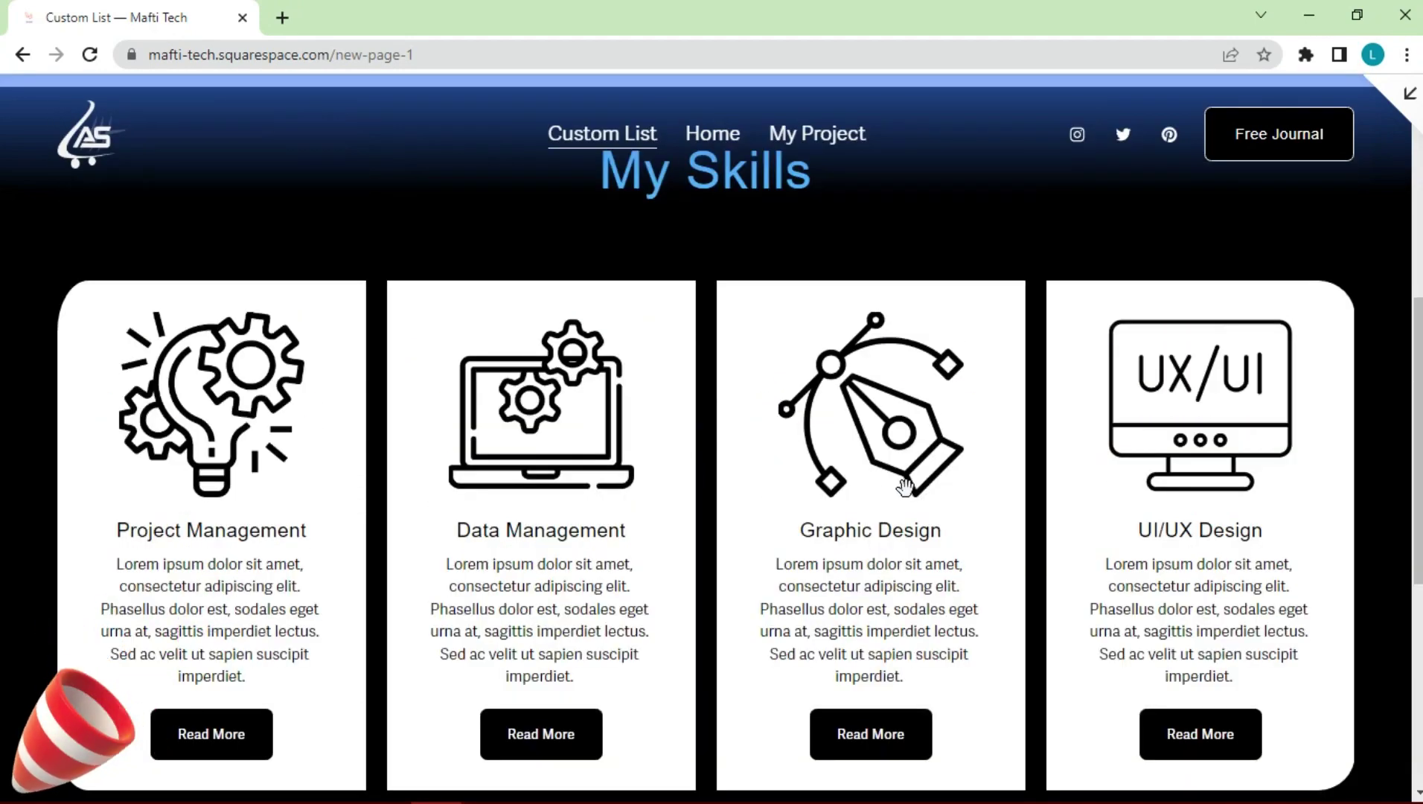
left_click_drag(999, 489, 886, 490)
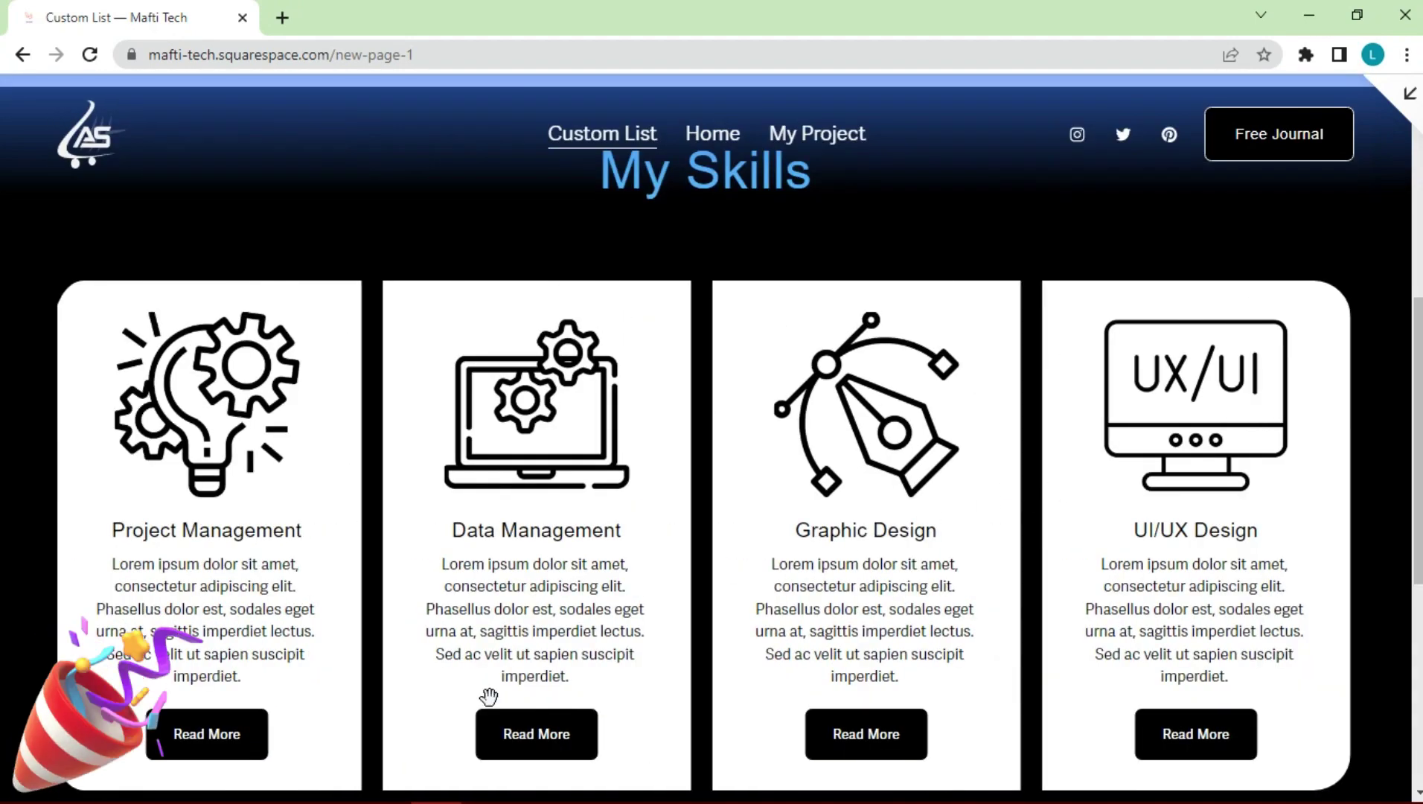